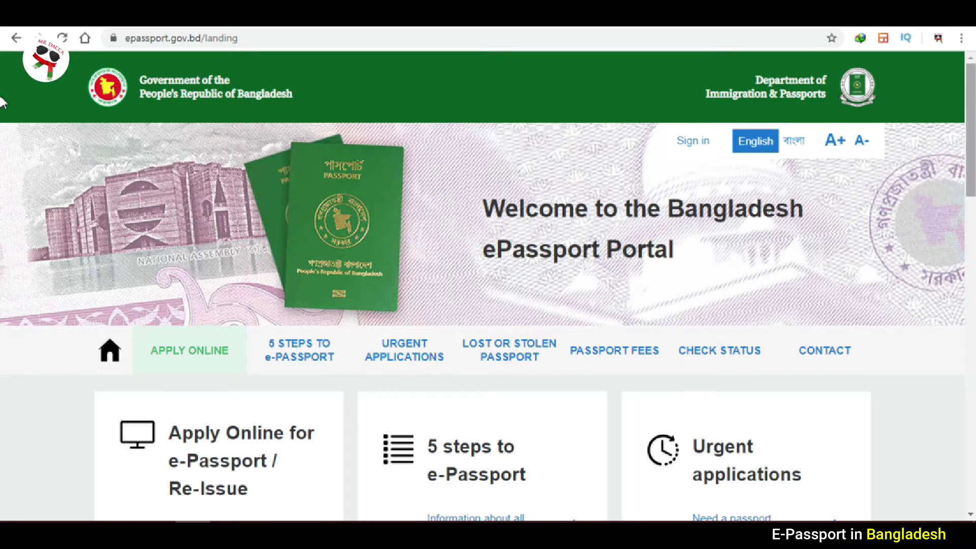
scroll(3, 147, down, 3)
scroll(3, 147, down, 4)
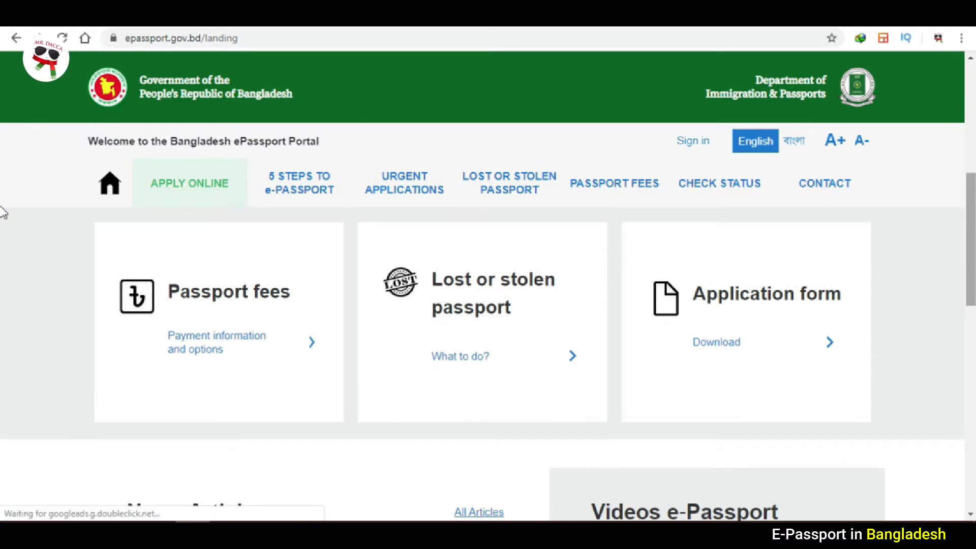
scroll(3, 214, down, 1)
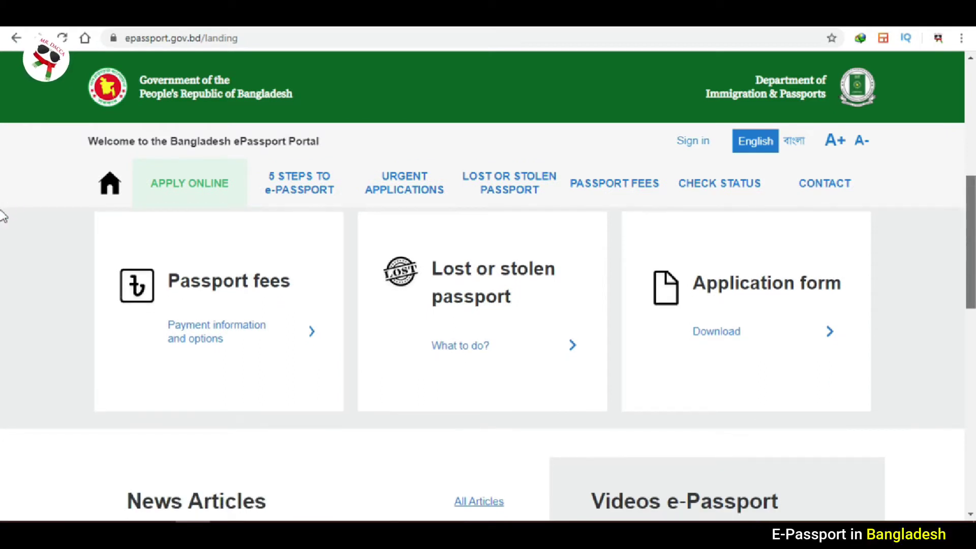
scroll(3, 216, up, 5)
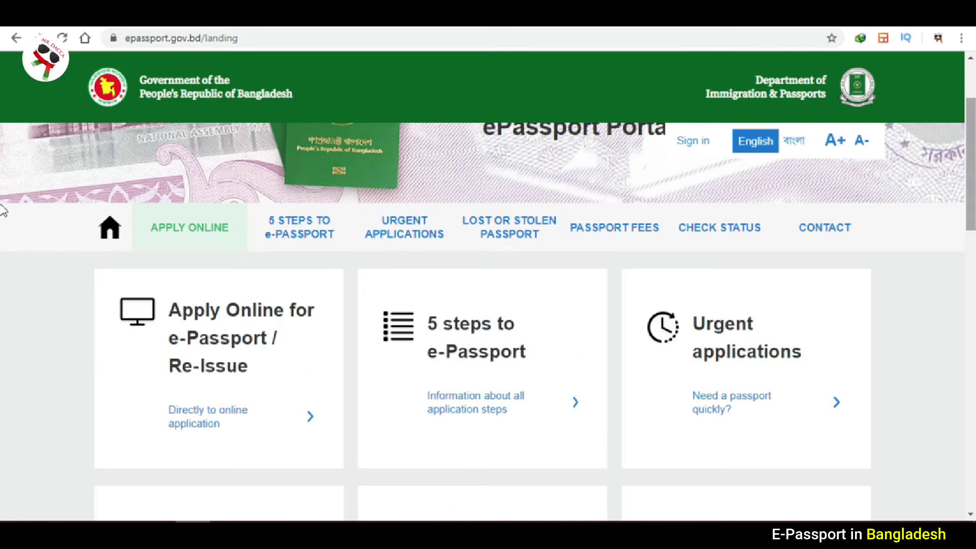
scroll(3, 189, up, 2)
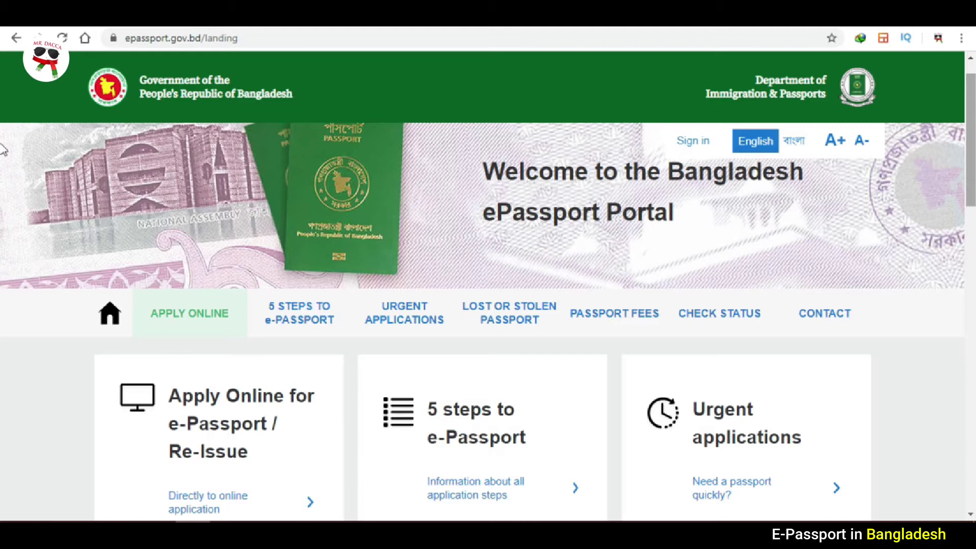
scroll(626, 187, down, 2)
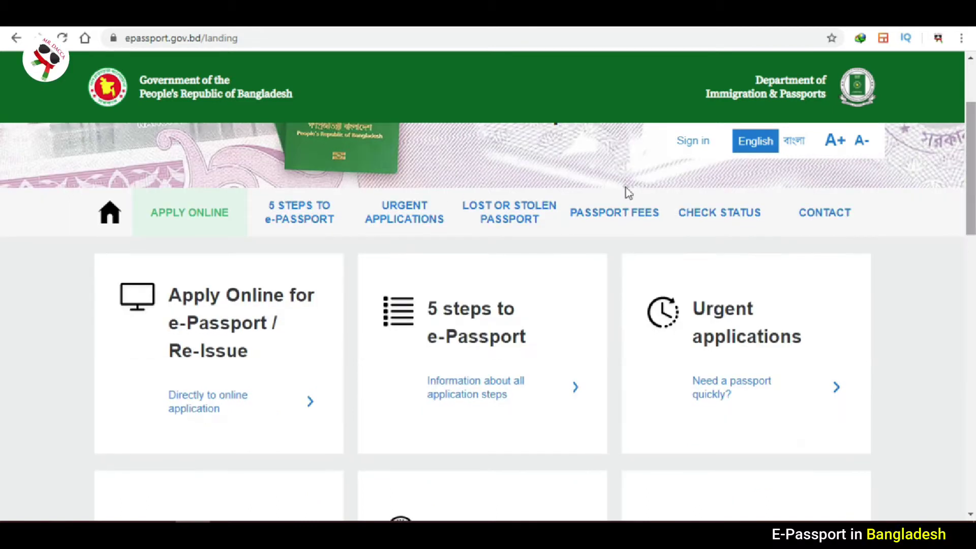
Start the online application and set the present-address district to DHAKA.
click(216, 213)
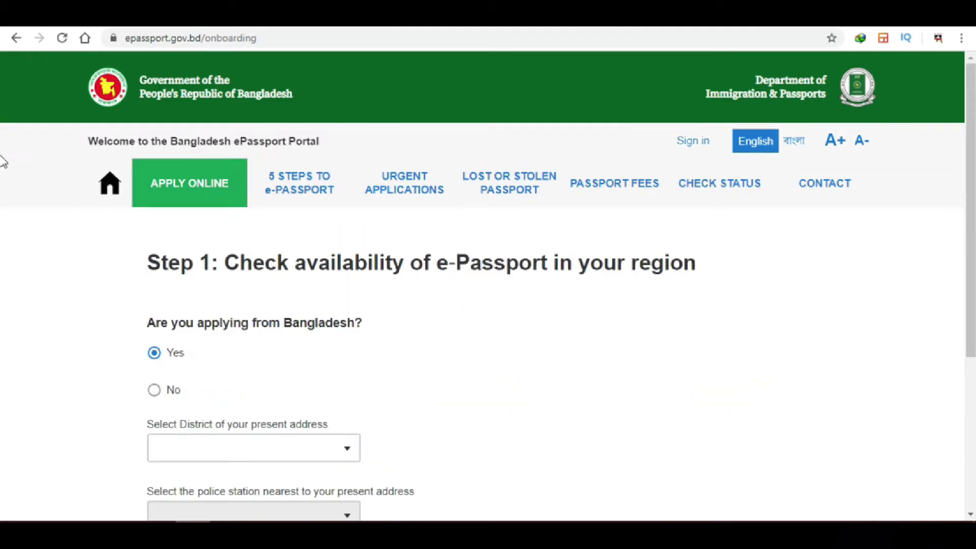
scroll(3, 182, down, 2)
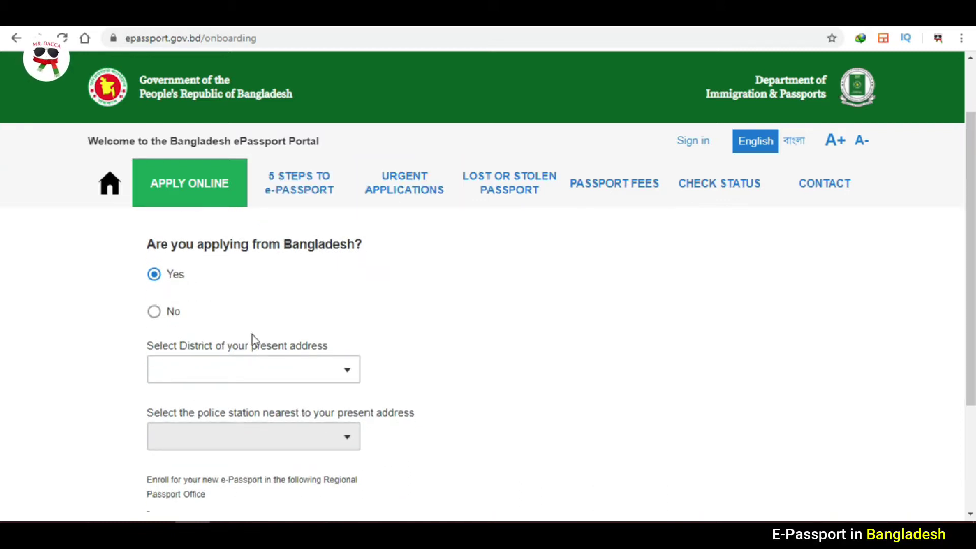
click(324, 377)
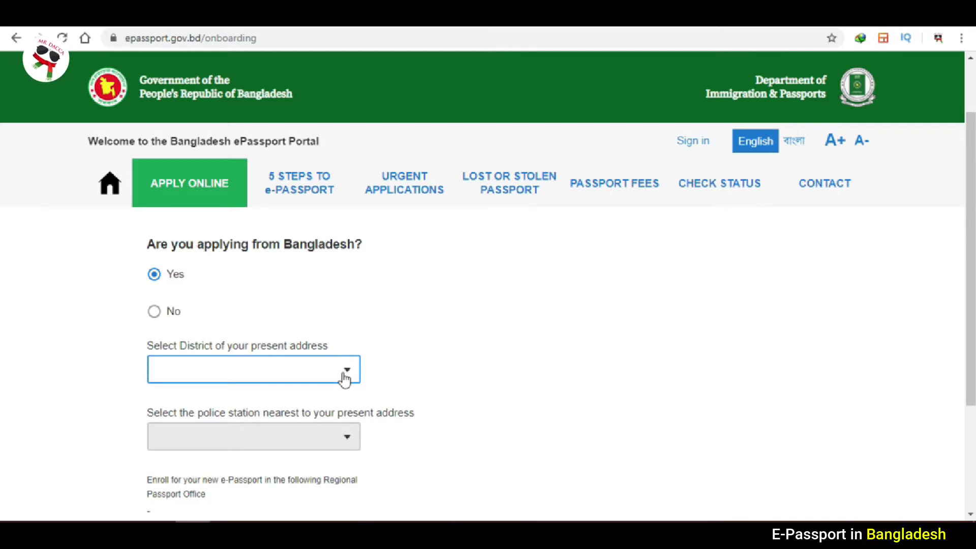
click(345, 379)
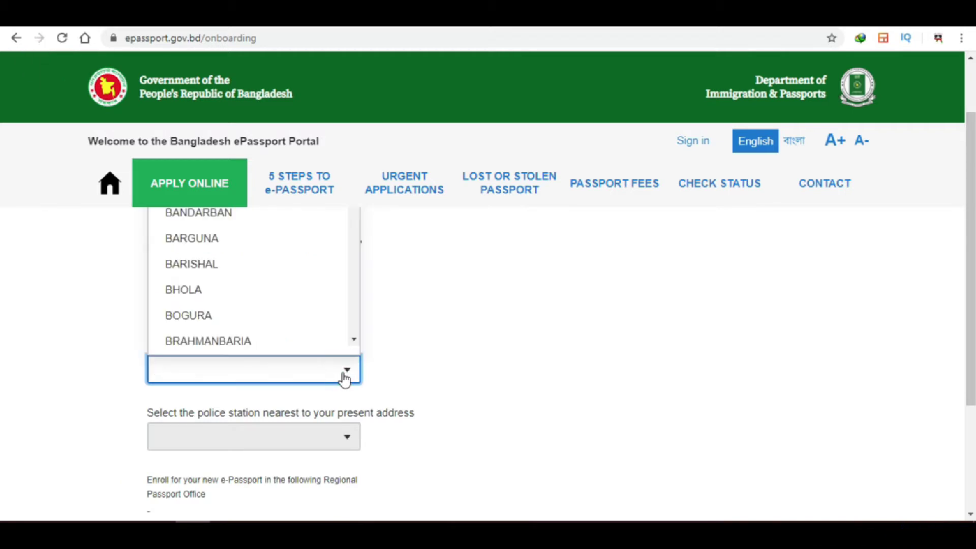
text(DHA)
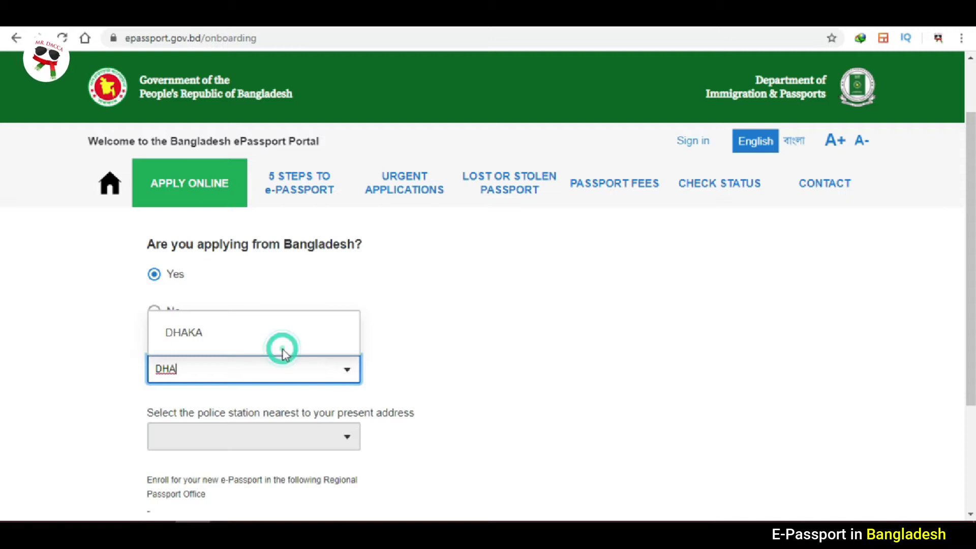
click(204, 339)
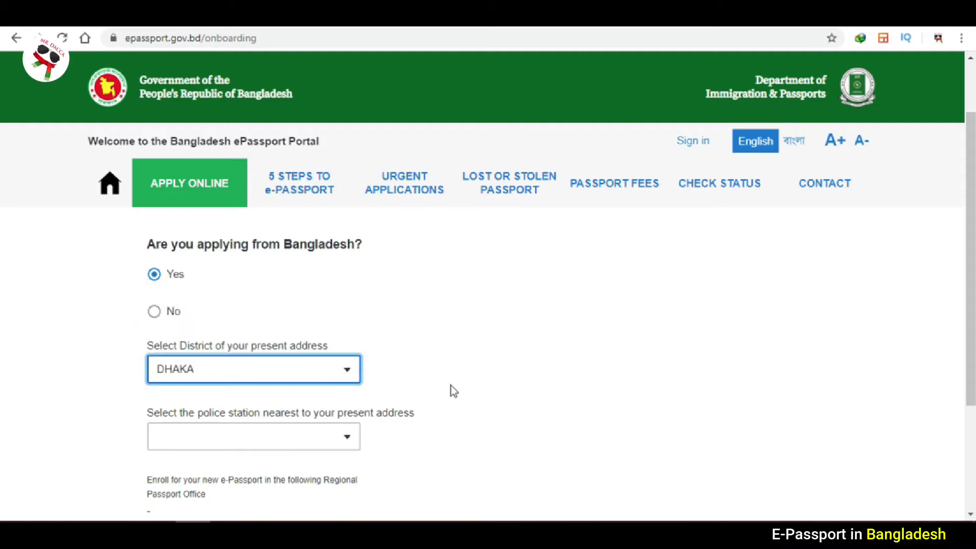
Choose SAVAR as the police station, which assigns the AGARGAON passport office.
click(285, 436)
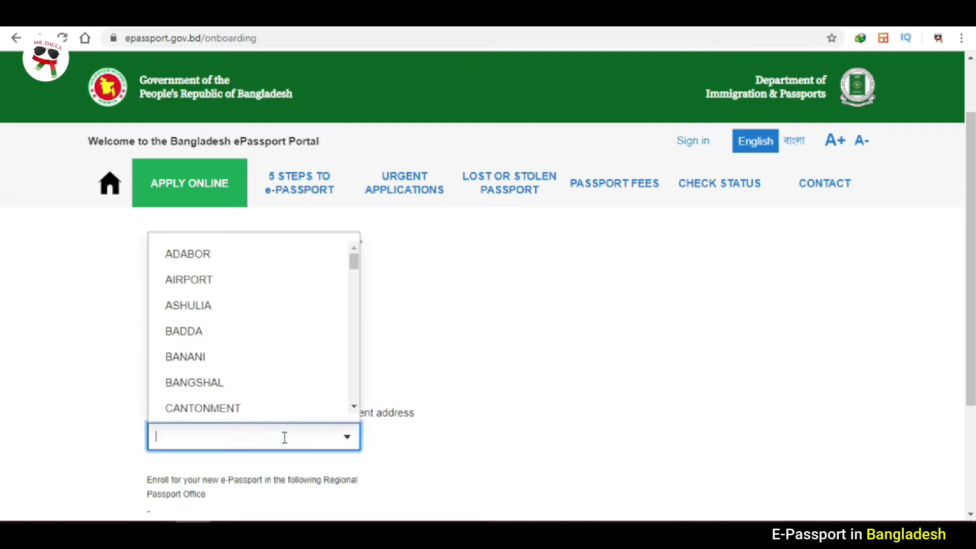
click(572, 377)
click(4, 277)
scroll(4, 305, down, 1)
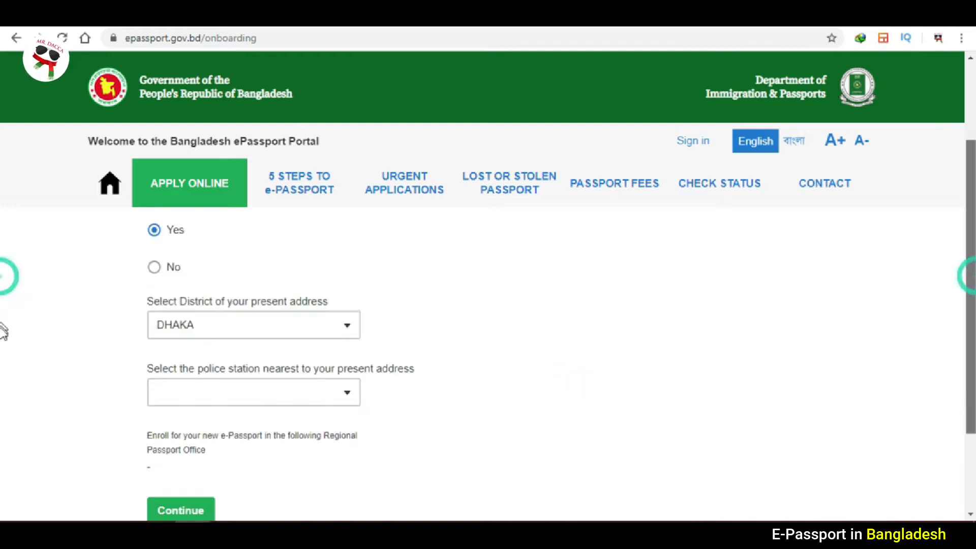
scroll(4, 340, down, 1)
click(297, 328)
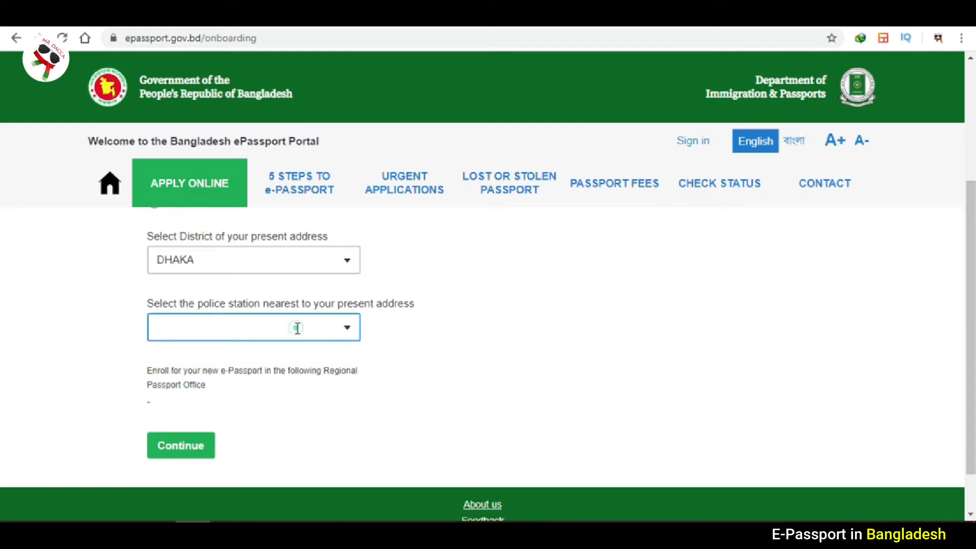
text(SAVAR)
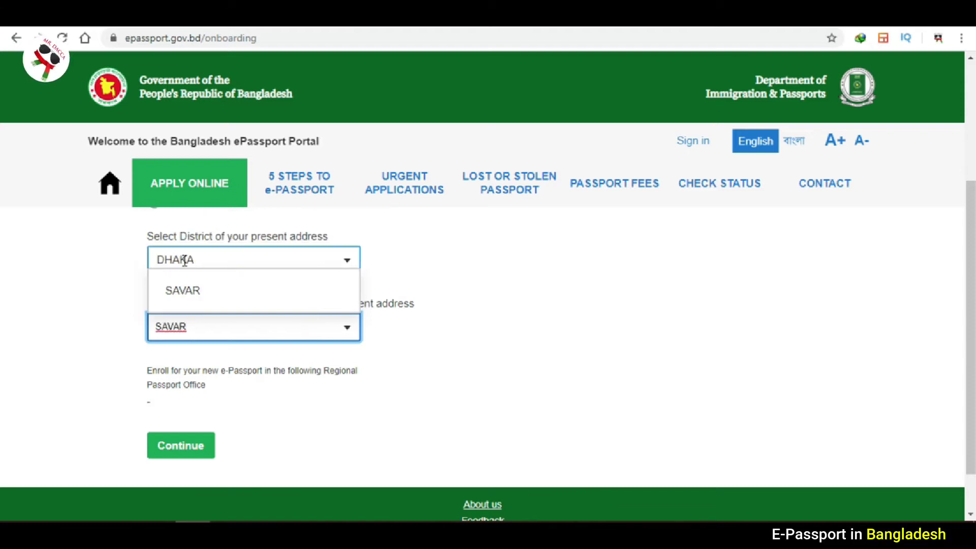
click(192, 295)
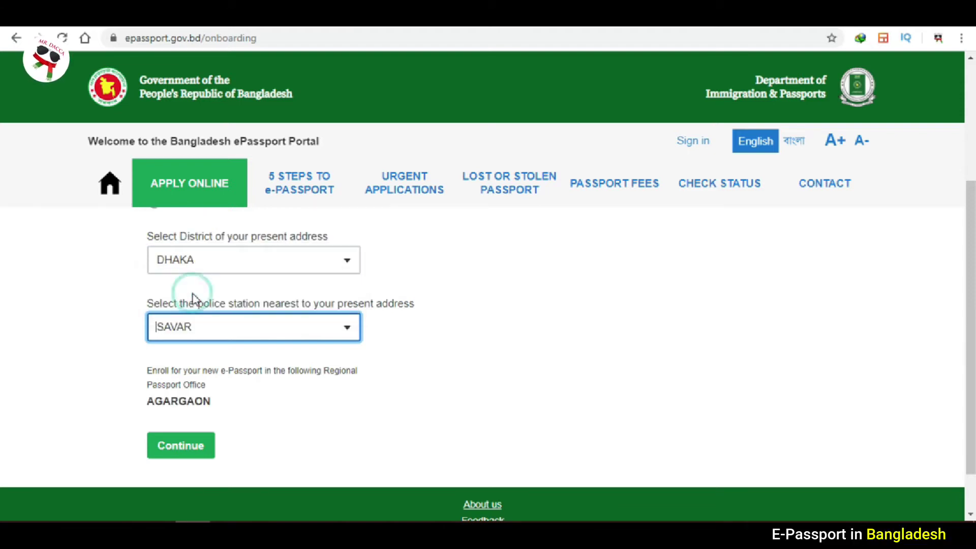
click(376, 399)
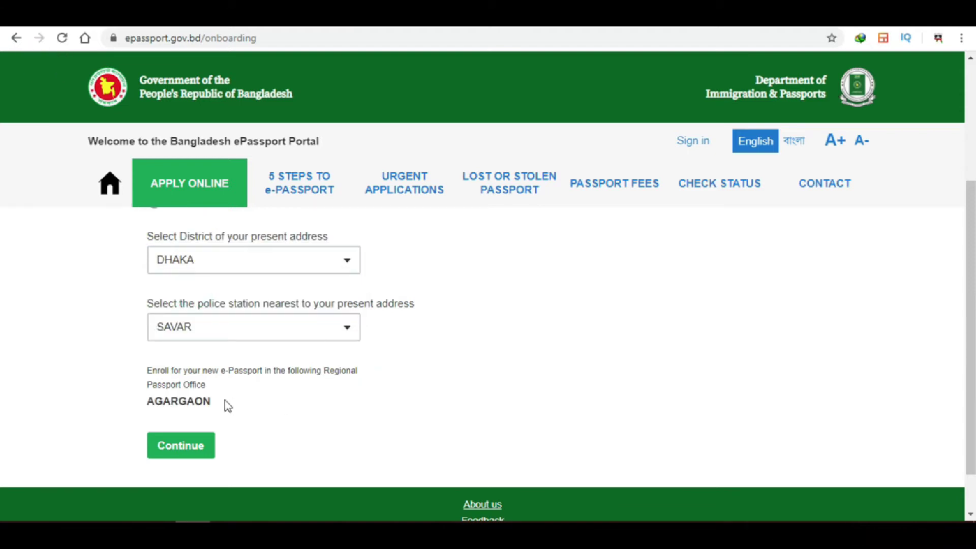
drag(216, 401, 144, 412)
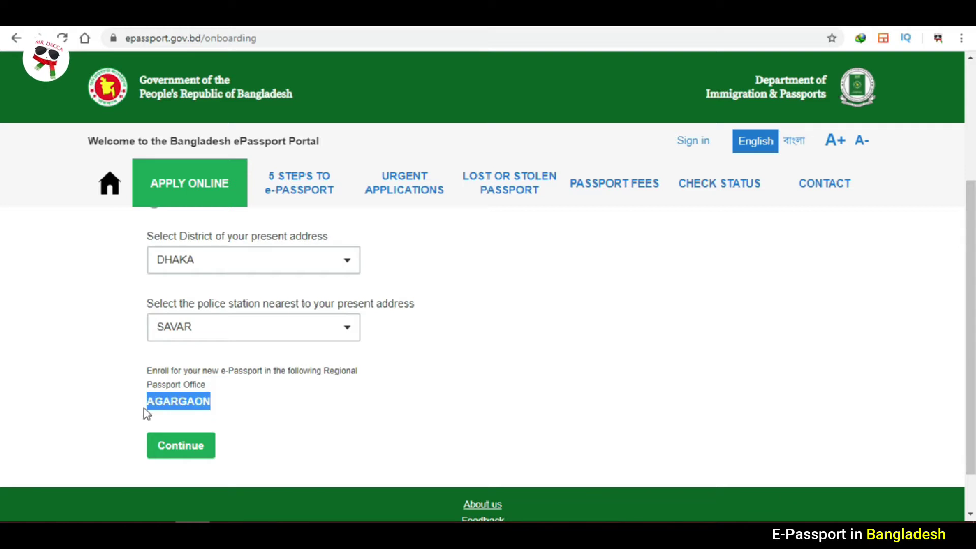
click(230, 409)
Try police station BADDA, which maps to UTTARA, then switch back to SAVAR.
click(251, 328)
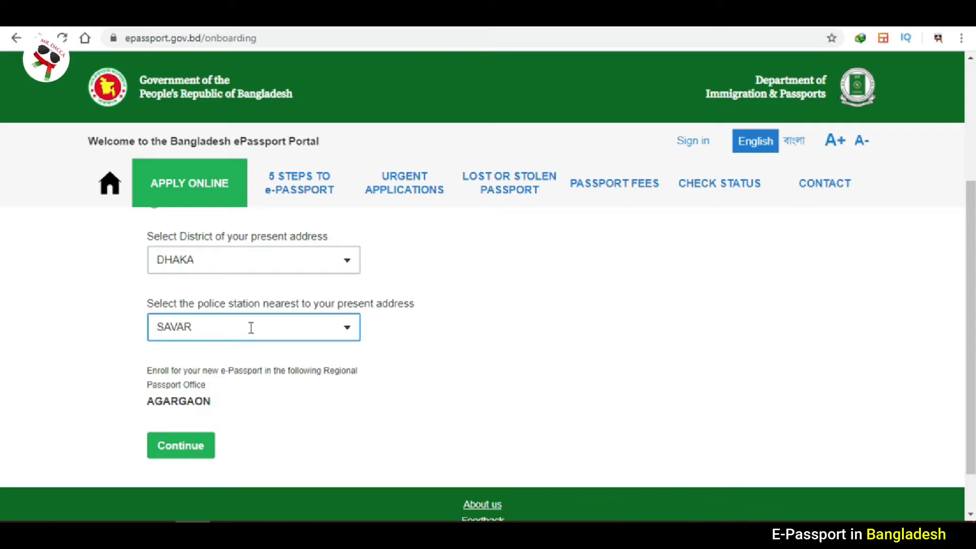
click(251, 328)
text(BAD)
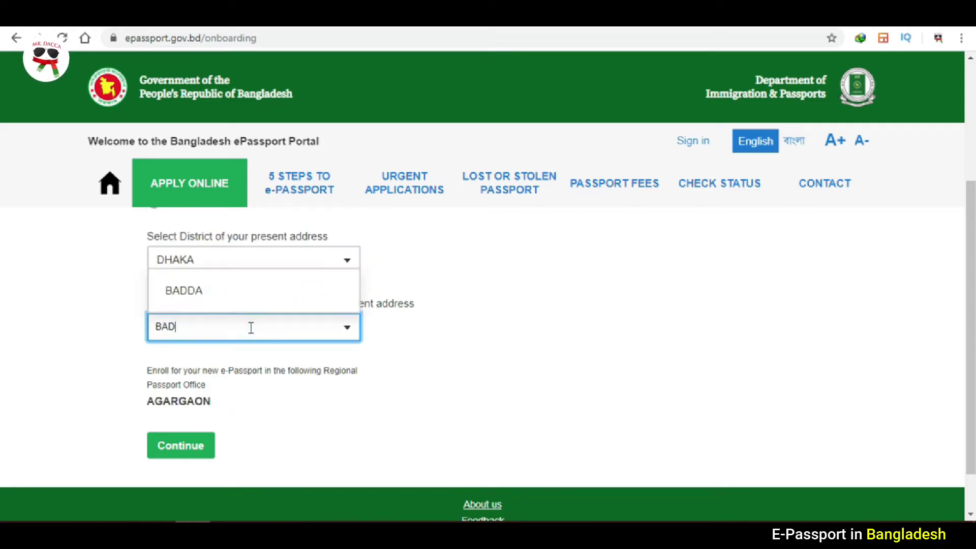
click(188, 291)
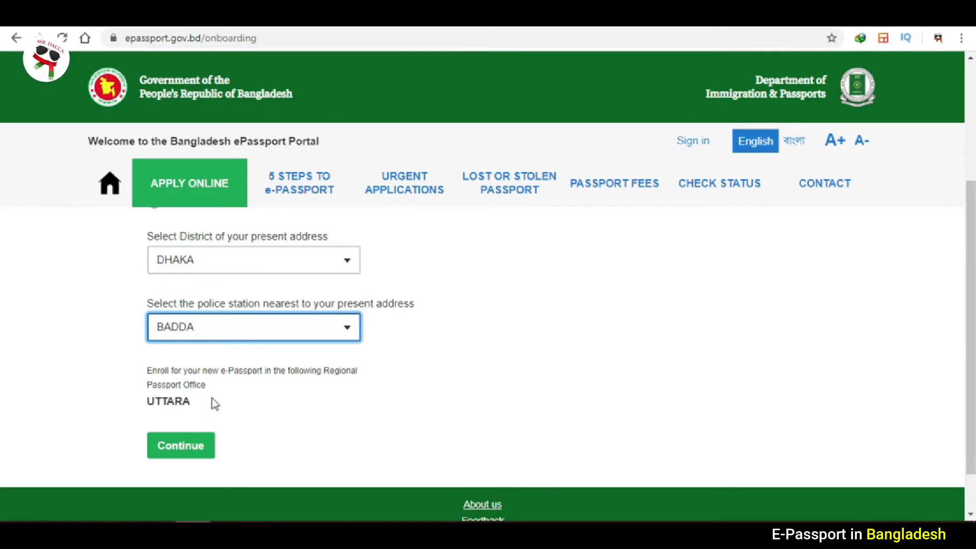
drag(196, 404, 146, 405)
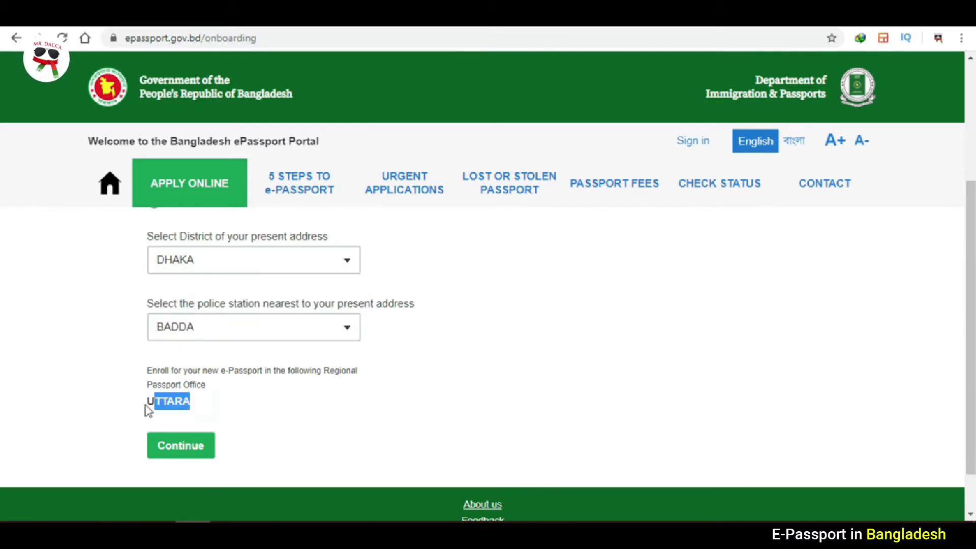
click(208, 406)
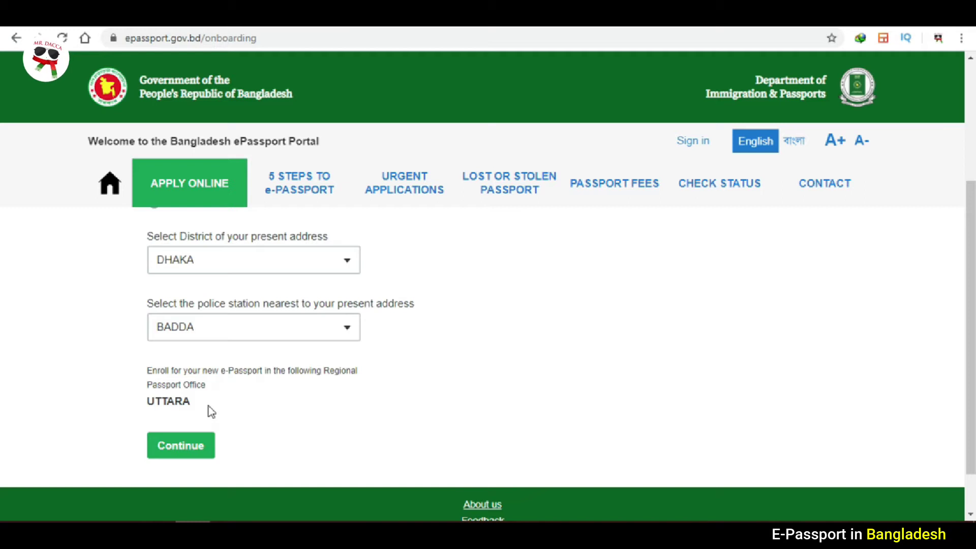
click(222, 325)
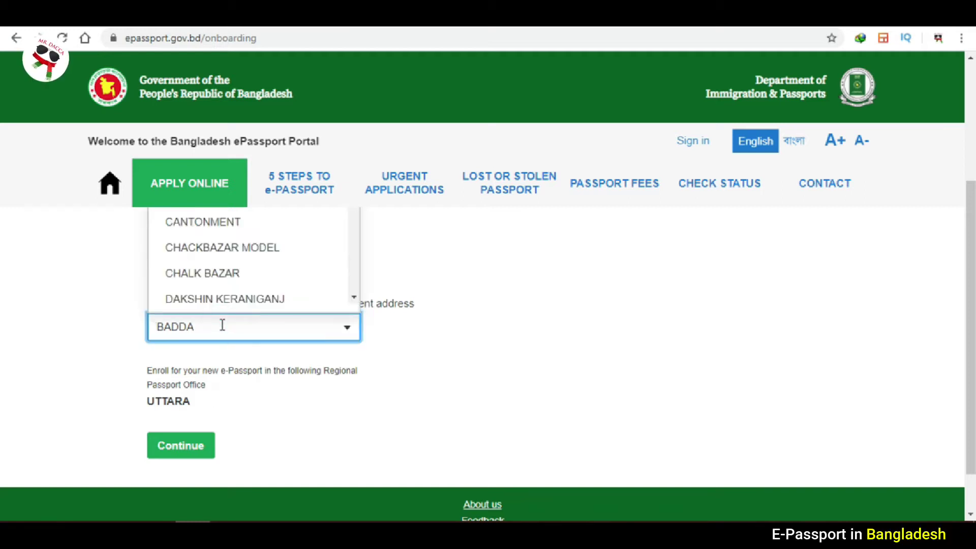
text(SAVAR)
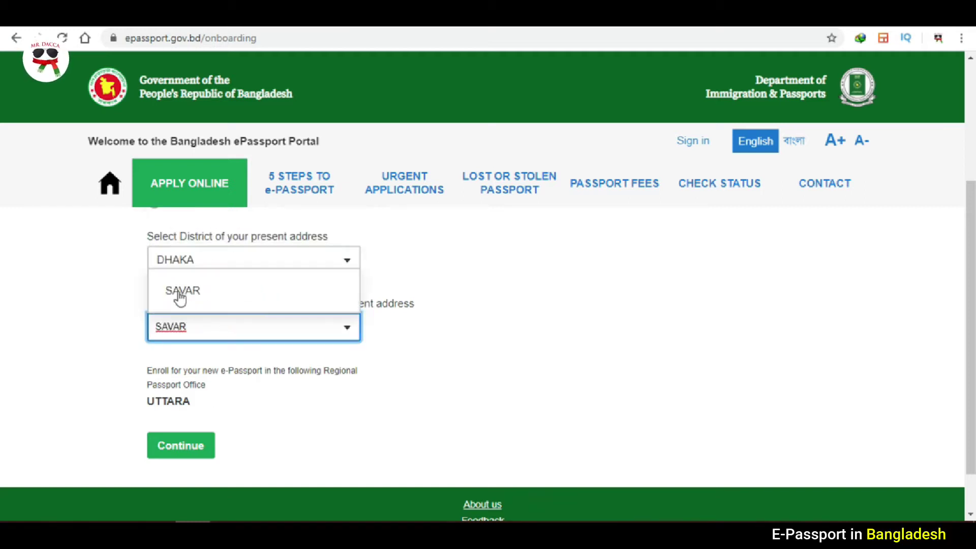
click(179, 294)
click(233, 413)
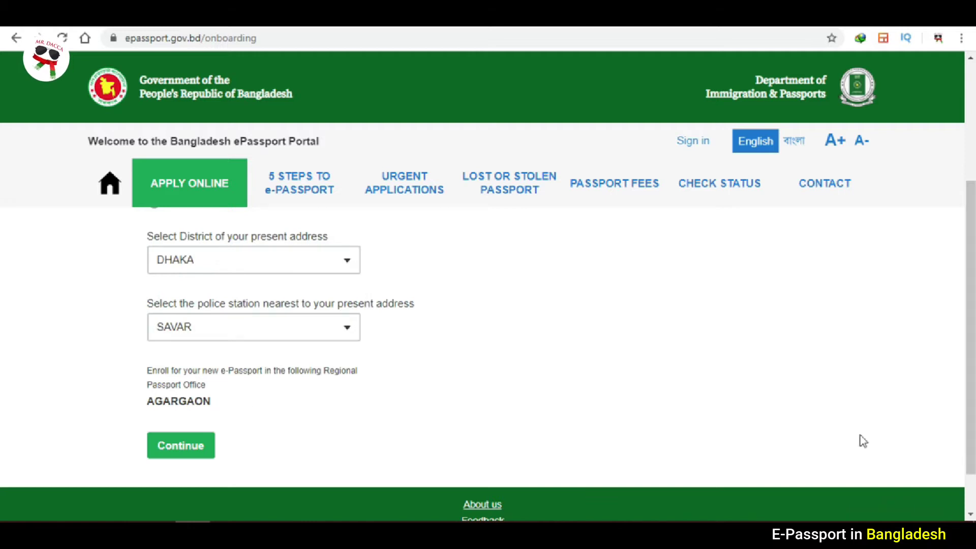
scroll(2, 325, down, 1)
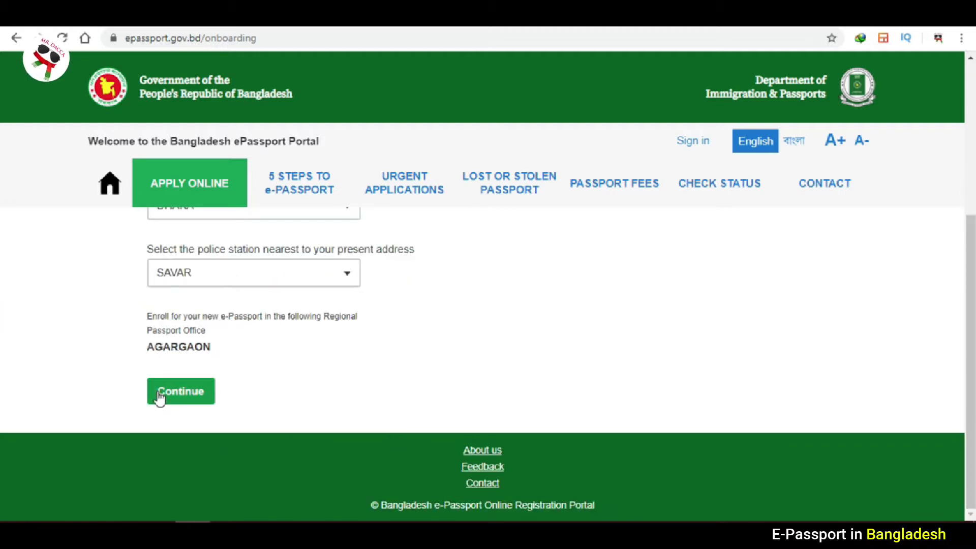
Proceed to the email step, enter the applicant's e-mail address and submit it.
click(159, 397)
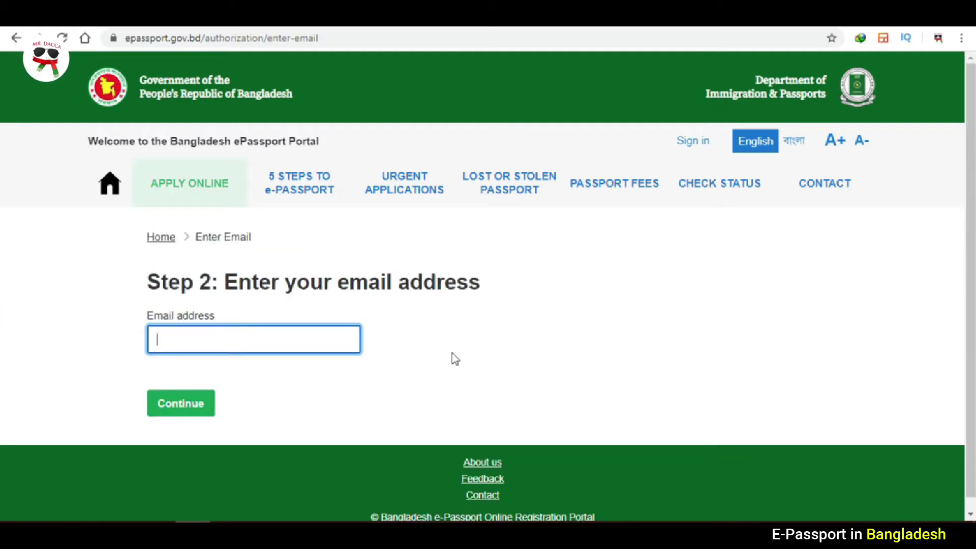
click(302, 330)
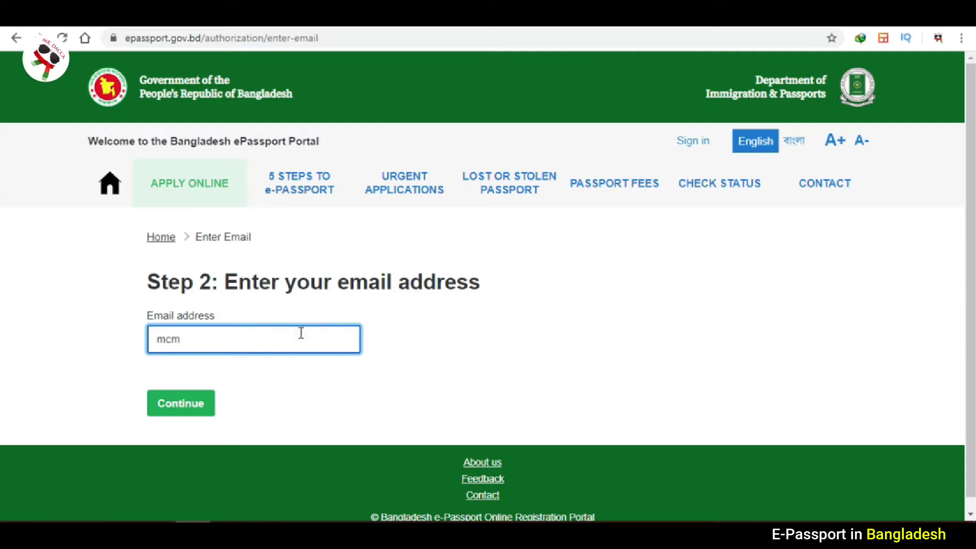
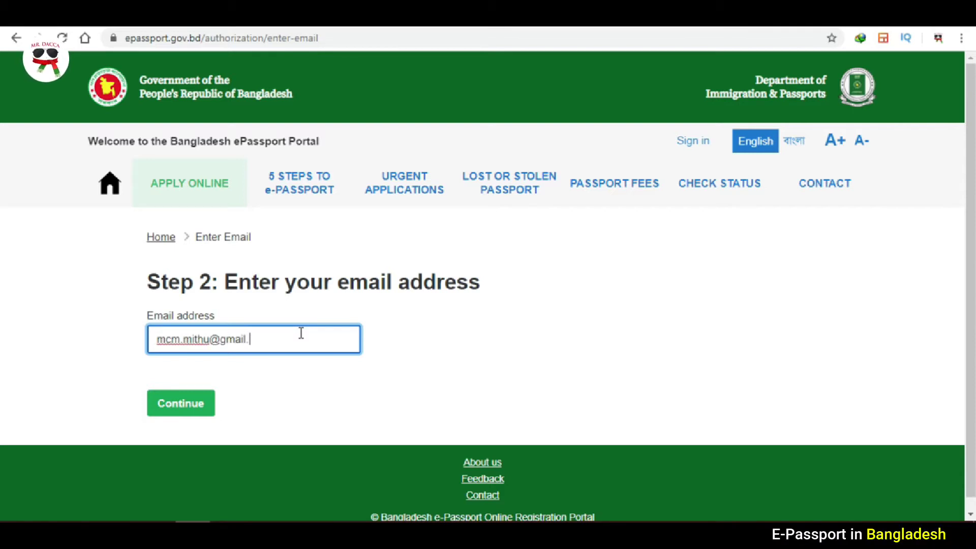
click(304, 370)
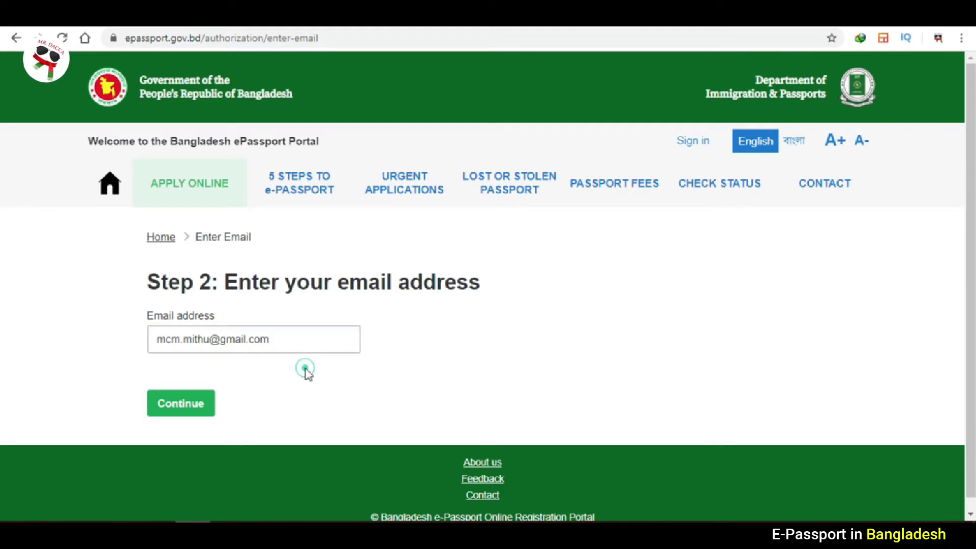
click(188, 411)
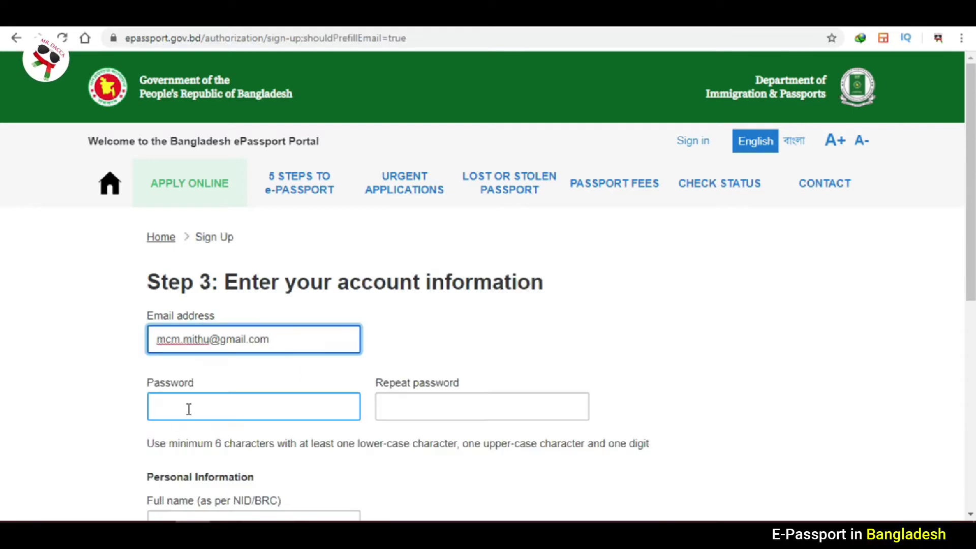
Enter a first account password, which the form rejects.
scroll(3, 178, down, 1)
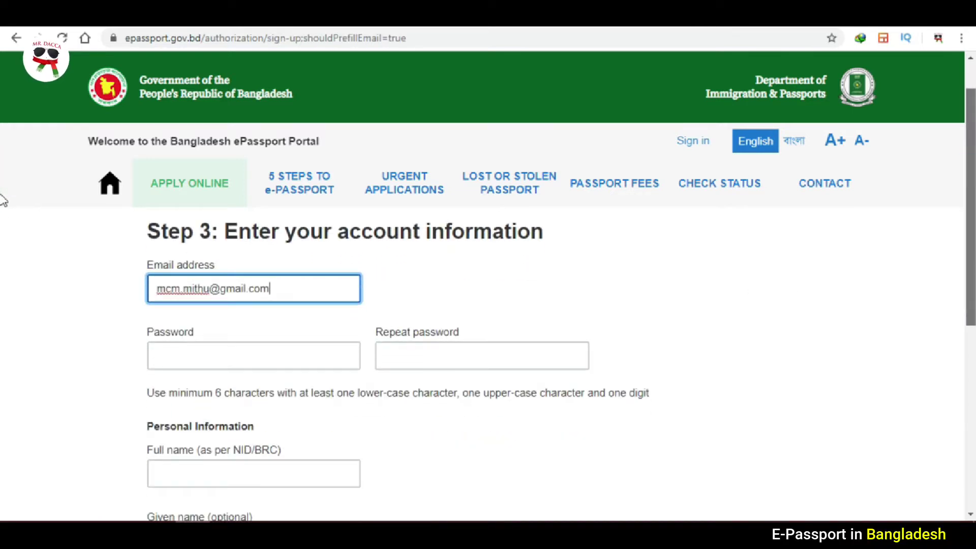
scroll(3, 220, down, 1)
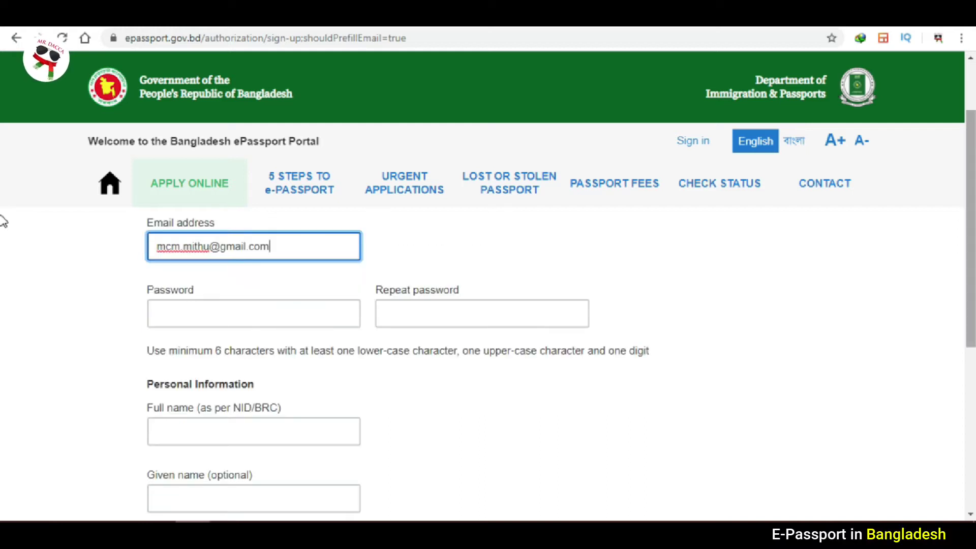
scroll(2, 229, down, 3)
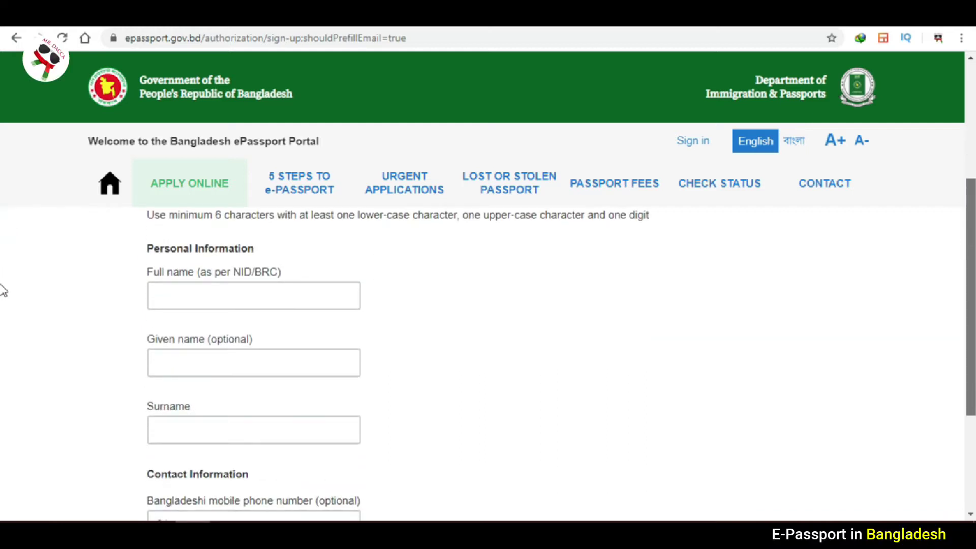
scroll(4, 290, down, 1)
scroll(2, 299, down, 2)
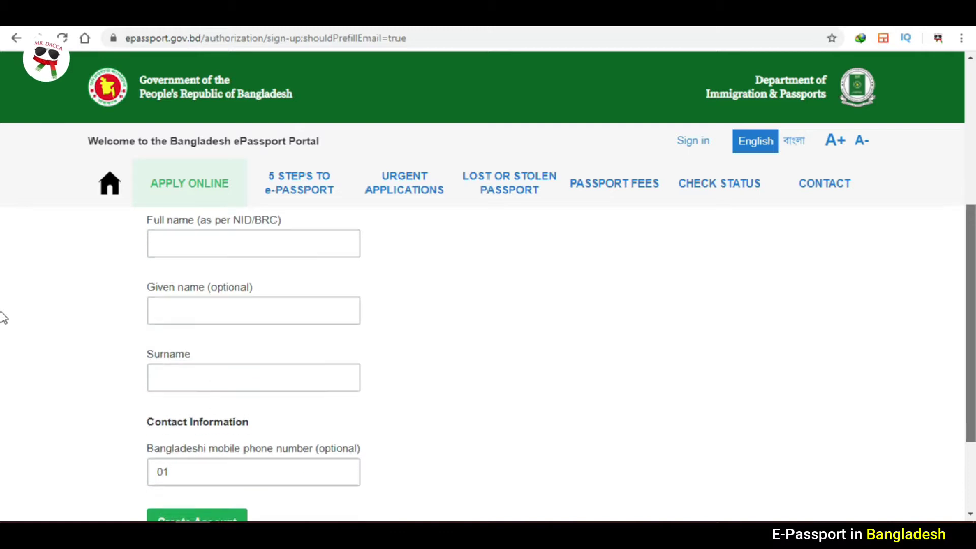
scroll(2, 330, up, 5)
scroll(4, 268, down, 5)
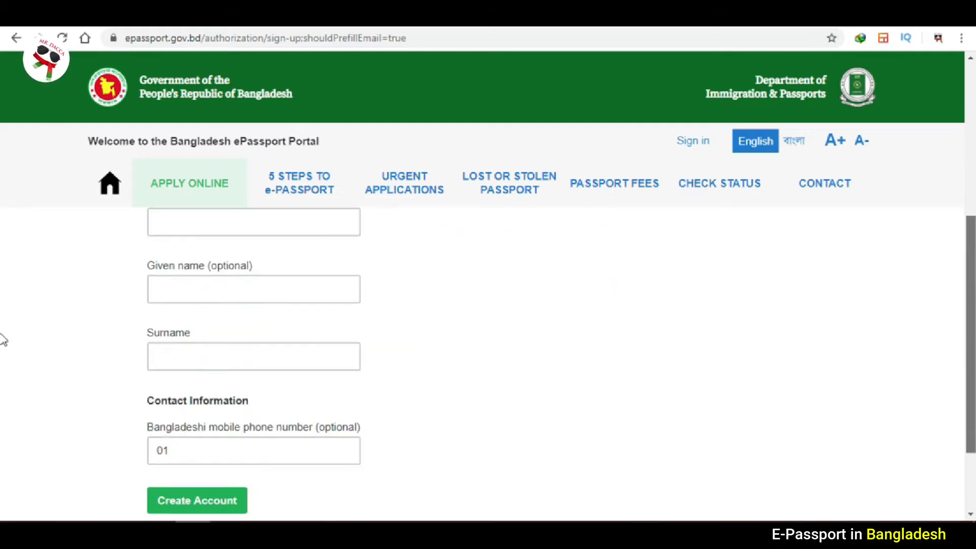
scroll(5, 298, up, 5)
scroll(2, 208, up, 1)
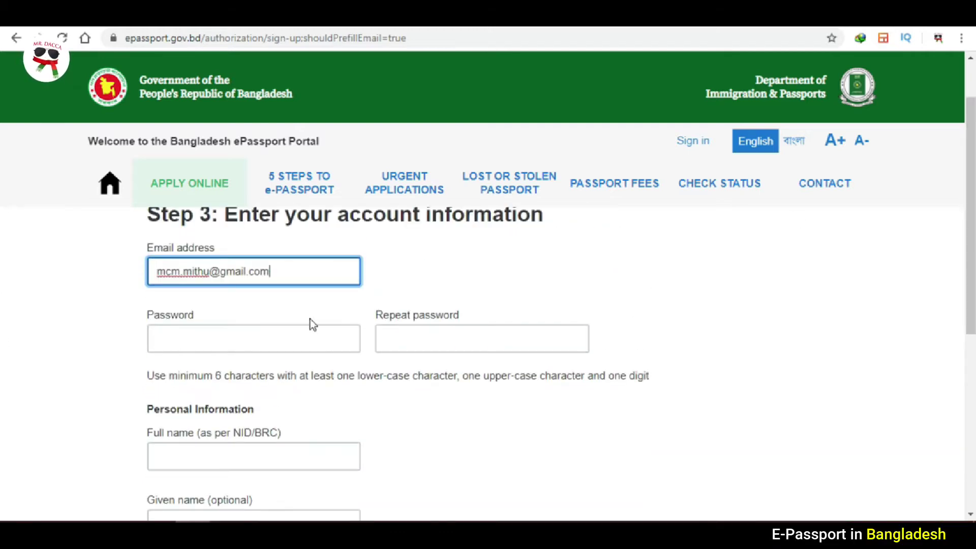
click(282, 340)
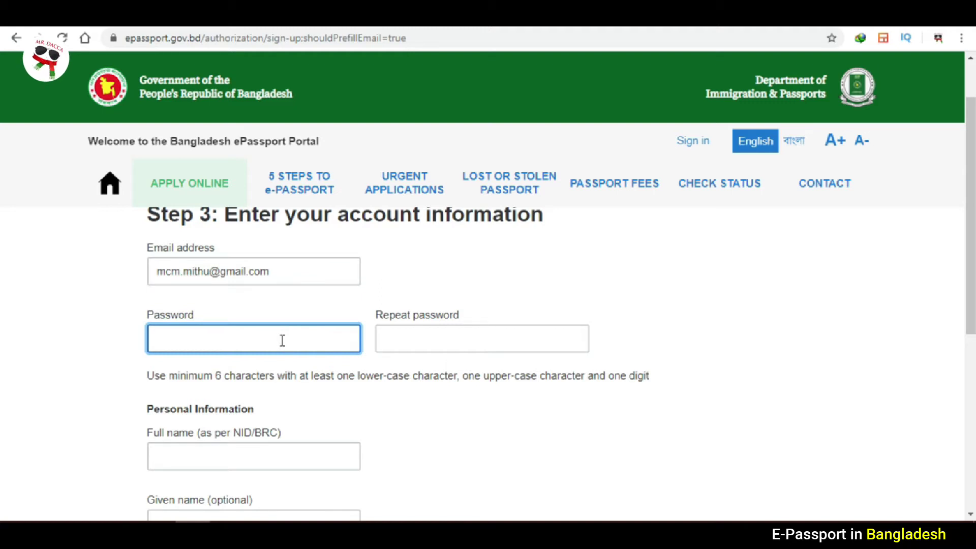
text(••••••••)
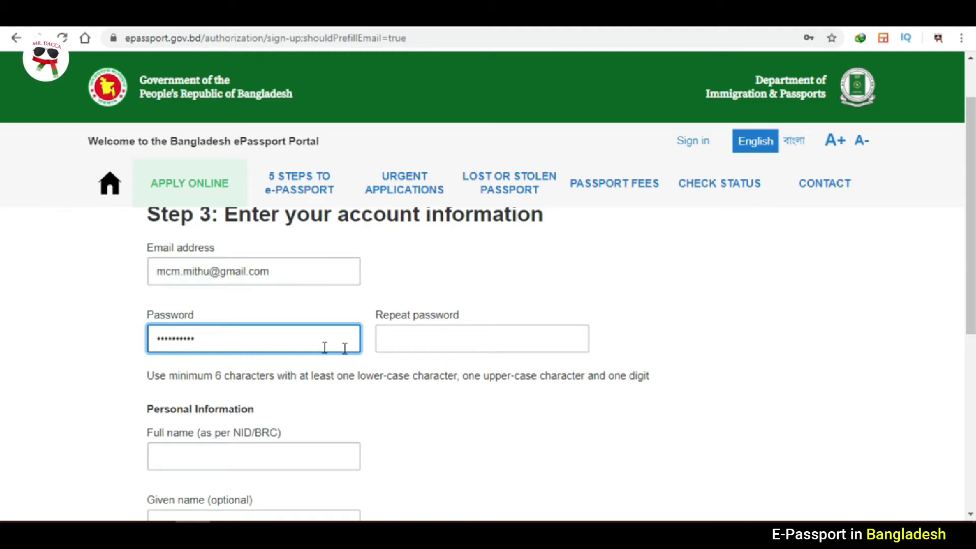
click(406, 345)
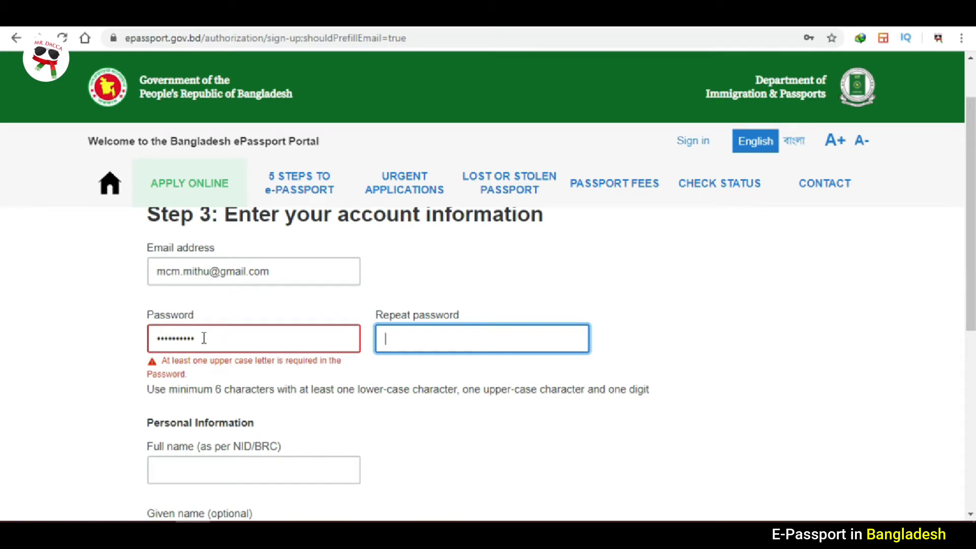
Replace it with a valid password and enter it again in Repeat password.
click(204, 338)
key(ctrl+a)
key(BackSpace)
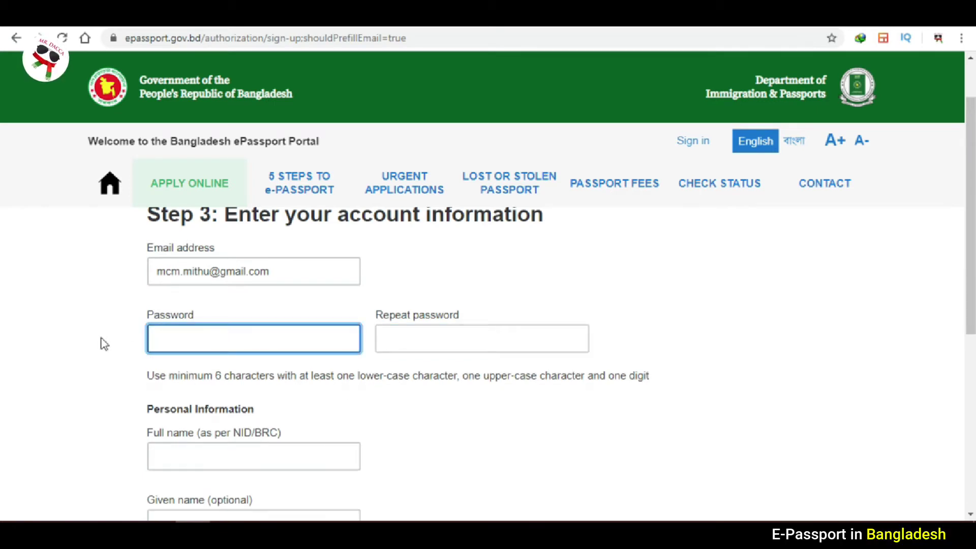
text(***)
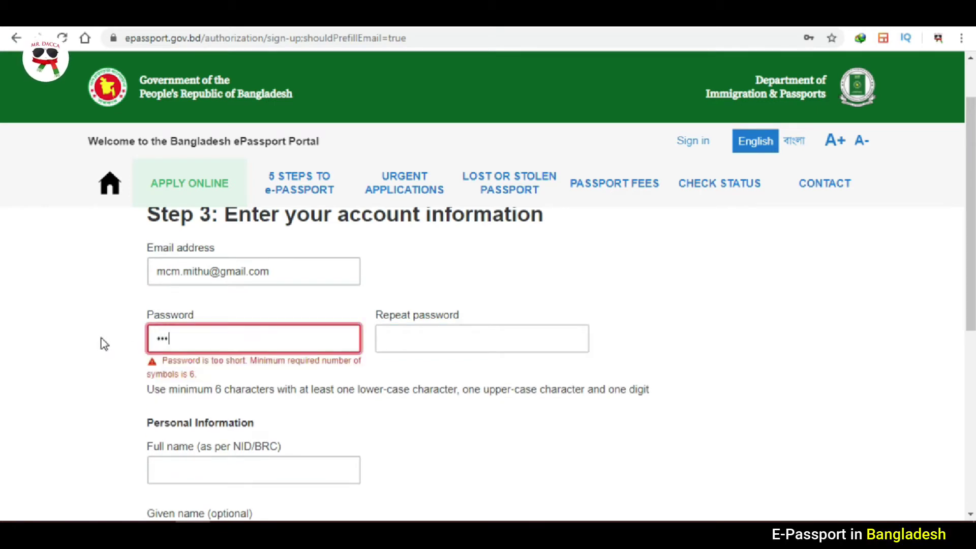
text(*******)
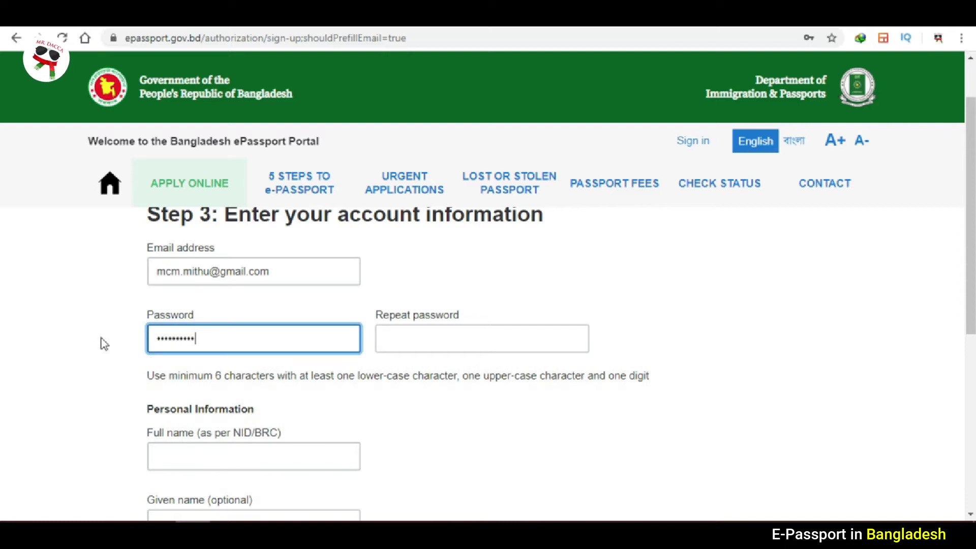
click(477, 331)
text(*)
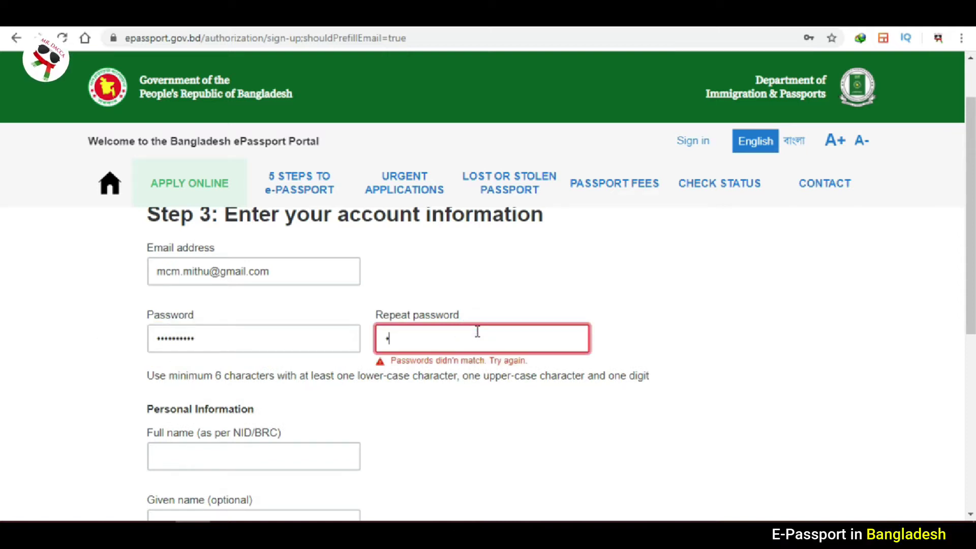
text(**********)
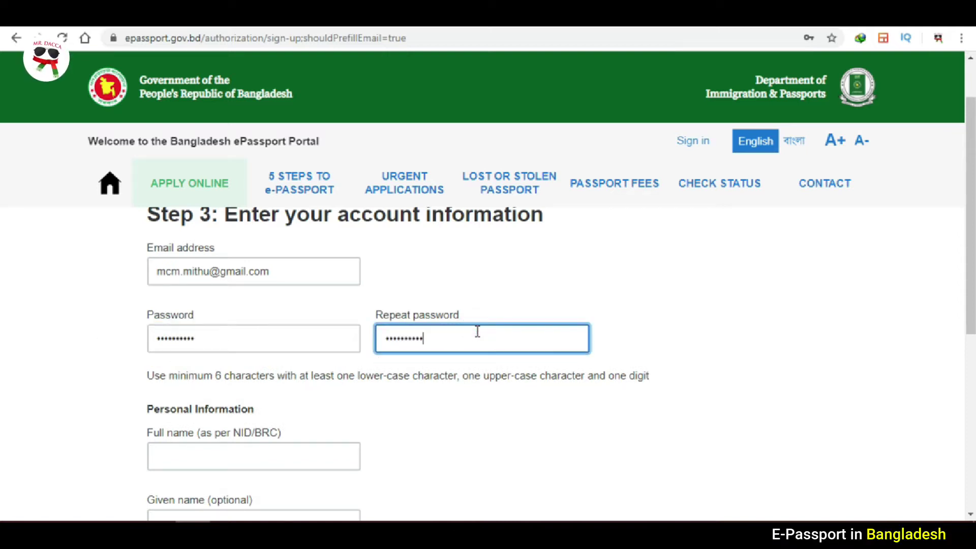
click(445, 429)
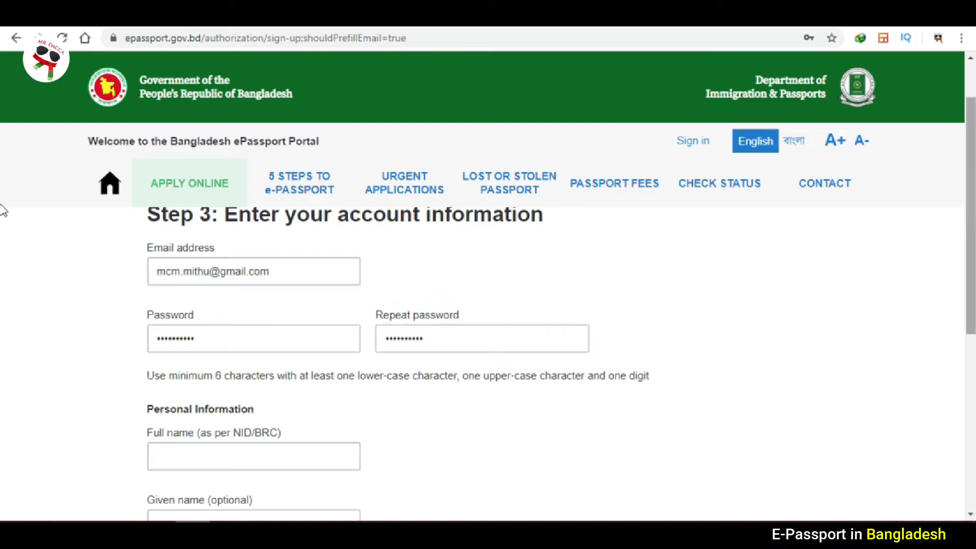
Fill in the applicant's full name and given name on the sign-up form.
scroll(3, 274, down, 4)
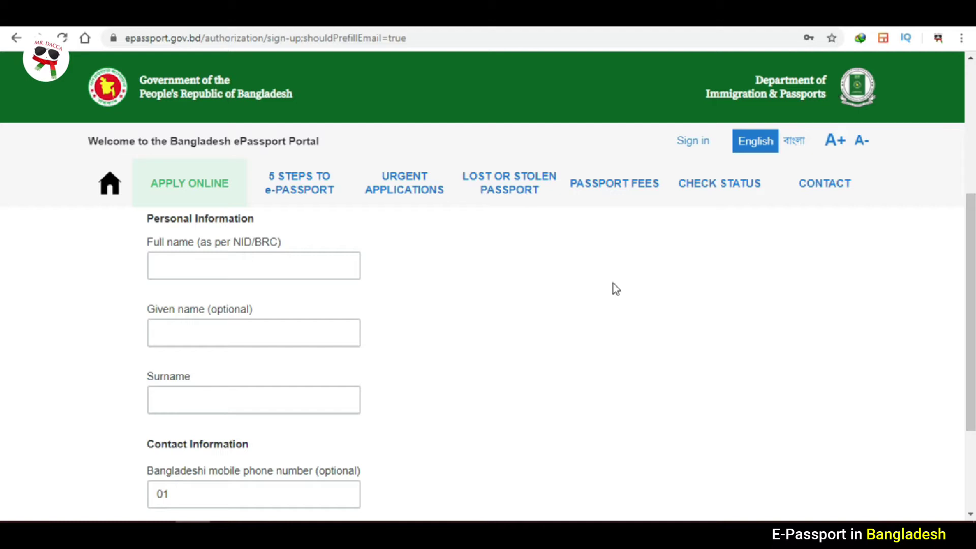
click(260, 273)
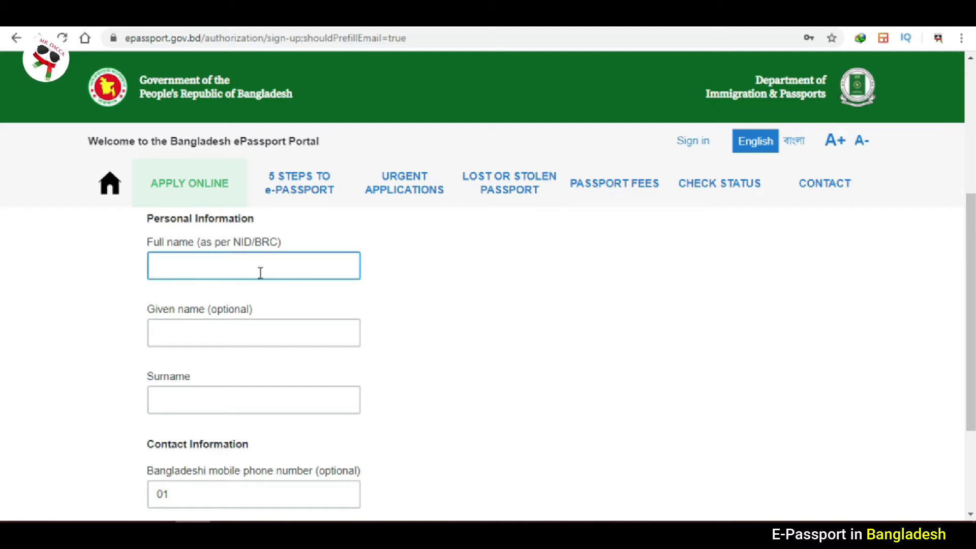
click(260, 272)
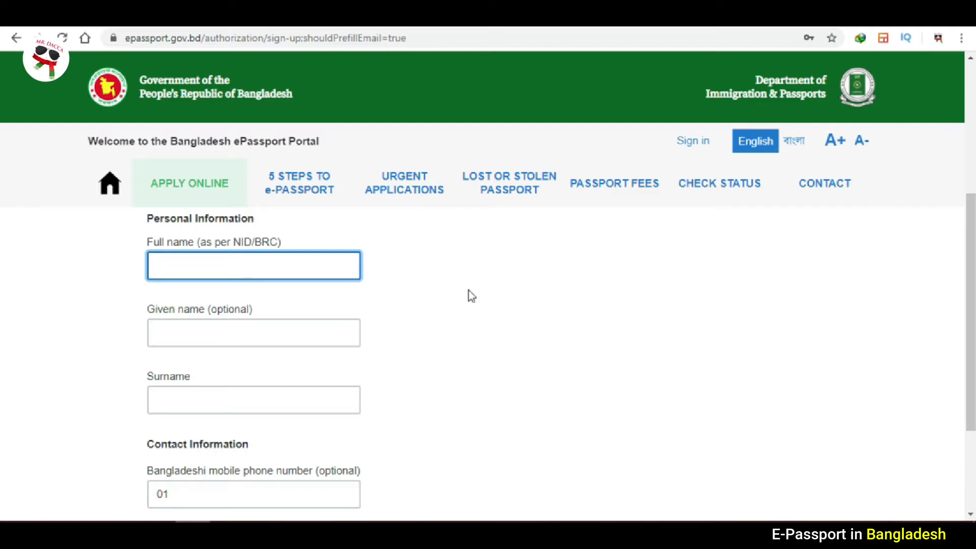
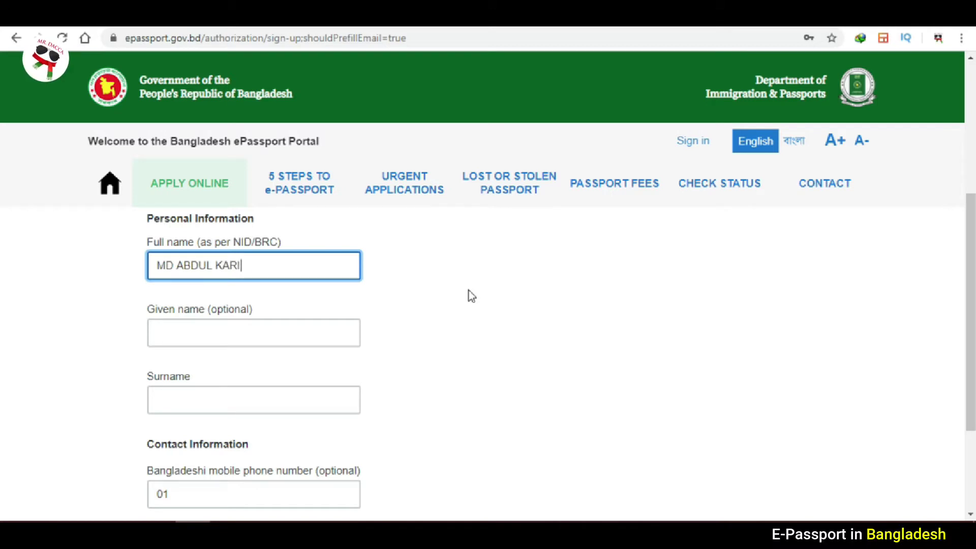
click(277, 334)
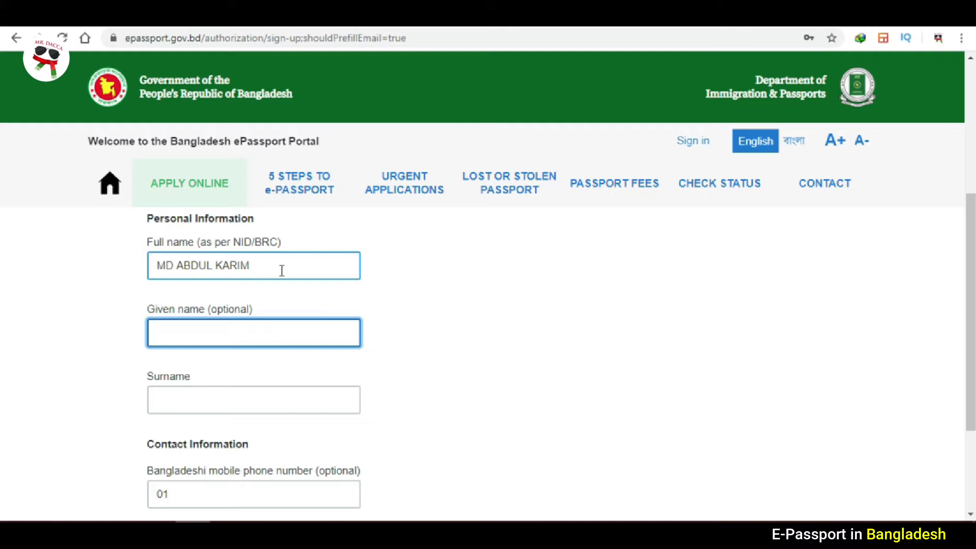
click(236, 396)
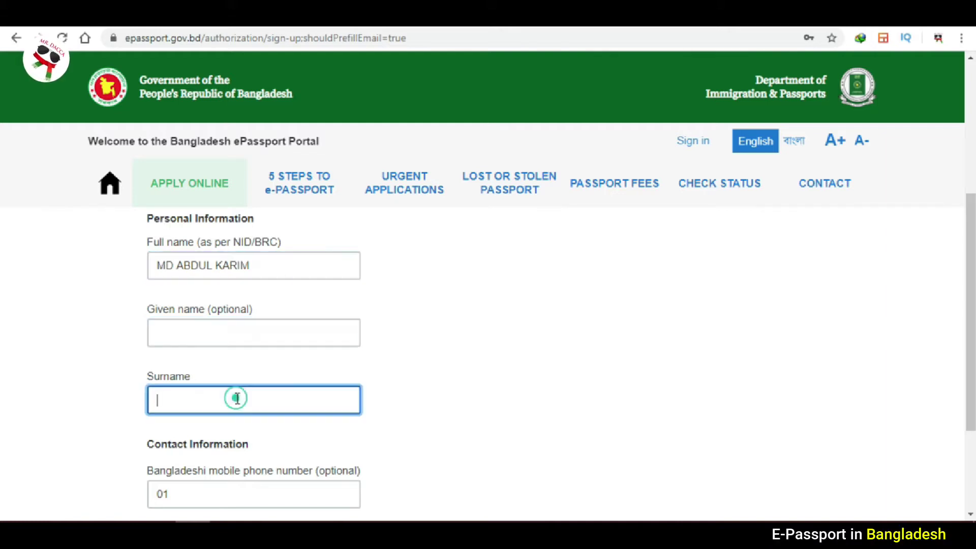
click(241, 333)
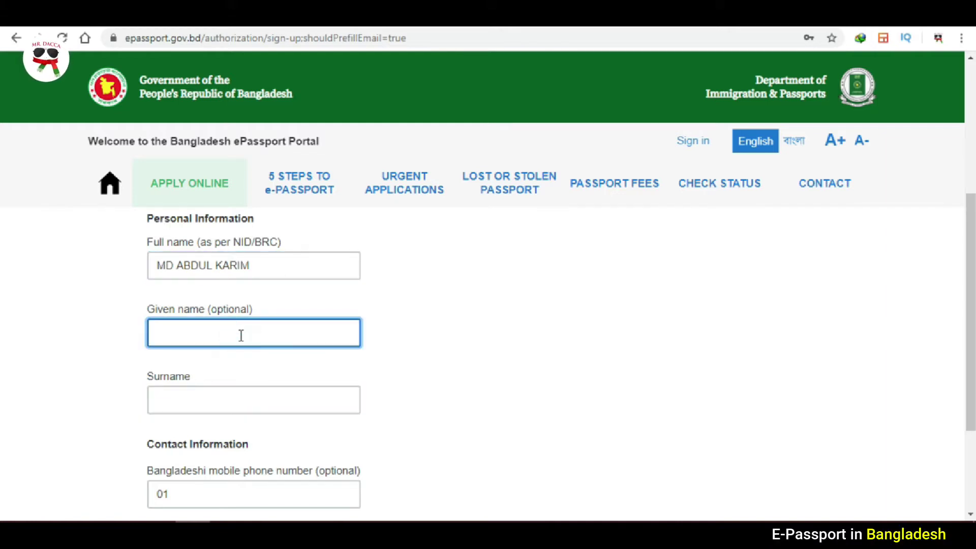
drag(252, 265, 162, 269)
click(222, 325)
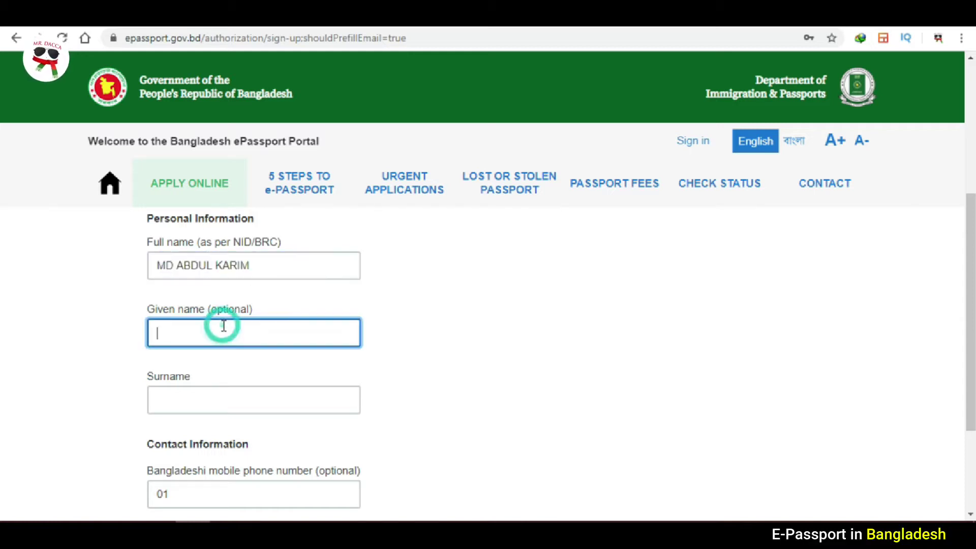
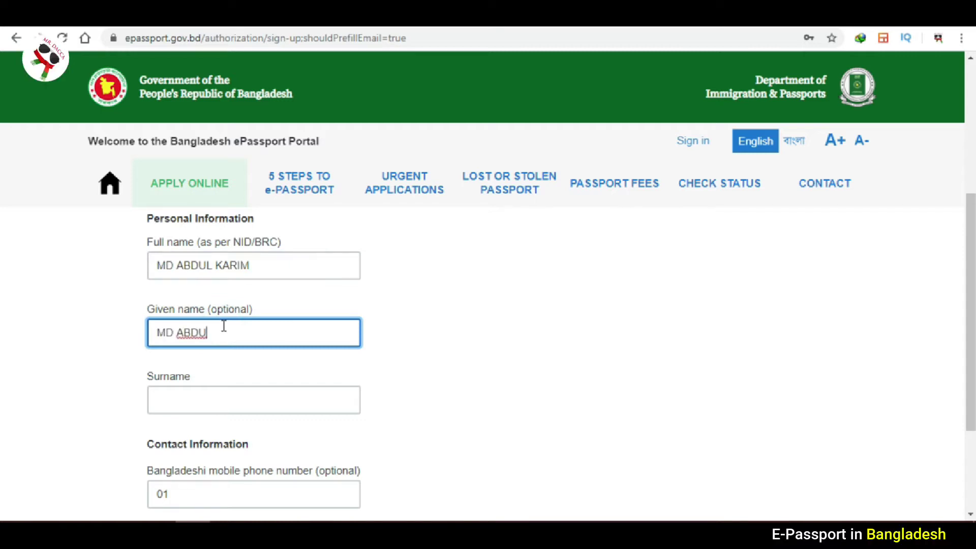
Enter the applicant's surname, leave the optional mobile number blank, and create the account.
click(201, 391)
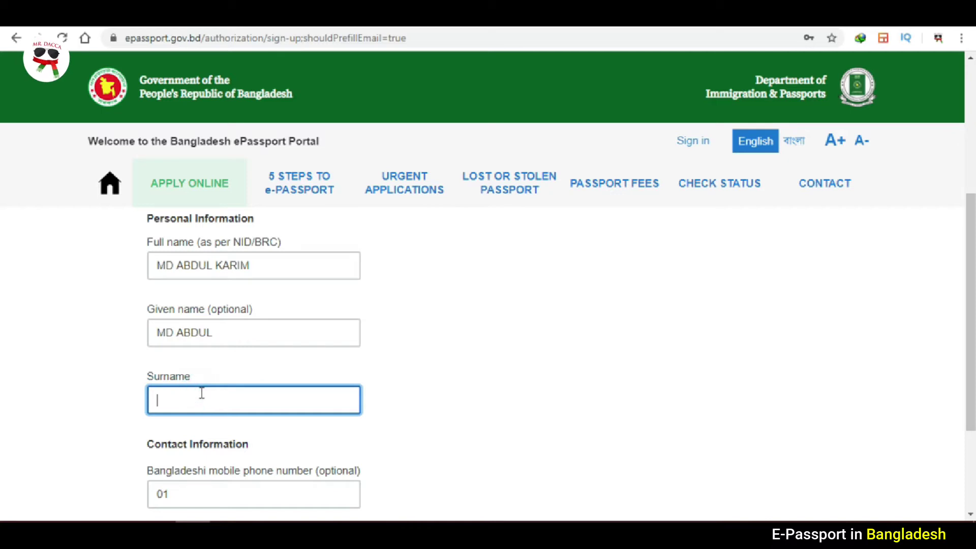
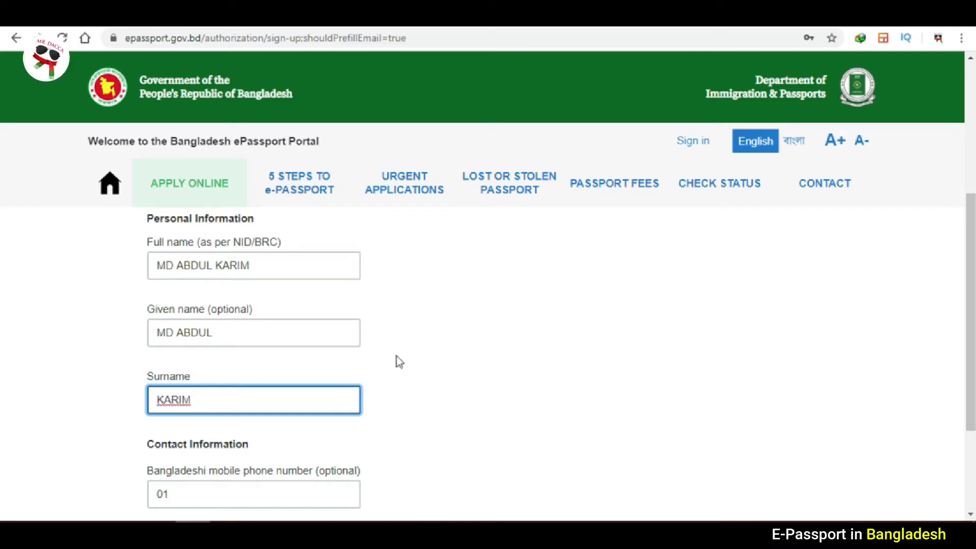
click(409, 355)
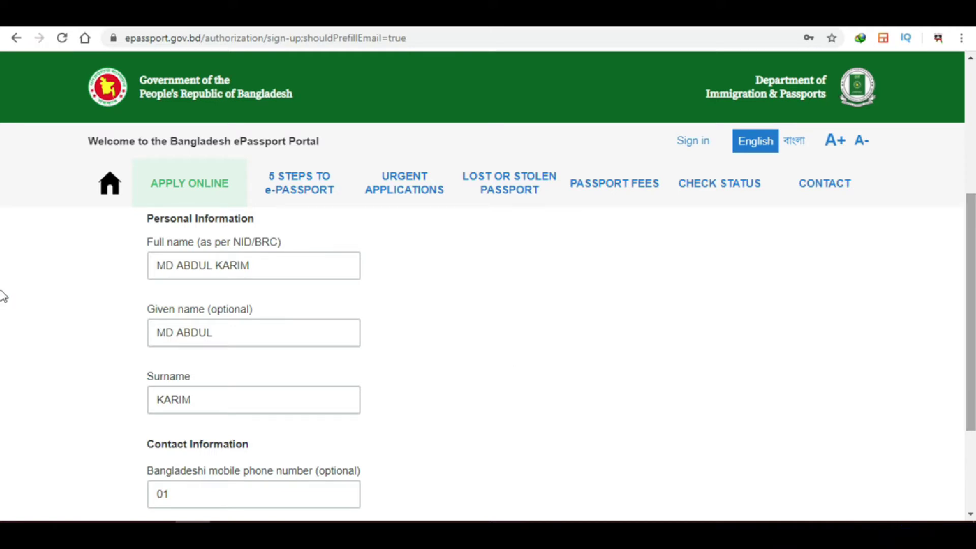
scroll(5, 349, down, 3)
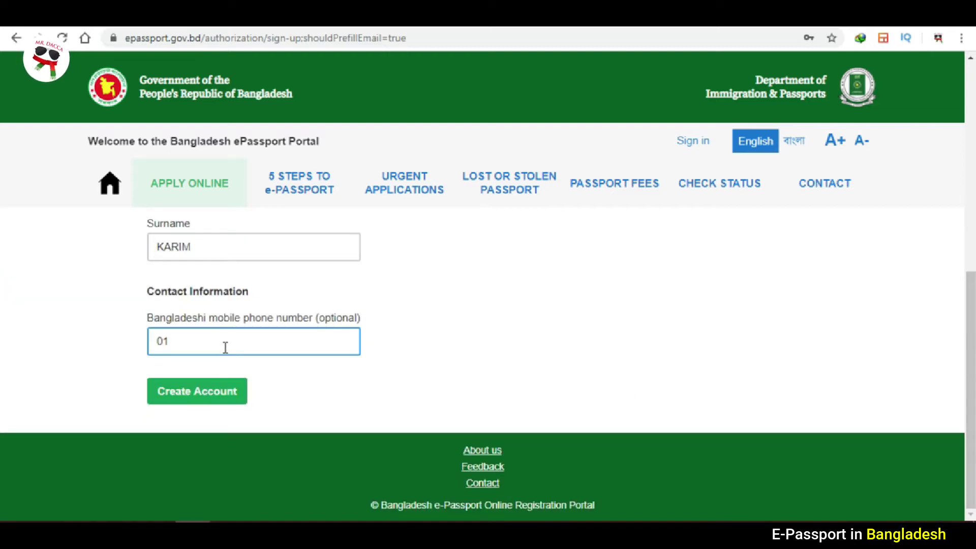
click(224, 346)
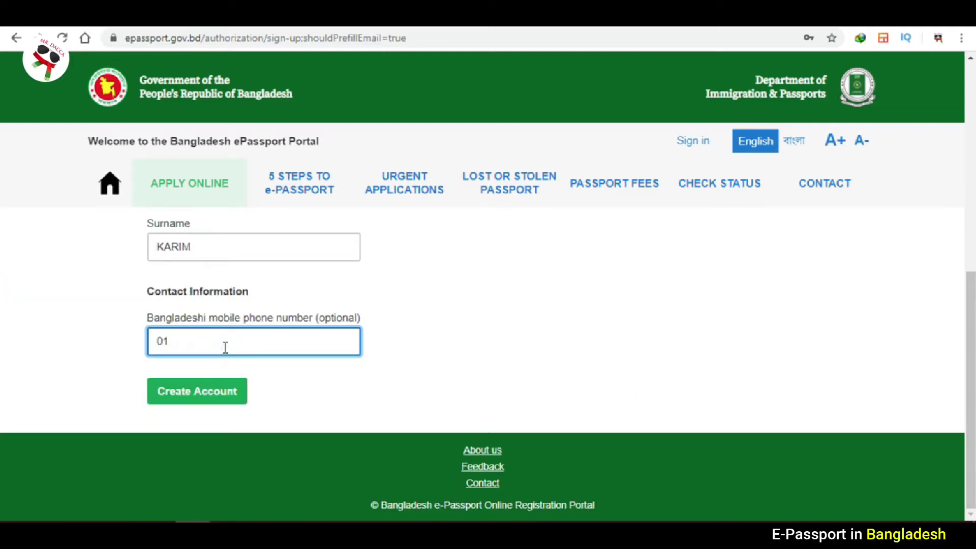
click(537, 350)
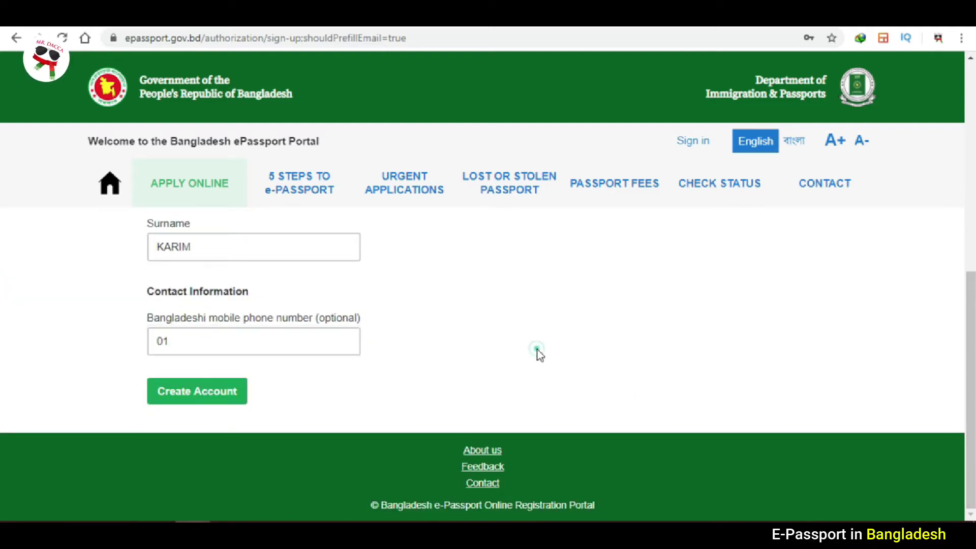
click(176, 397)
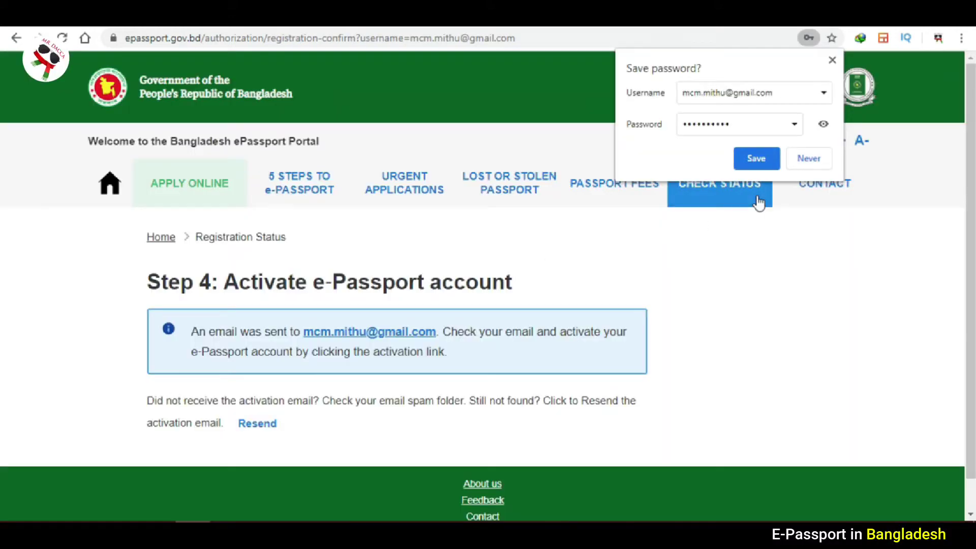
Save the login password in the browser, dismiss the notice, and go to Gmail.
click(755, 158)
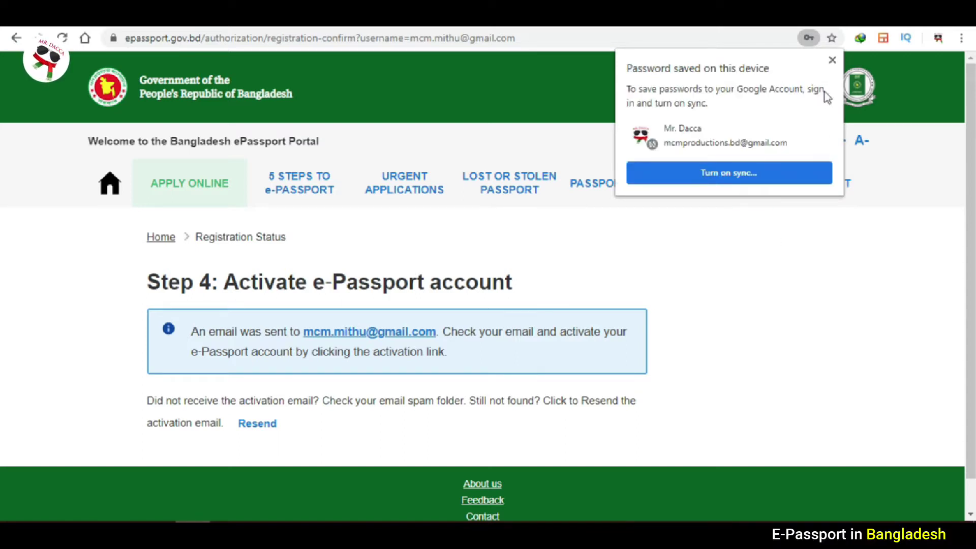
click(832, 60)
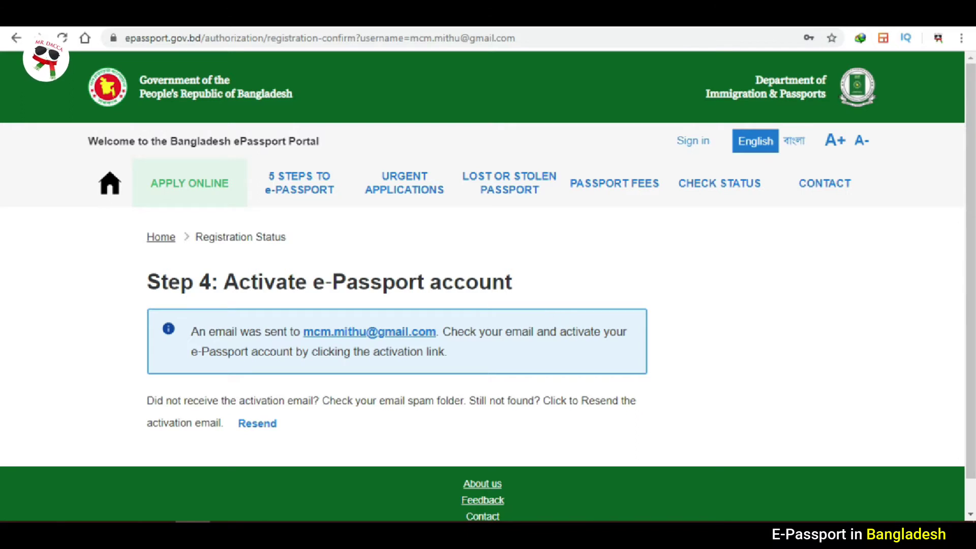
click(258, 15)
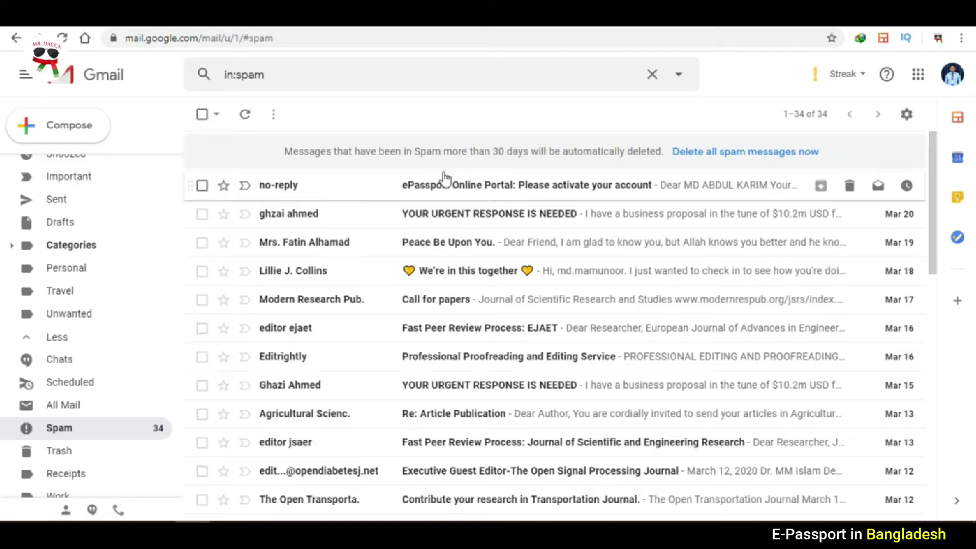
Open the ePassport activation email in spam and follow its activation link.
click(505, 194)
click(505, 190)
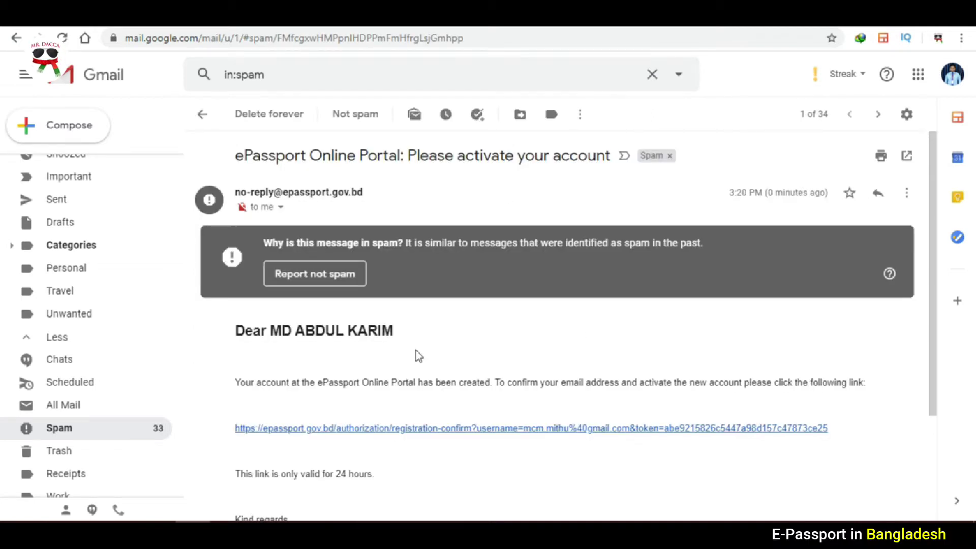
click(515, 429)
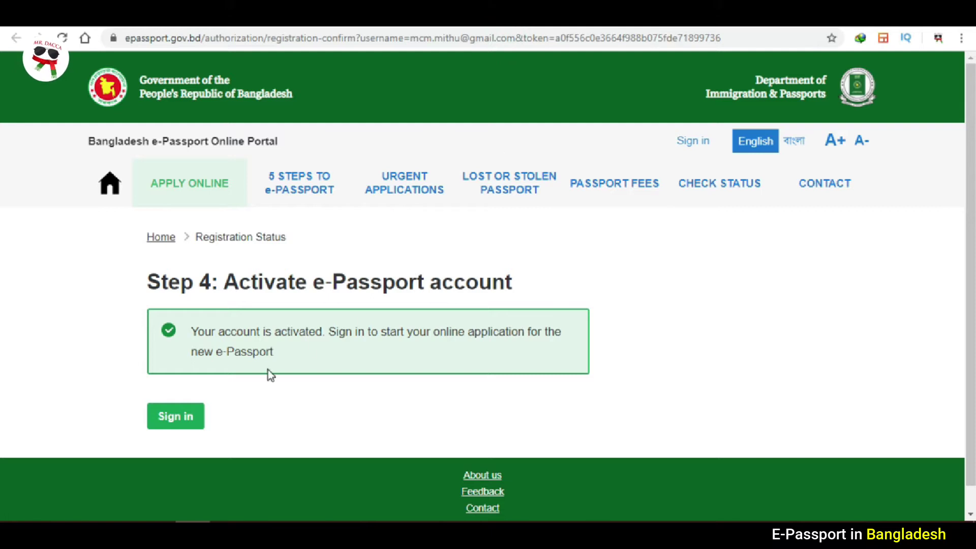
Sign in to the ePassport portal with the prefilled email and password.
click(181, 428)
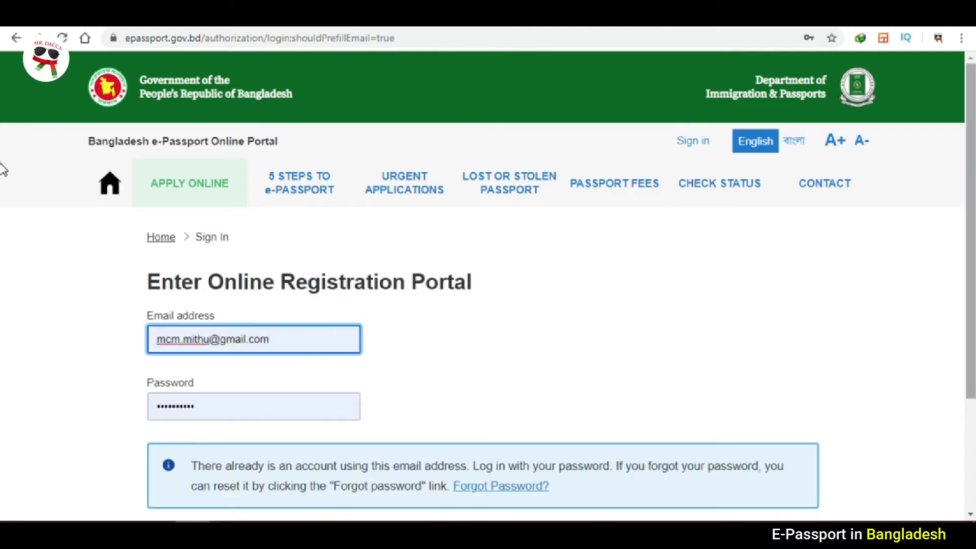
scroll(2, 169, down, 2)
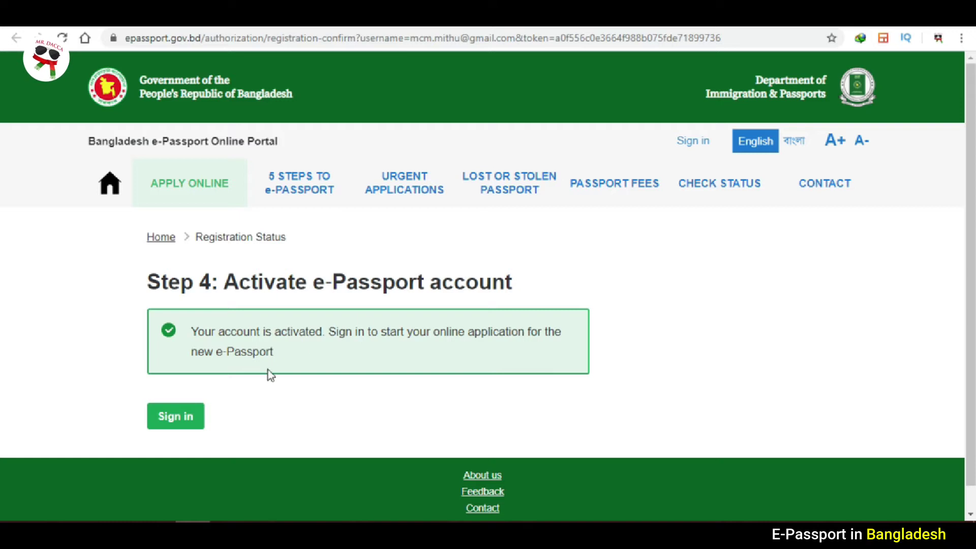
click(181, 433)
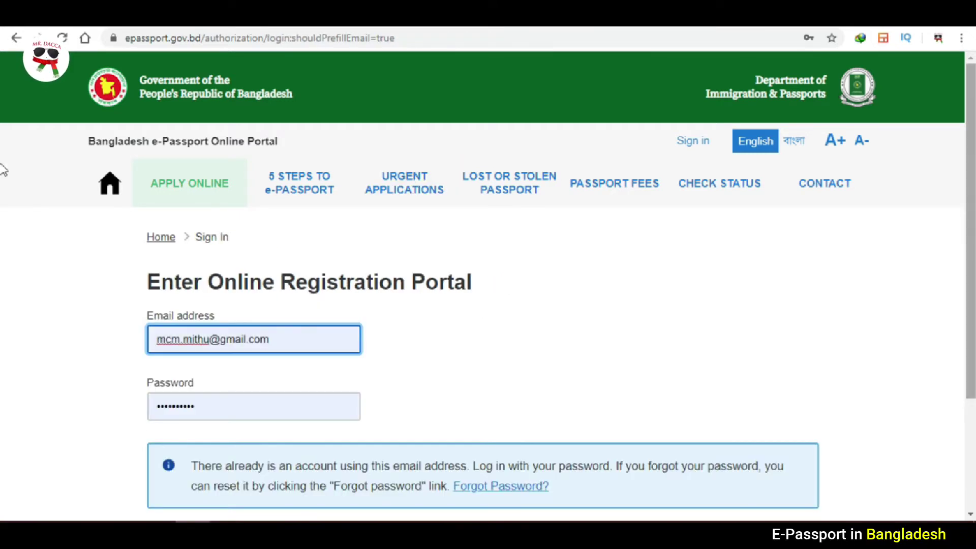
scroll(1, 203, down, 1)
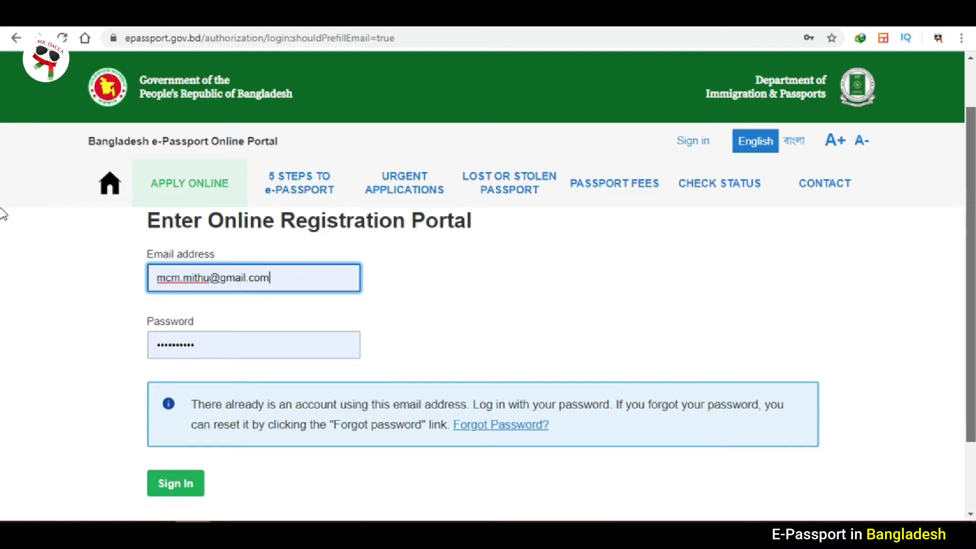
scroll(2, 213, down, 1)
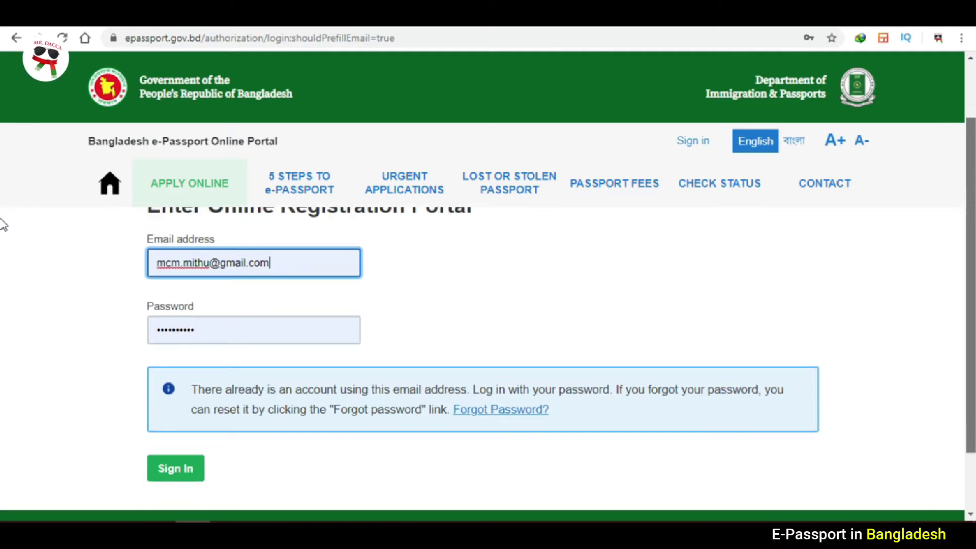
scroll(2, 214, up, 1)
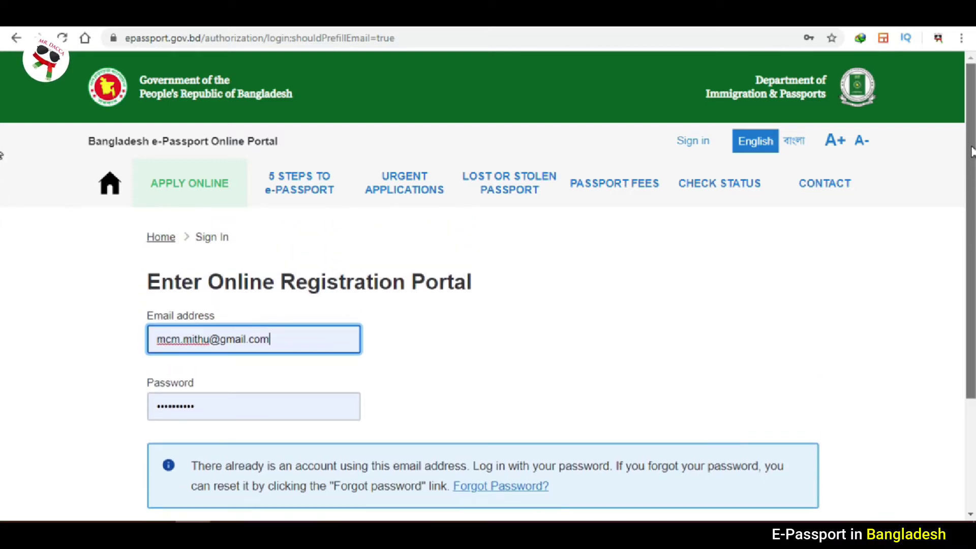
scroll(2, 255, down, 2)
scroll(2, 255, up, 2)
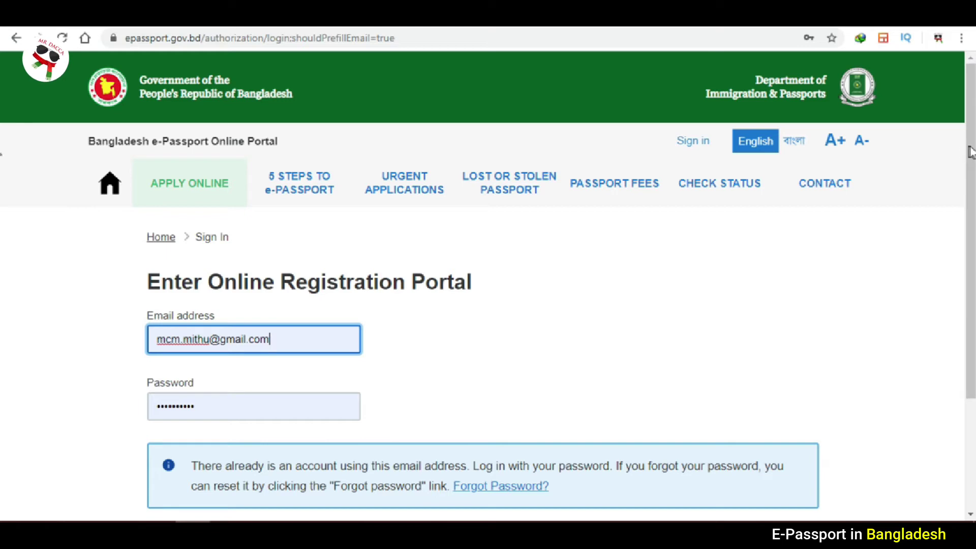
scroll(4, 219, down, 2)
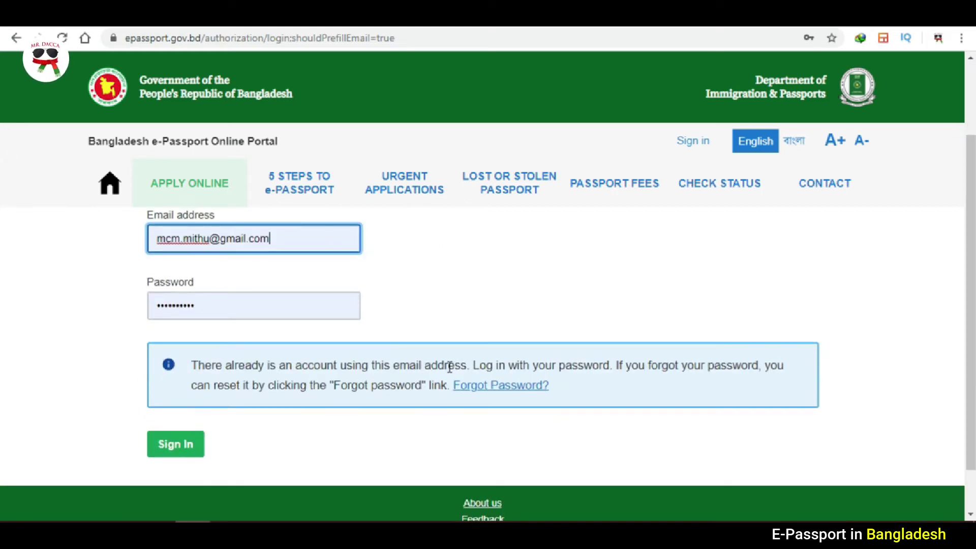
click(172, 444)
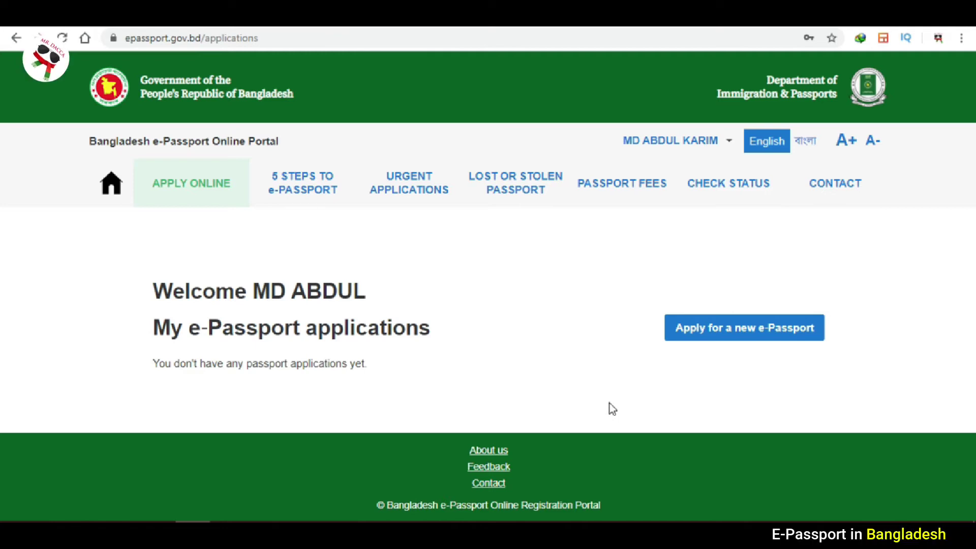
Start a new e-Passport application and tick 'I apply for myself'.
click(704, 338)
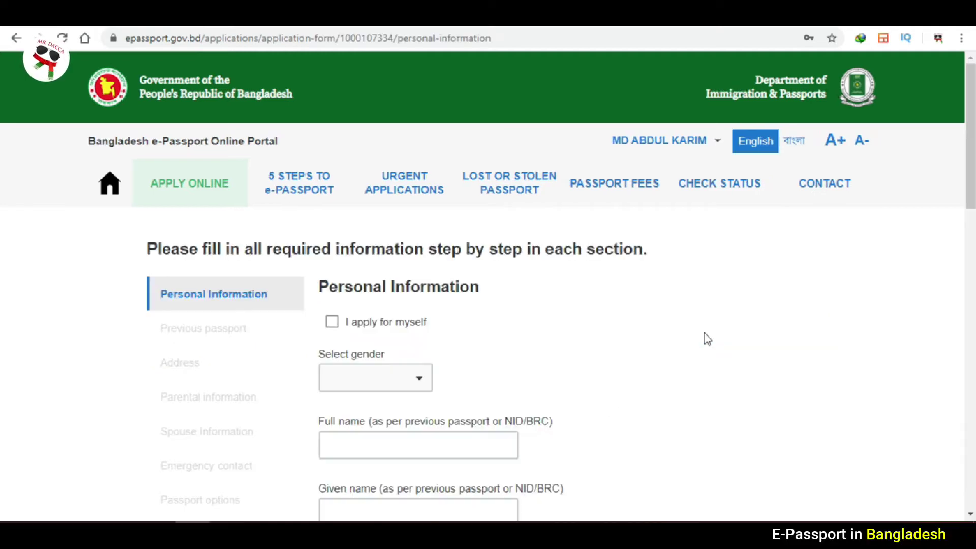
scroll(3, 239, down, 3)
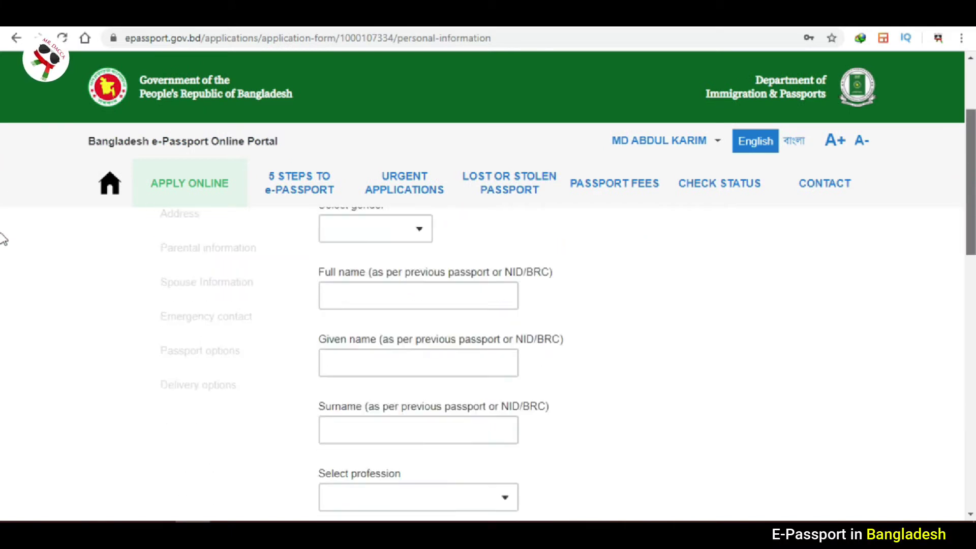
scroll(2, 239, up, 3)
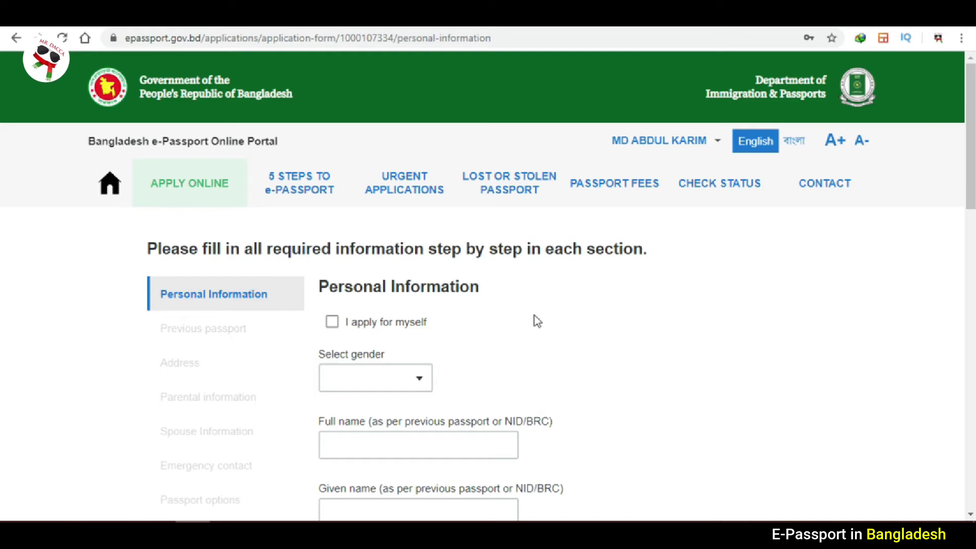
click(332, 322)
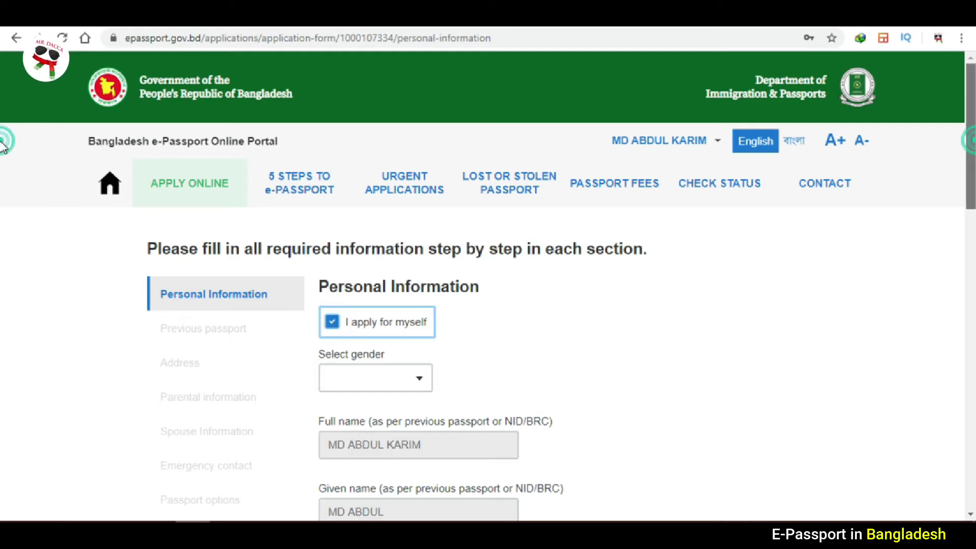
Set the applicant's gender to MALE.
scroll(483, 278, down, 2)
click(410, 287)
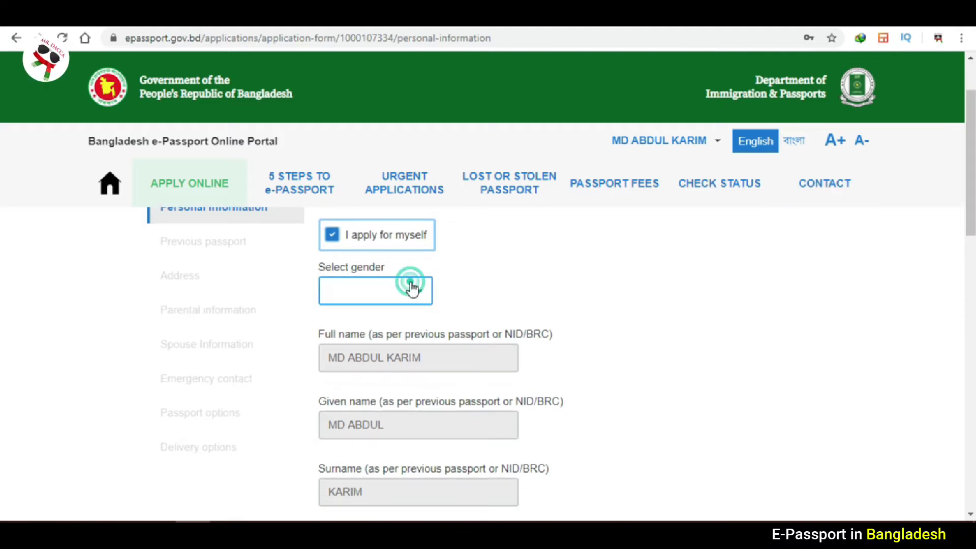
click(355, 330)
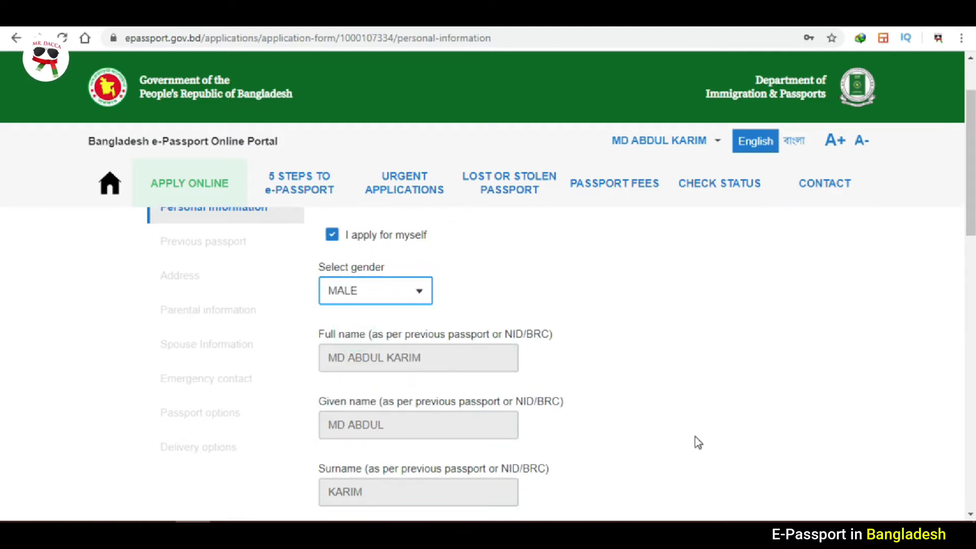
scroll(4, 153, down, 6)
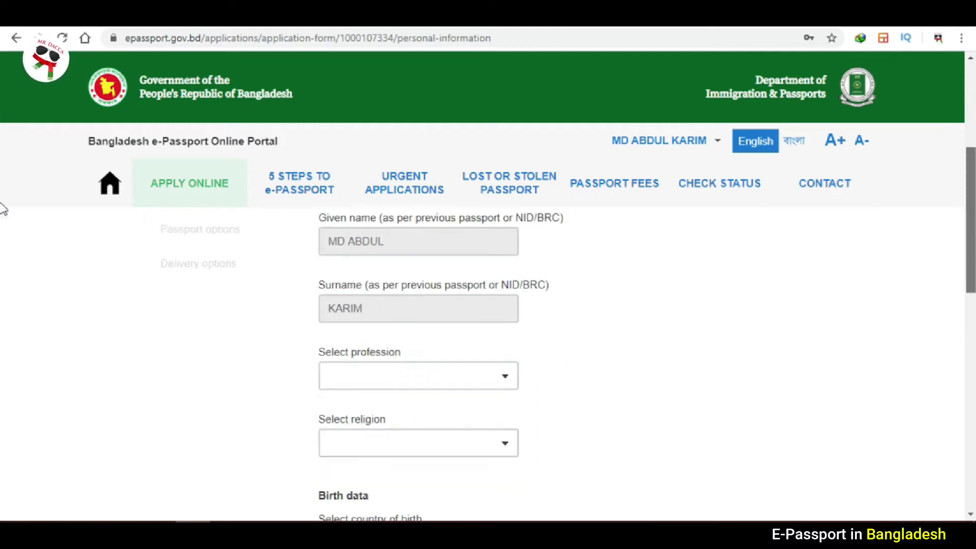
click(506, 272)
Search 'STU' to pick STUDENT as profession, then choose ISLAM as religion.
click(506, 272)
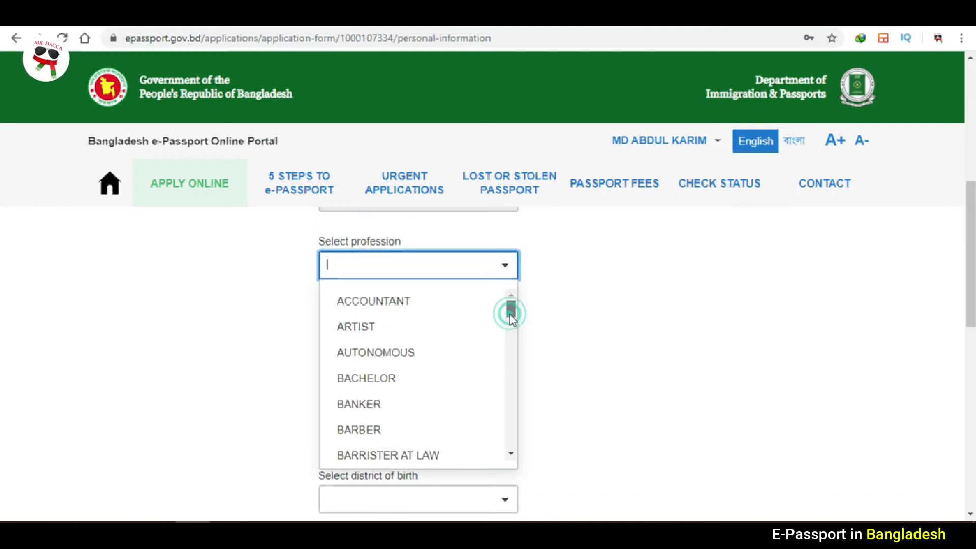
drag(510, 315, 513, 355)
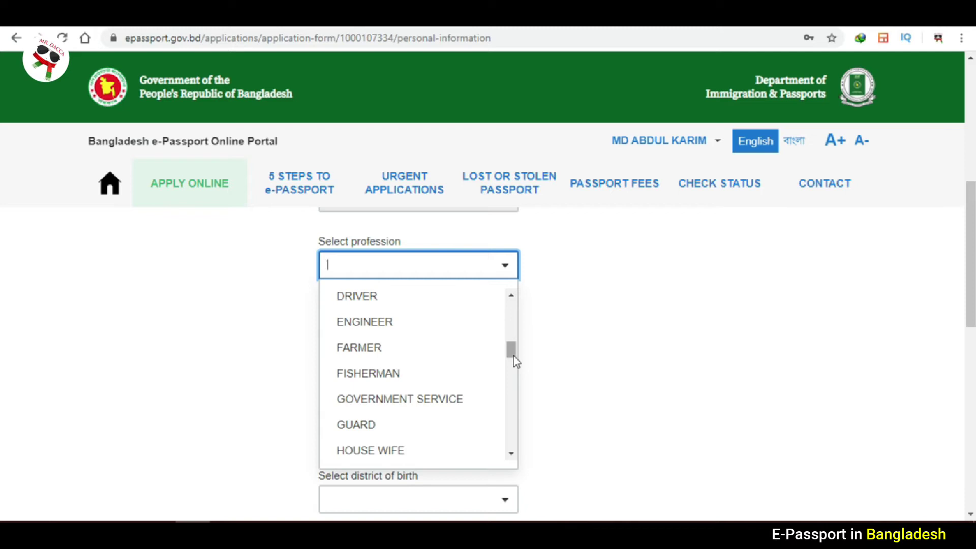
drag(513, 356, 514, 309)
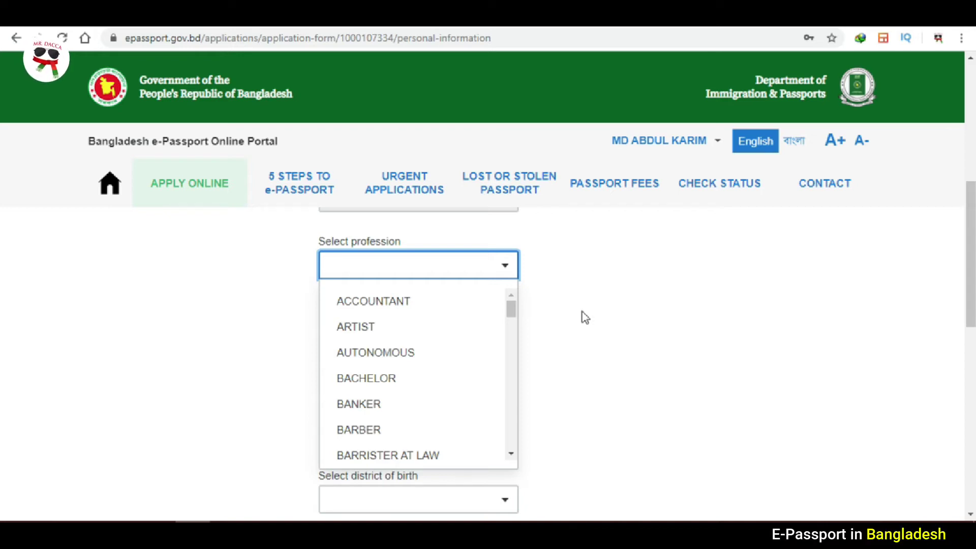
text(STU)
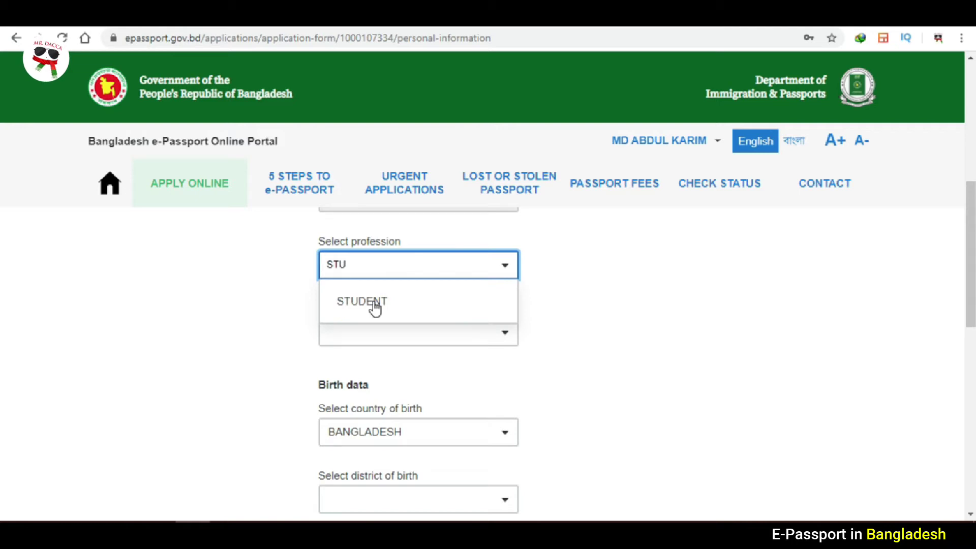
click(374, 305)
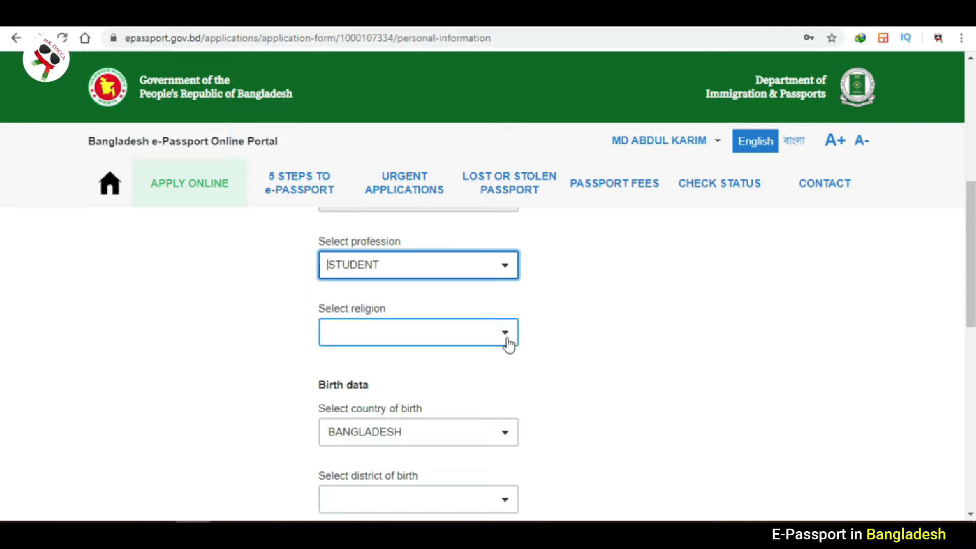
click(503, 337)
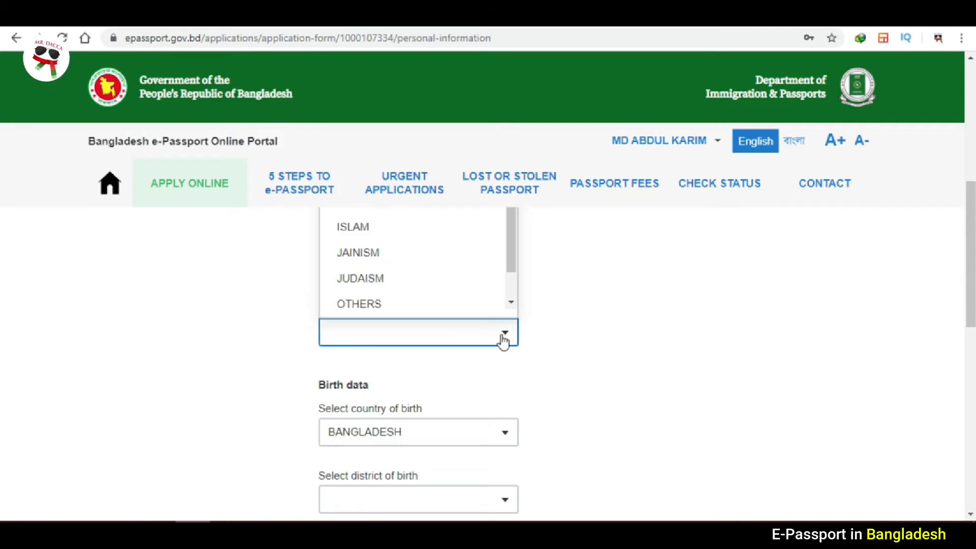
click(395, 228)
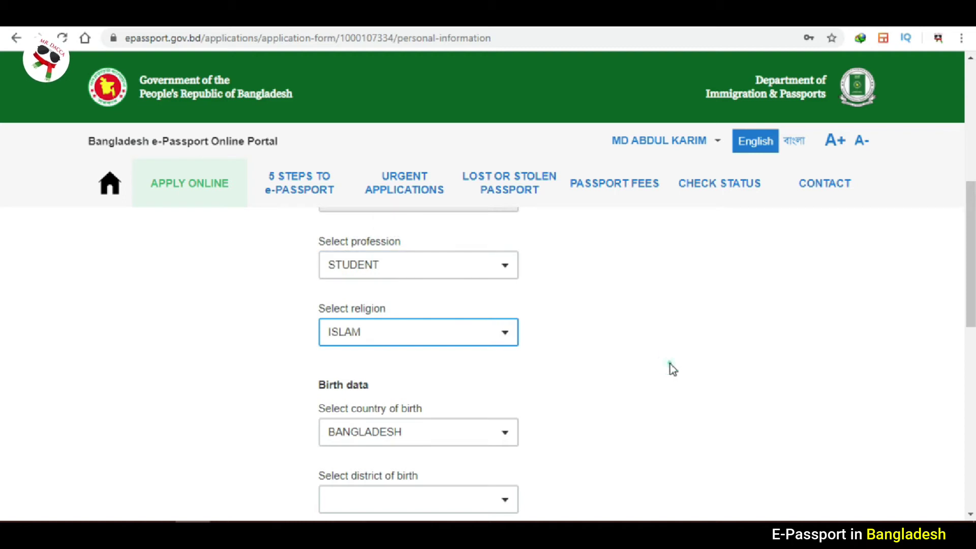
scroll(488, 363, down, 4)
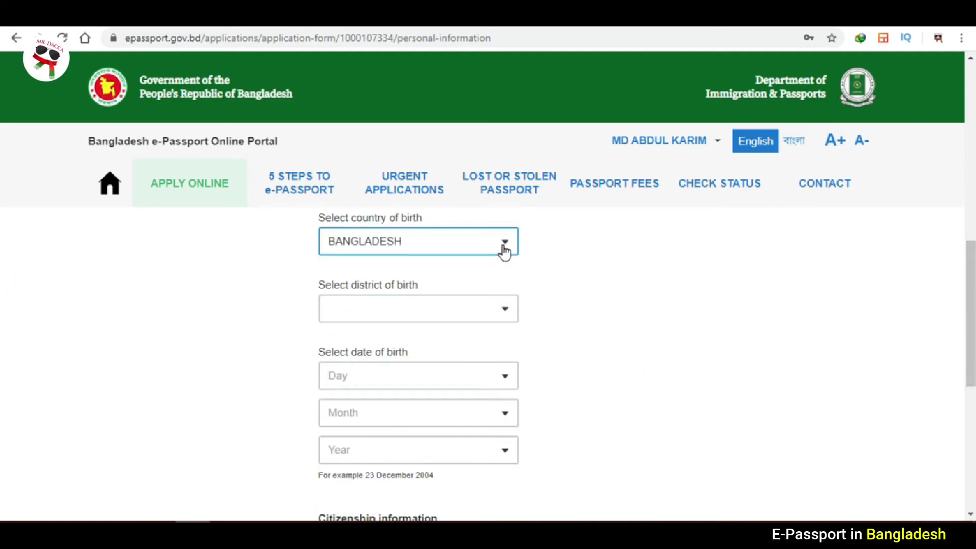
Set the district of birth to DHAKA.
click(578, 273)
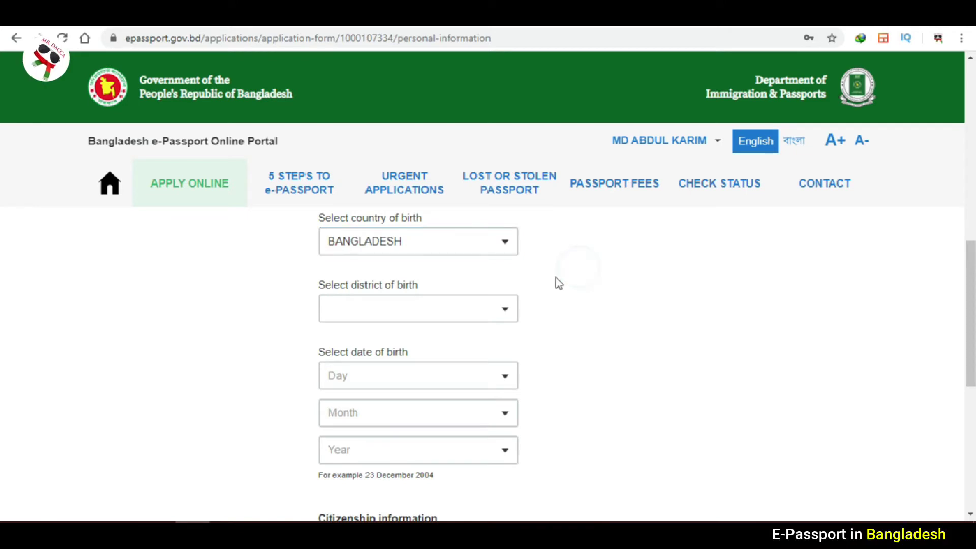
click(508, 313)
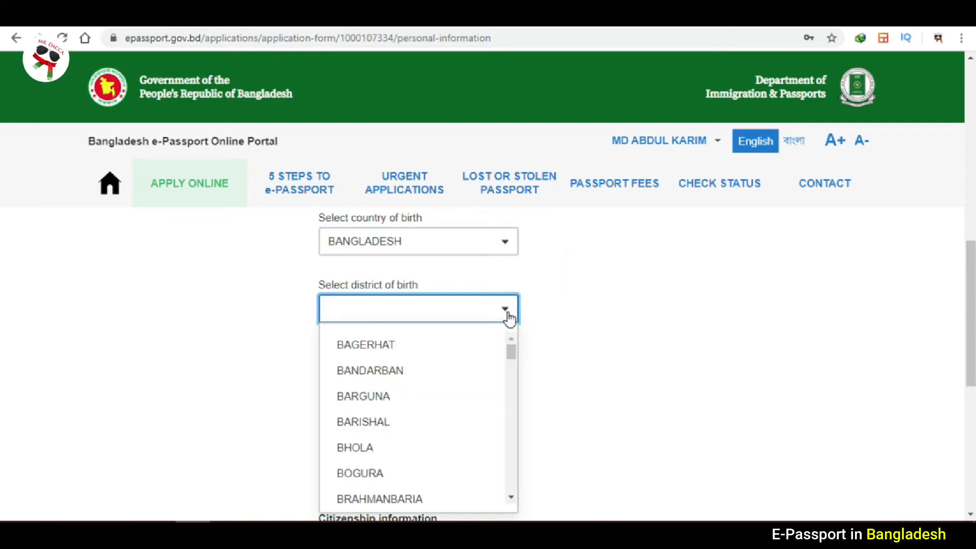
text(dhak)
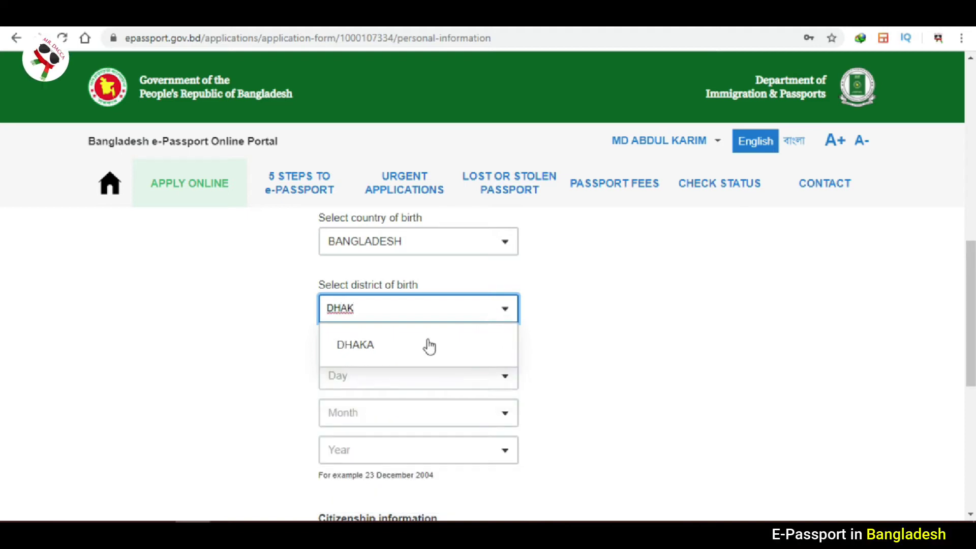
click(427, 343)
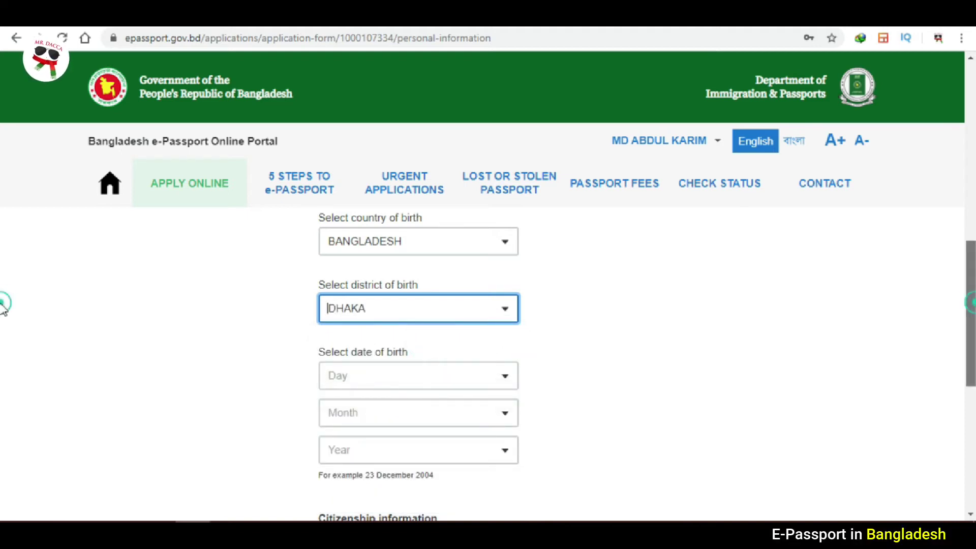
scroll(3, 318, down, 2)
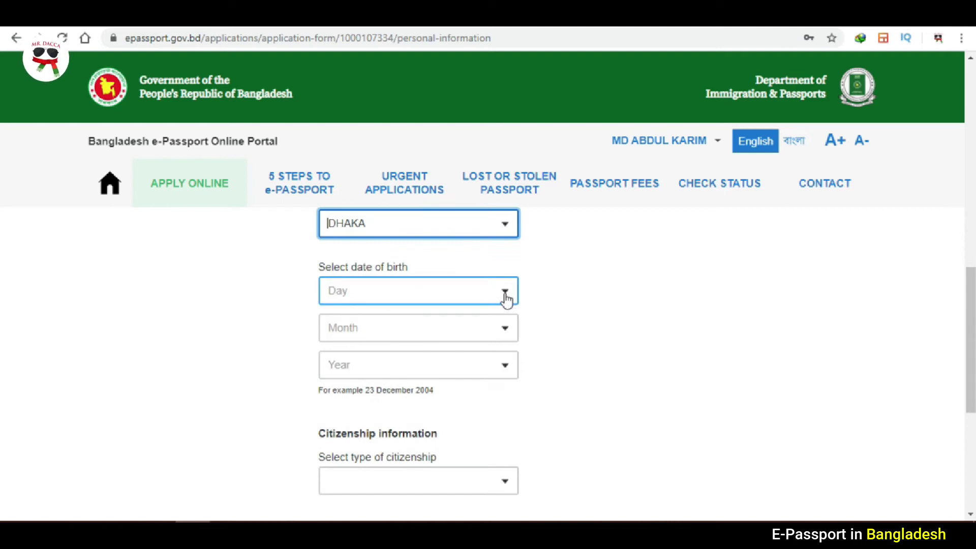
Choose 1 as the day of birth.
click(433, 292)
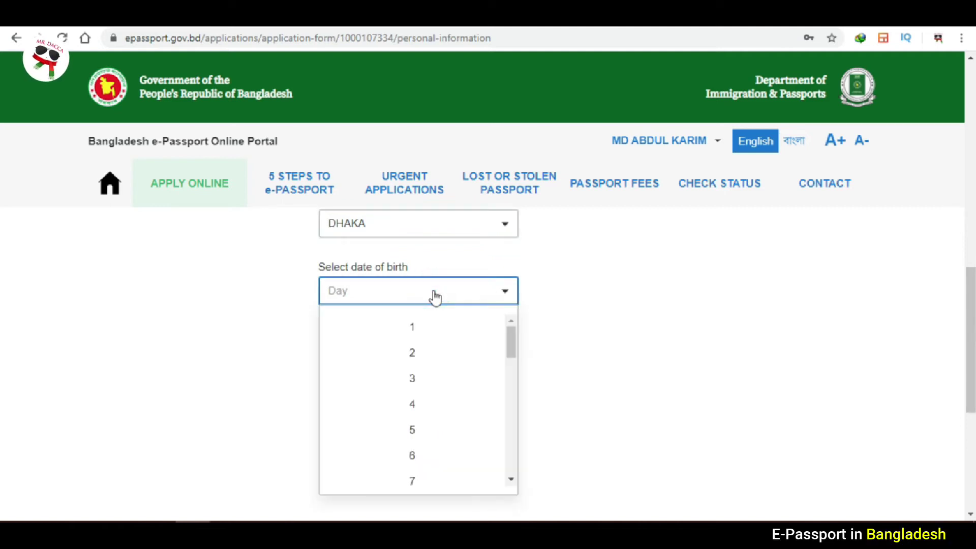
click(417, 327)
click(429, 338)
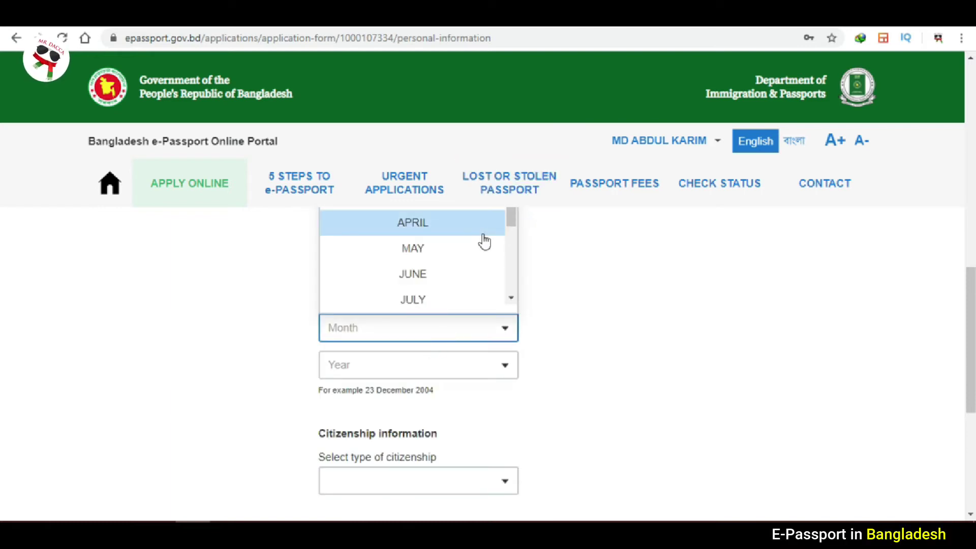
click(417, 334)
click(505, 293)
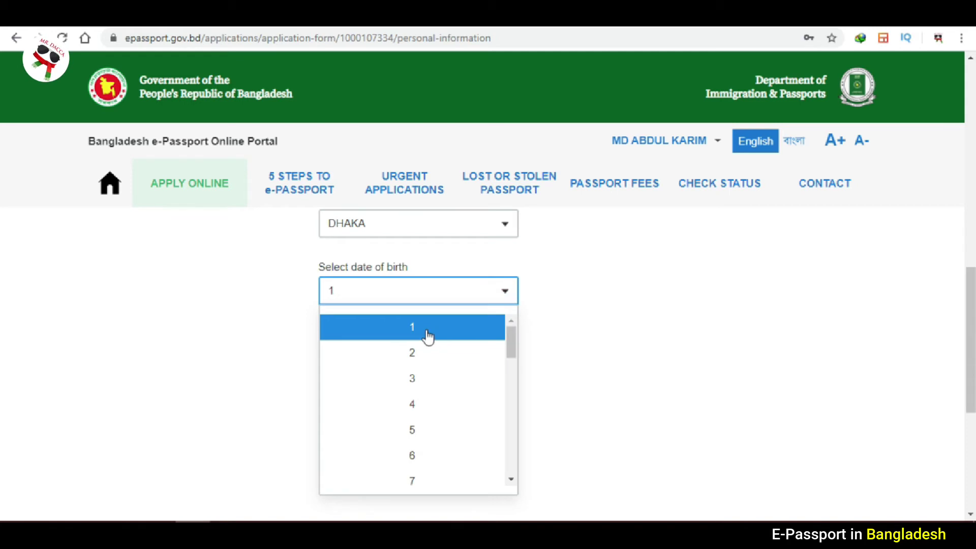
click(430, 333)
click(506, 331)
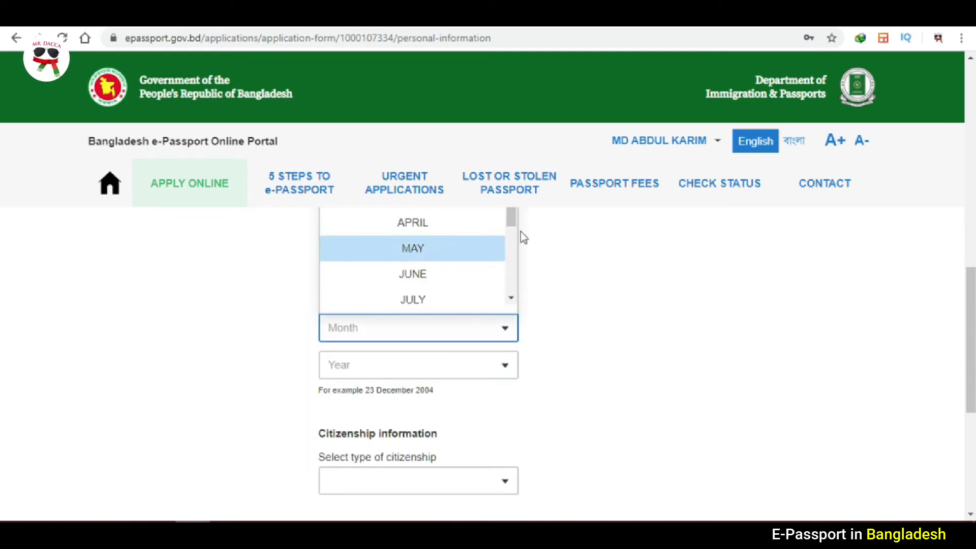
click(511, 222)
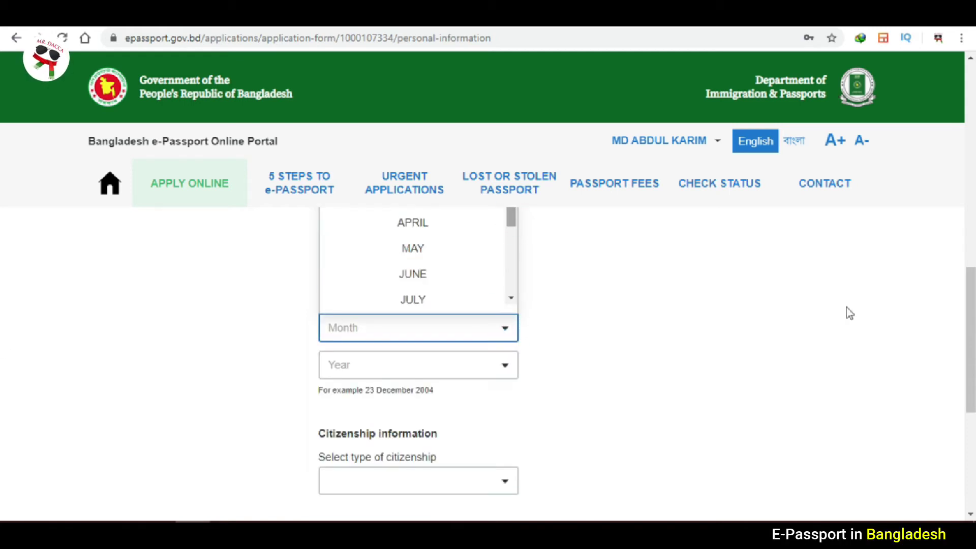
scroll(3, 316, up, 1)
scroll(3, 316, up, 1)
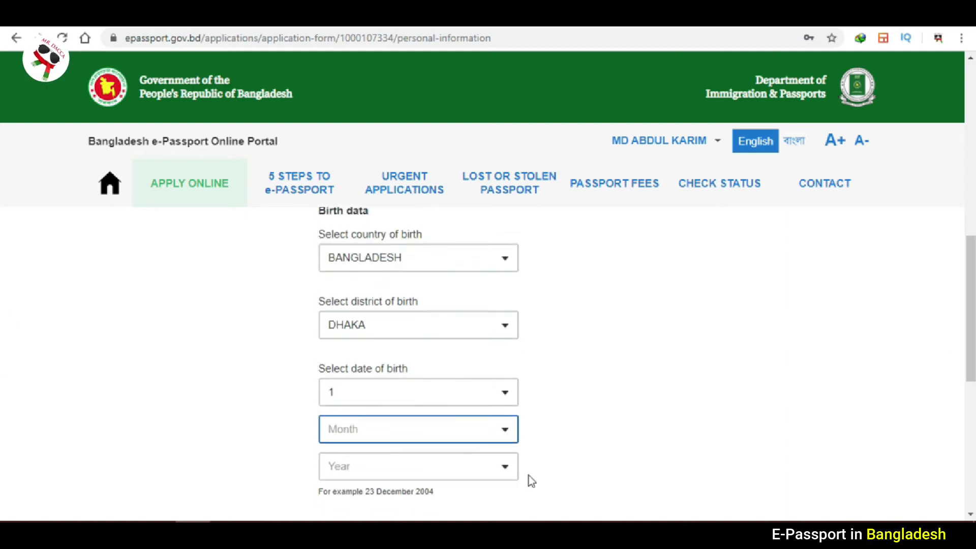
click(504, 430)
click(414, 243)
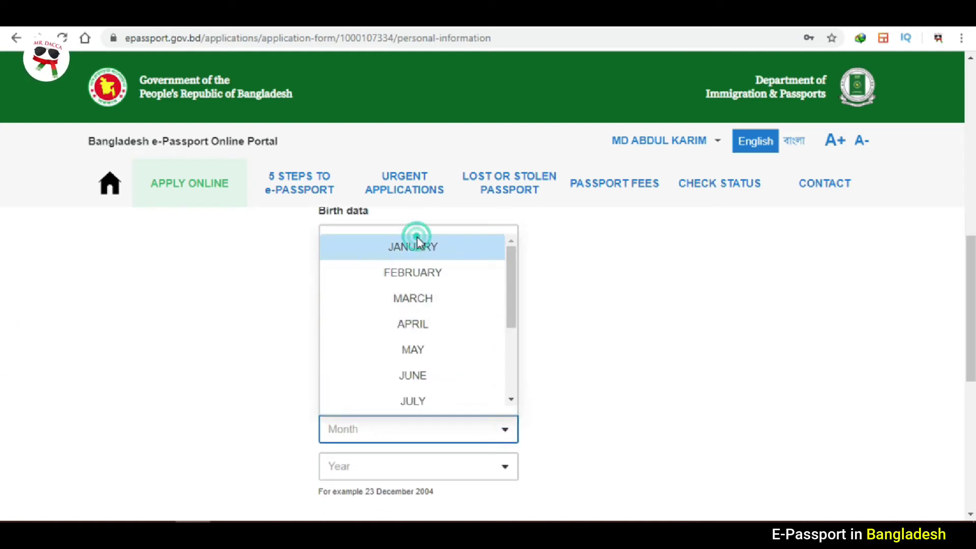
click(416, 467)
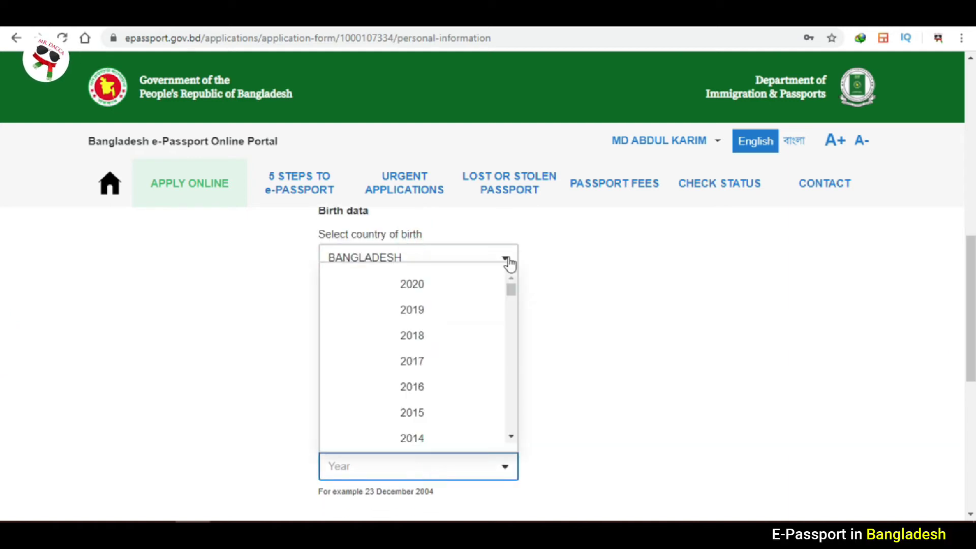
drag(512, 294, 510, 318)
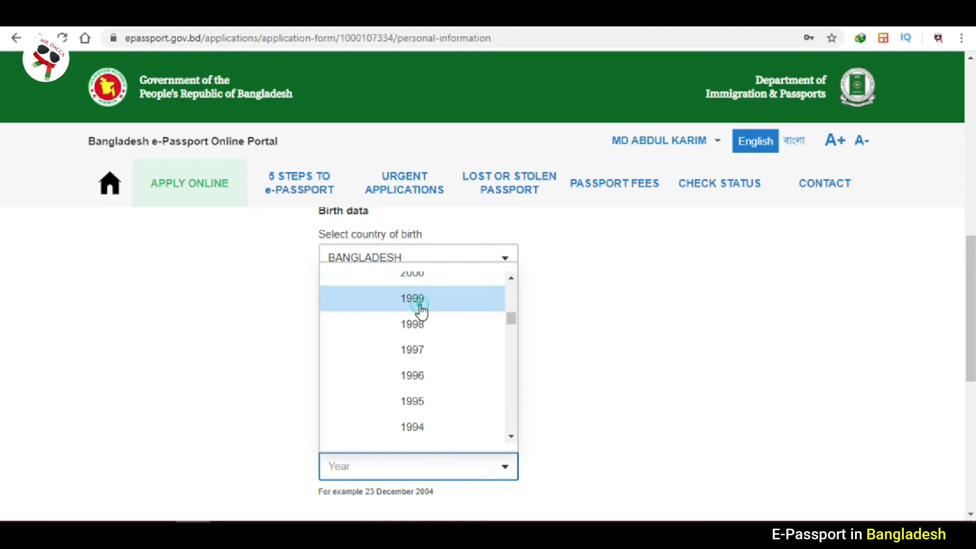
click(418, 301)
click(636, 361)
scroll(2, 333, down, 4)
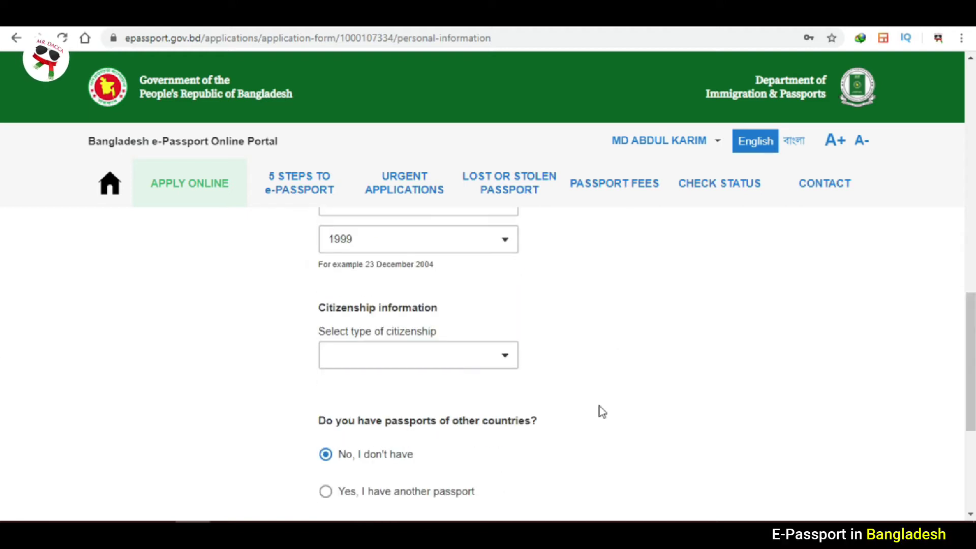
Choose BY BIRTH as the type of citizenship in the personal information form.
click(500, 358)
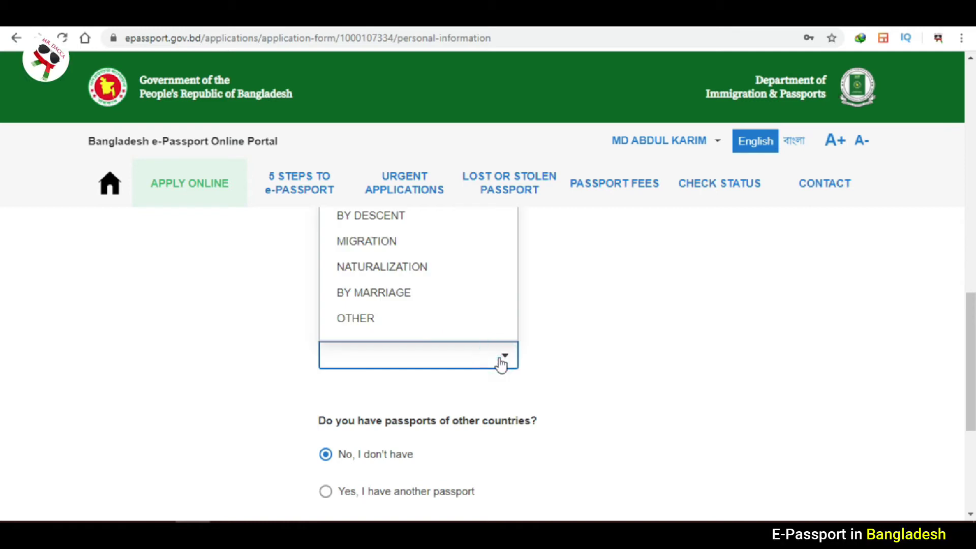
click(4, 343)
scroll(2, 328, up, 2)
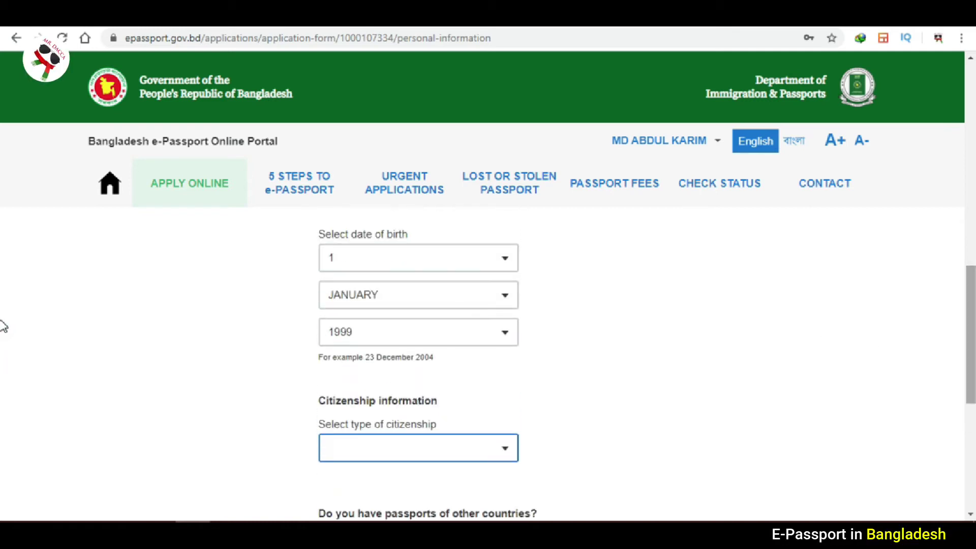
click(507, 457)
click(352, 285)
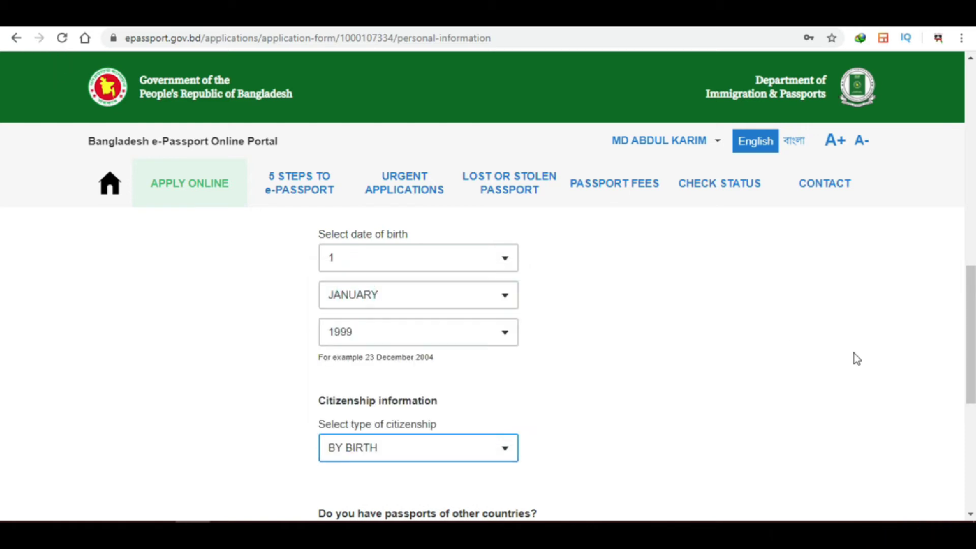
scroll(4, 356, down, 5)
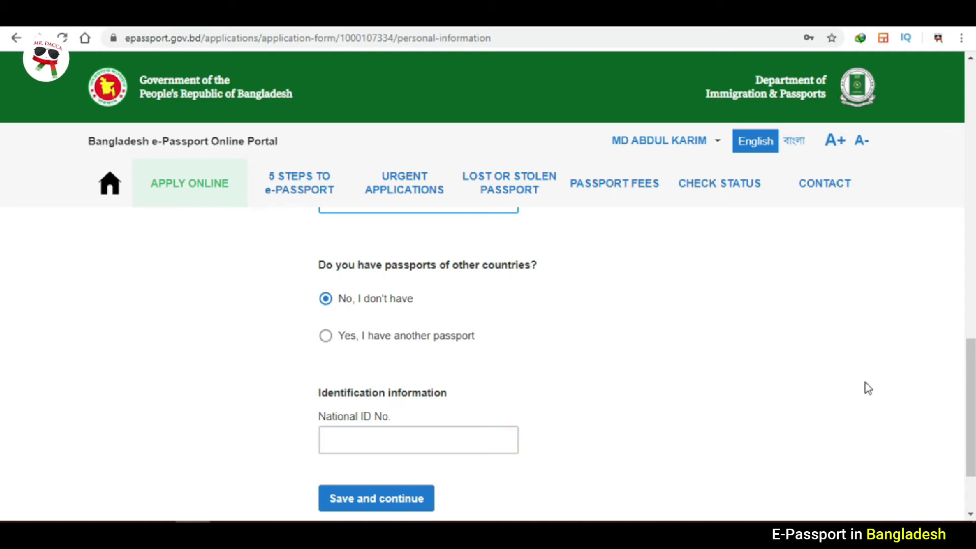
scroll(3, 401, down, 1)
Enter the applicant's National ID number and save the personal information.
click(477, 340)
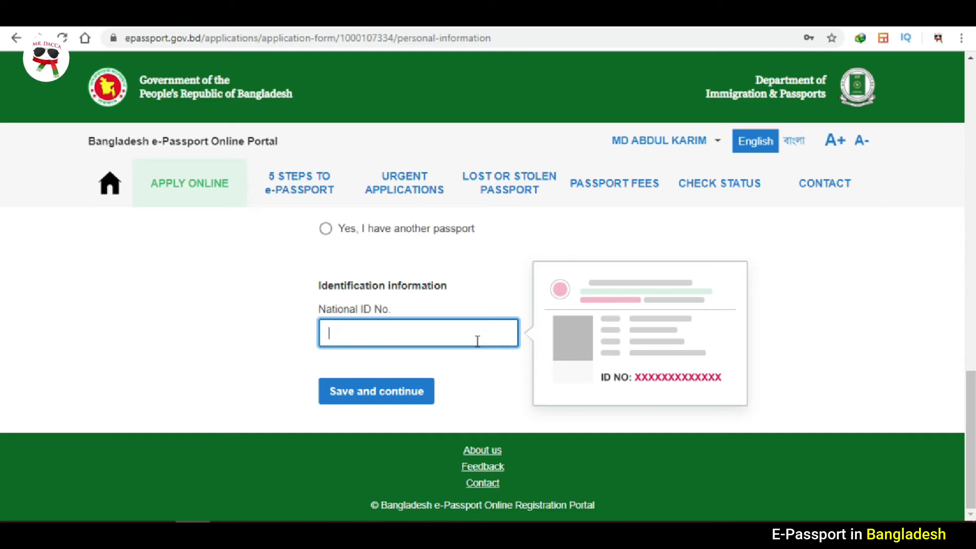
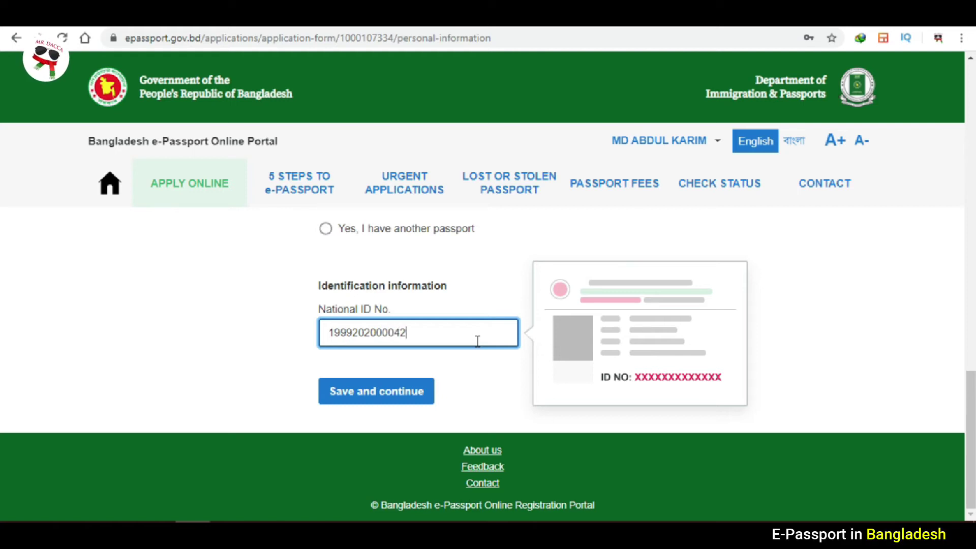
click(228, 334)
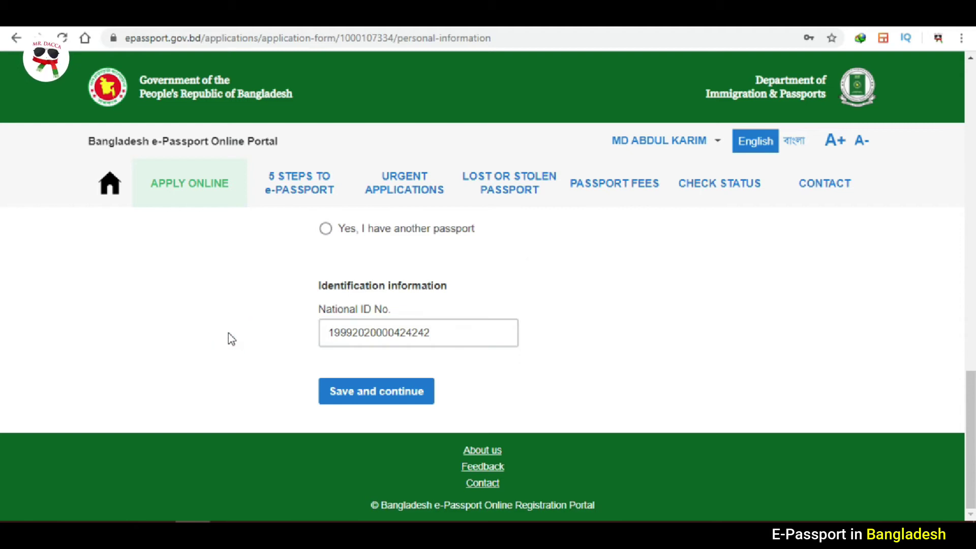
click(351, 394)
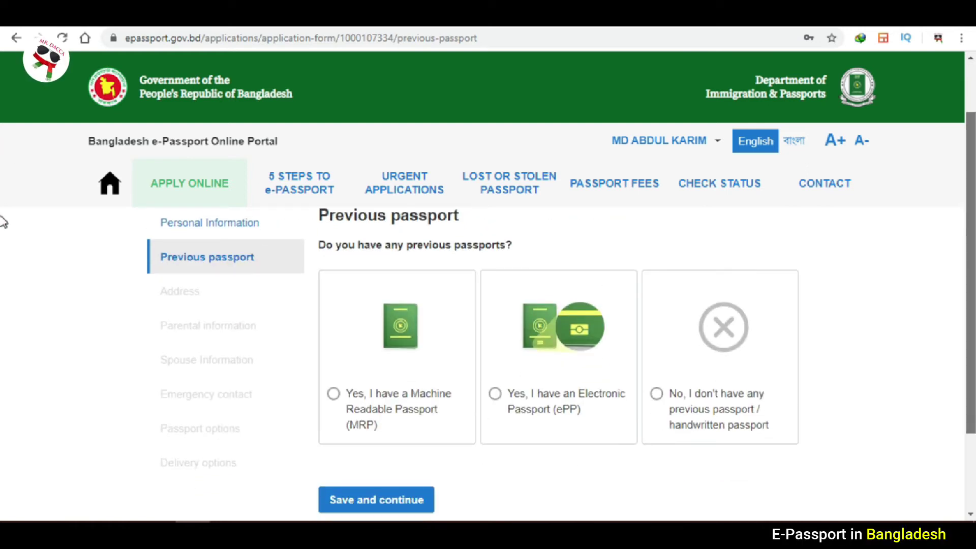
scroll(3, 220, down, 1)
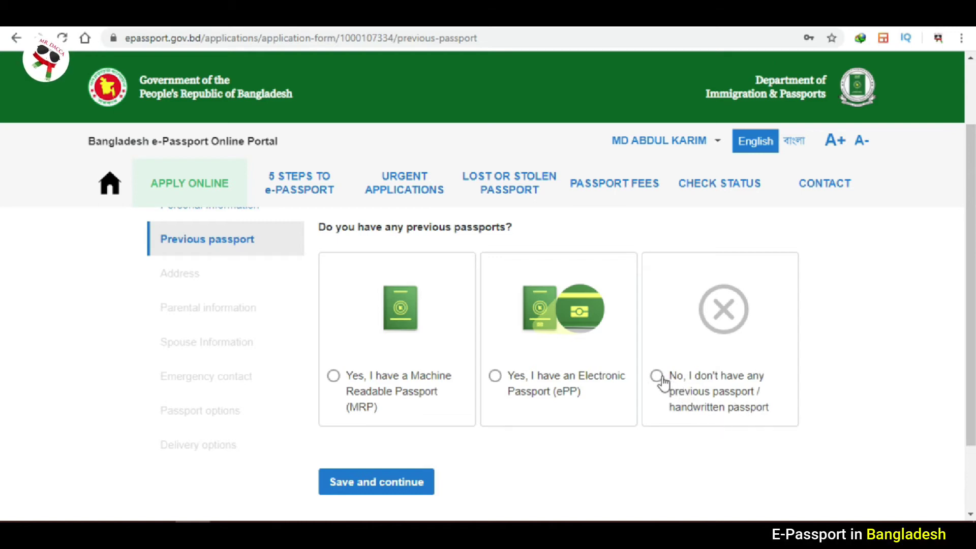
Mark the previous passport as MRP, choose CONVERSION TO EPASSPORT, and enter the old passport number.
click(333, 376)
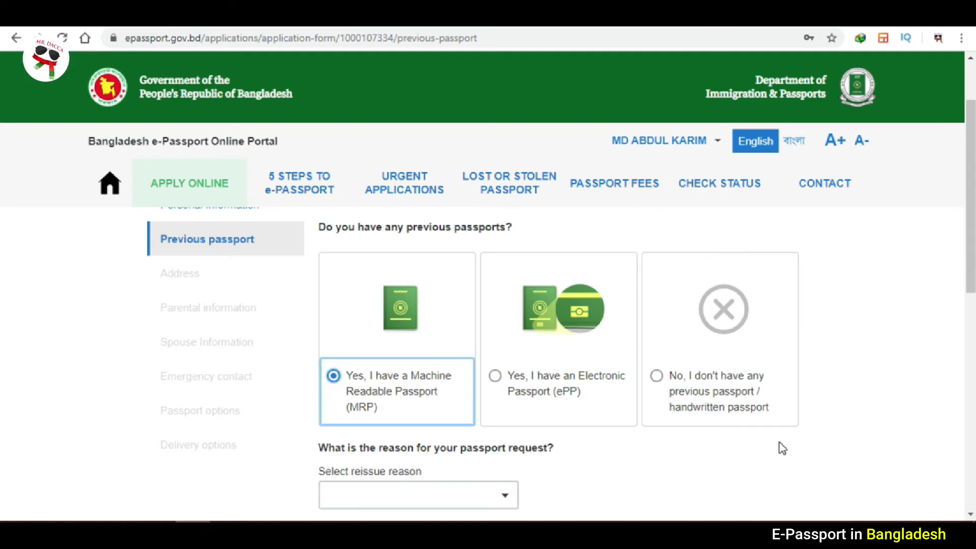
scroll(3, 274, down, 5)
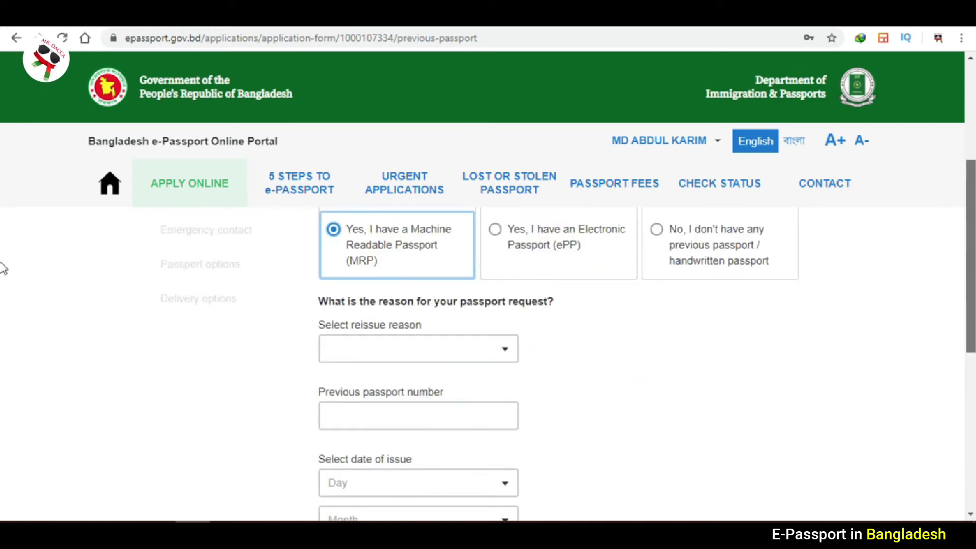
scroll(644, 264, up, 1)
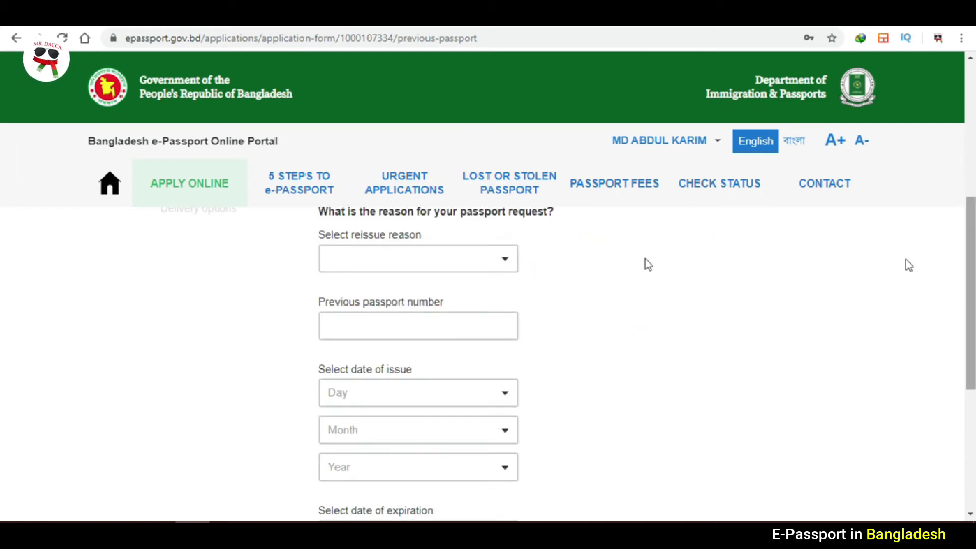
click(467, 260)
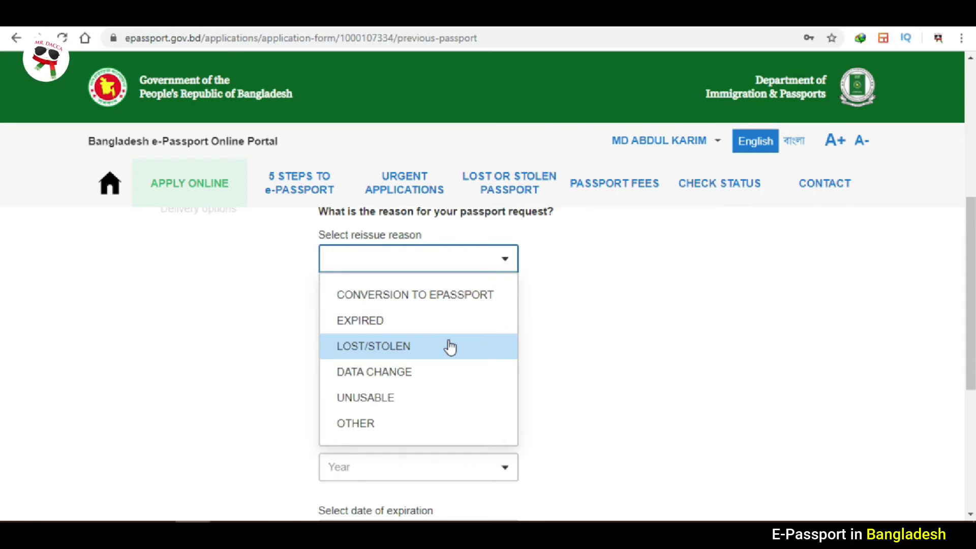
click(431, 295)
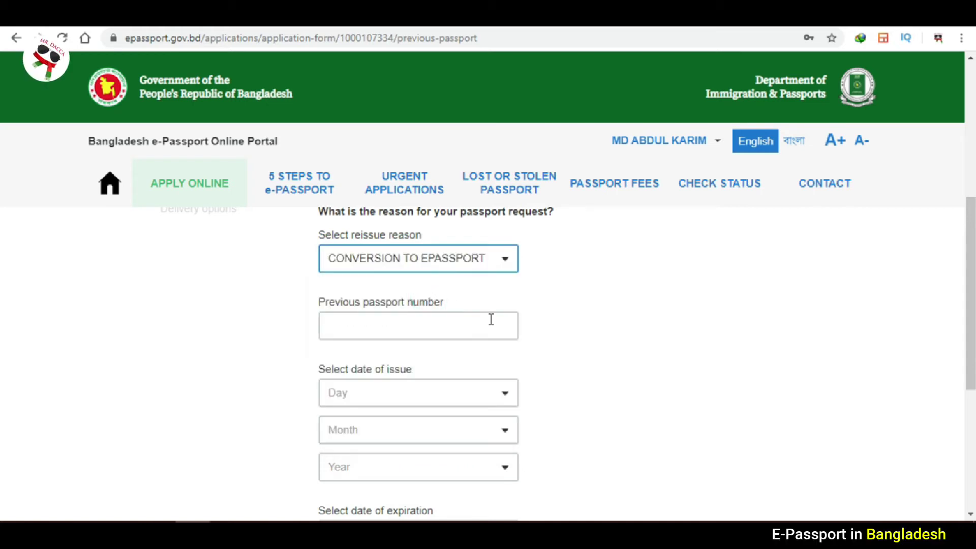
click(474, 323)
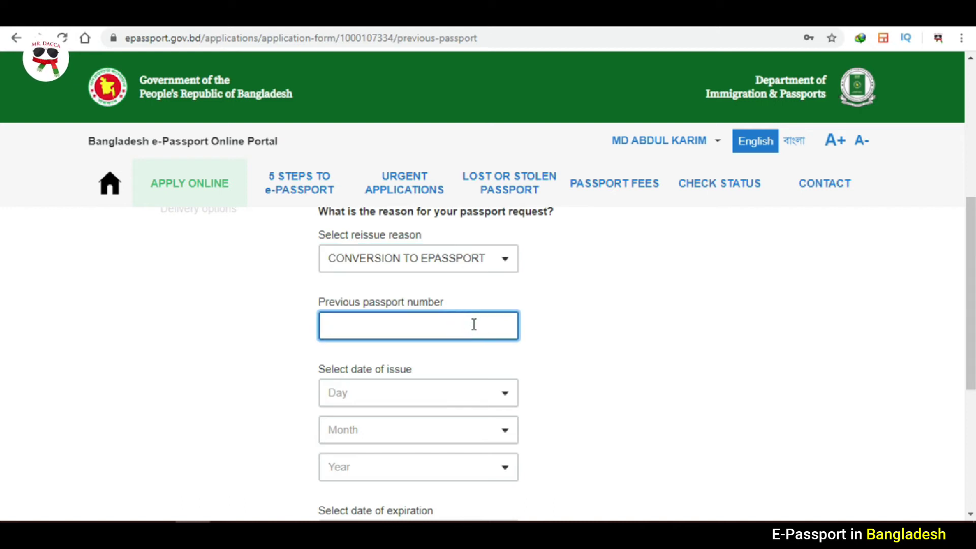
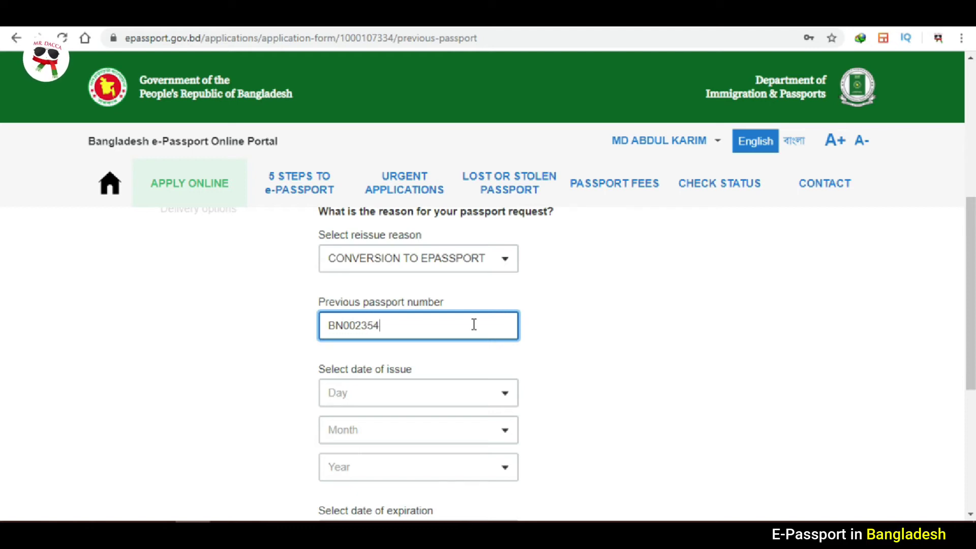
click(587, 339)
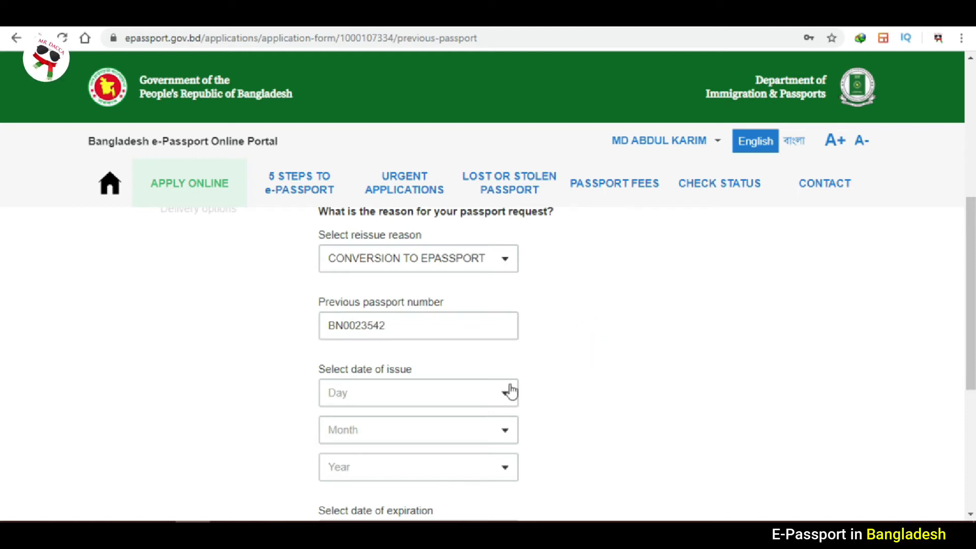
Set the previous passport's issue date to 5 JUNE 2015.
scroll(2, 305, down, 2)
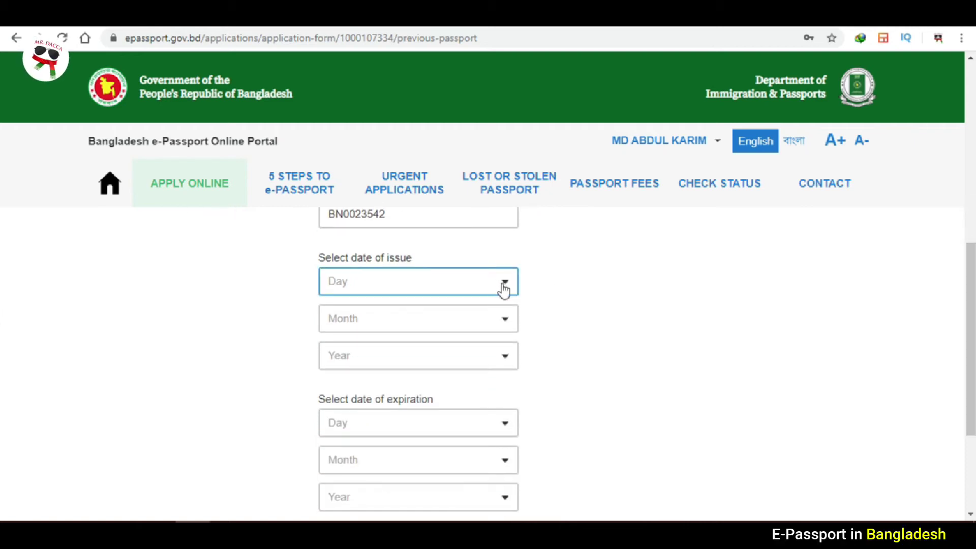
click(503, 288)
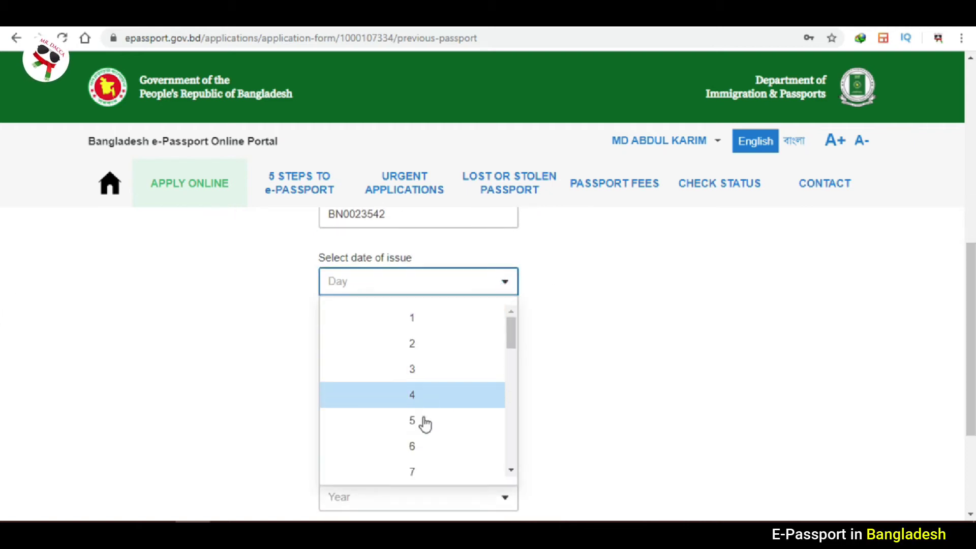
click(423, 420)
click(440, 336)
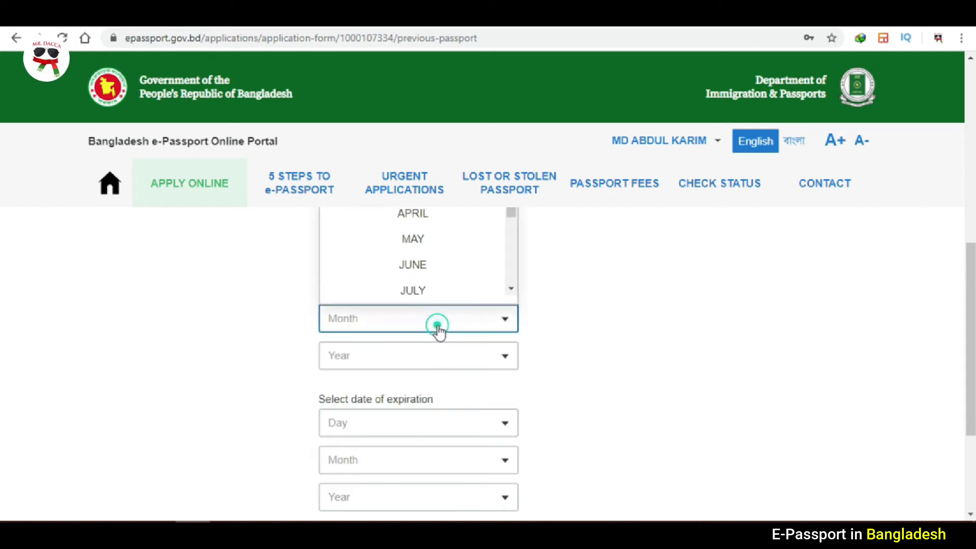
click(421, 267)
click(423, 362)
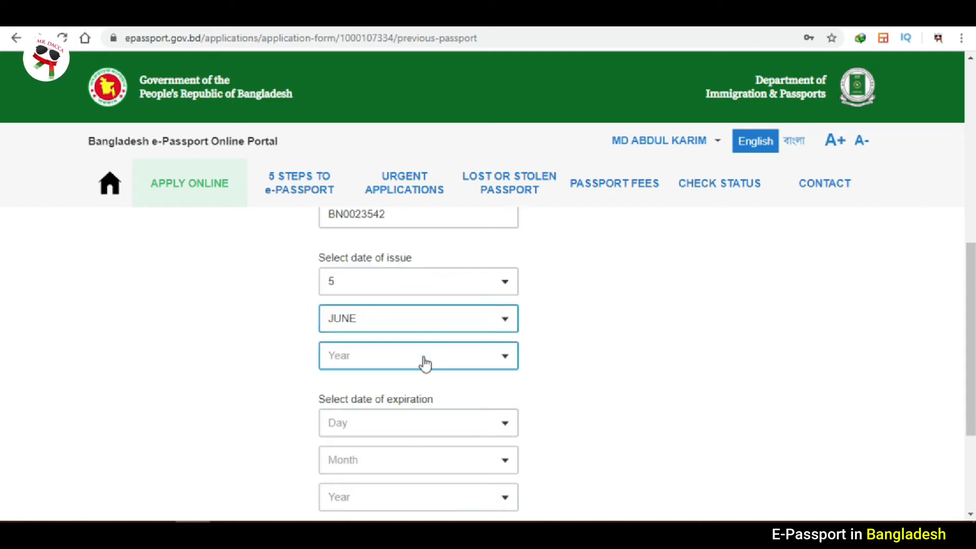
click(428, 303)
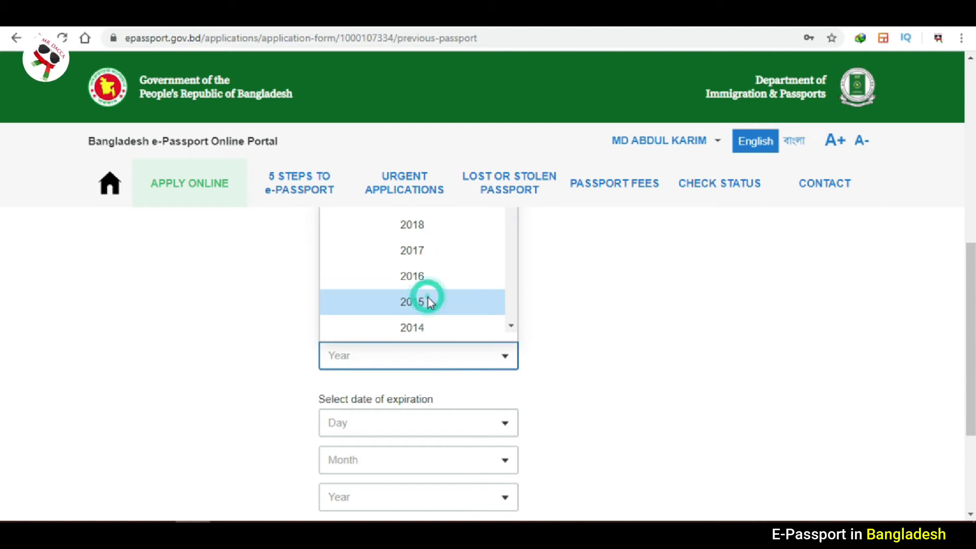
Set the expiry date to 4 JUNE 2020 and save the previous passport details.
scroll(3, 384, down, 1)
scroll(3, 384, down, 1)
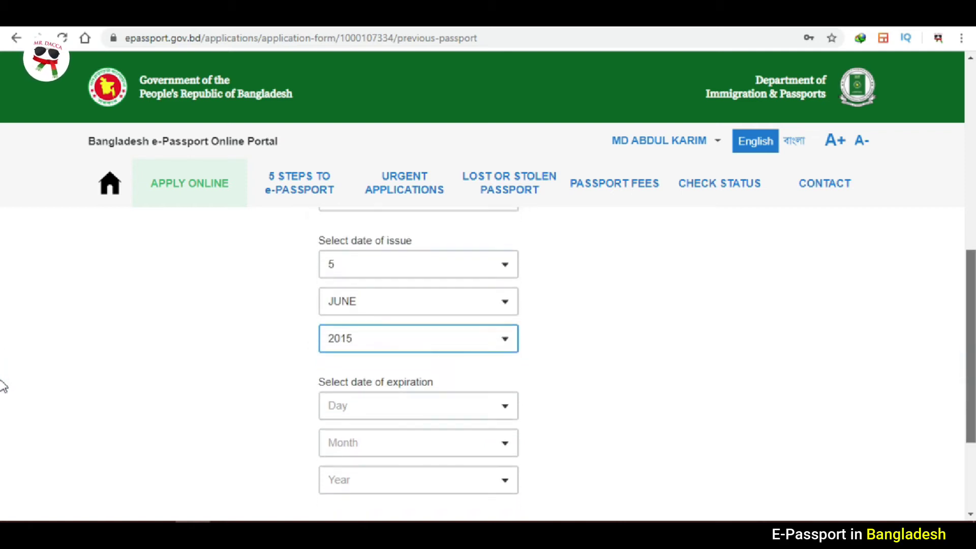
click(482, 405)
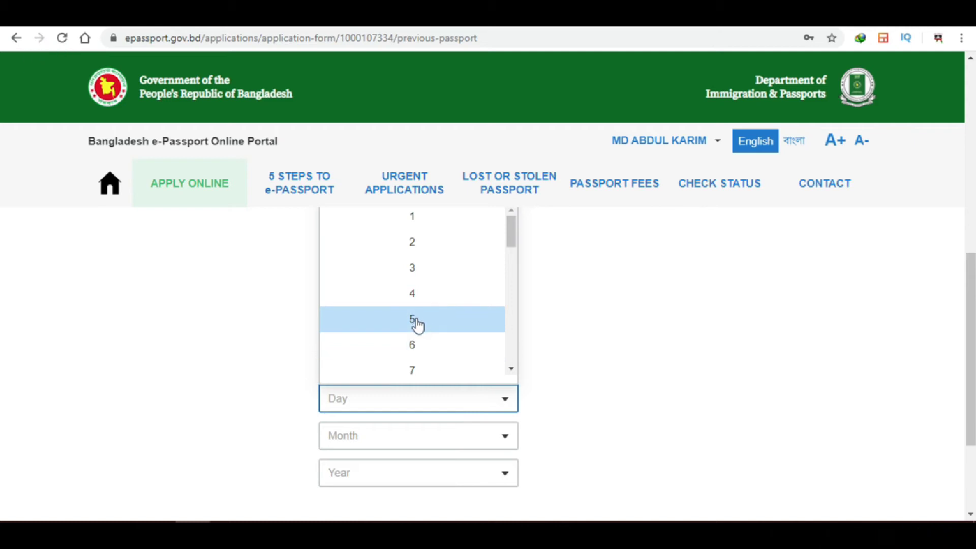
click(412, 294)
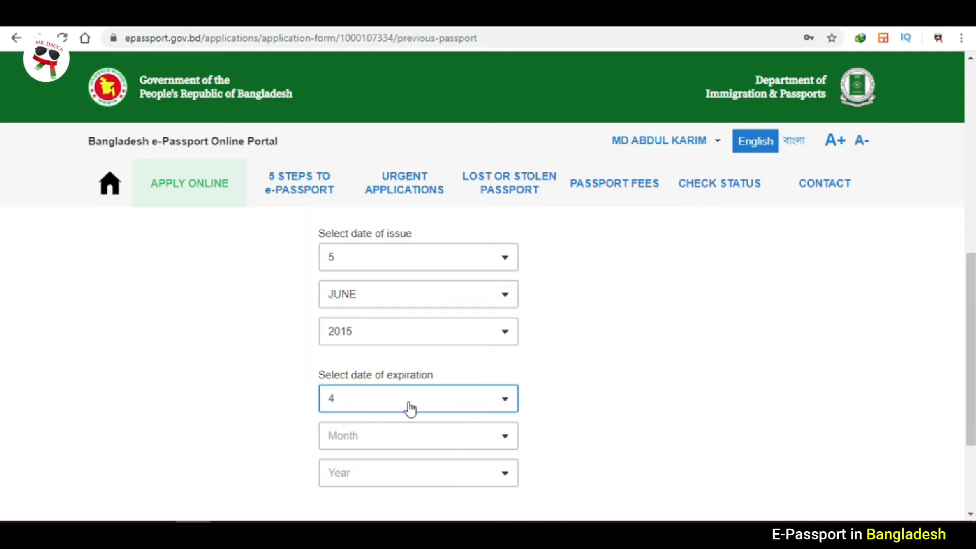
click(412, 435)
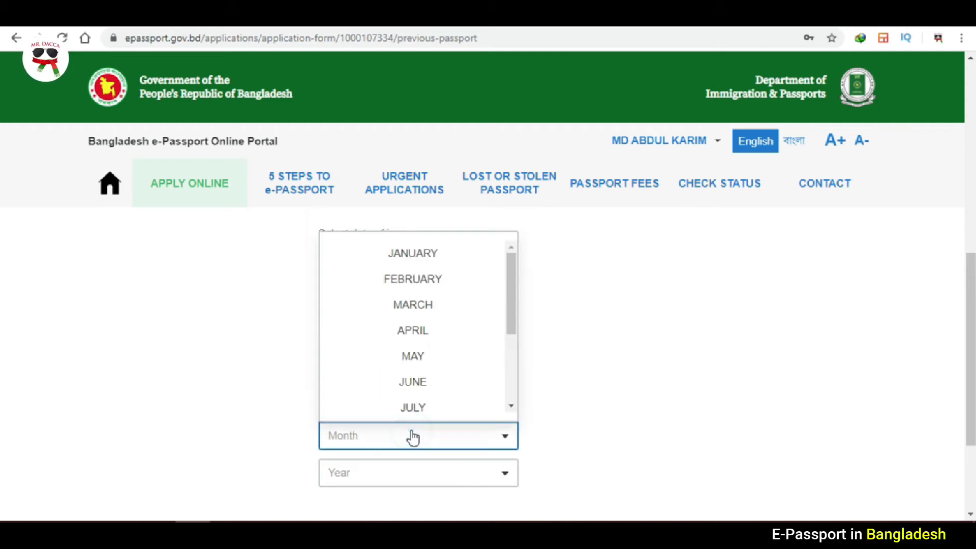
click(418, 389)
click(414, 485)
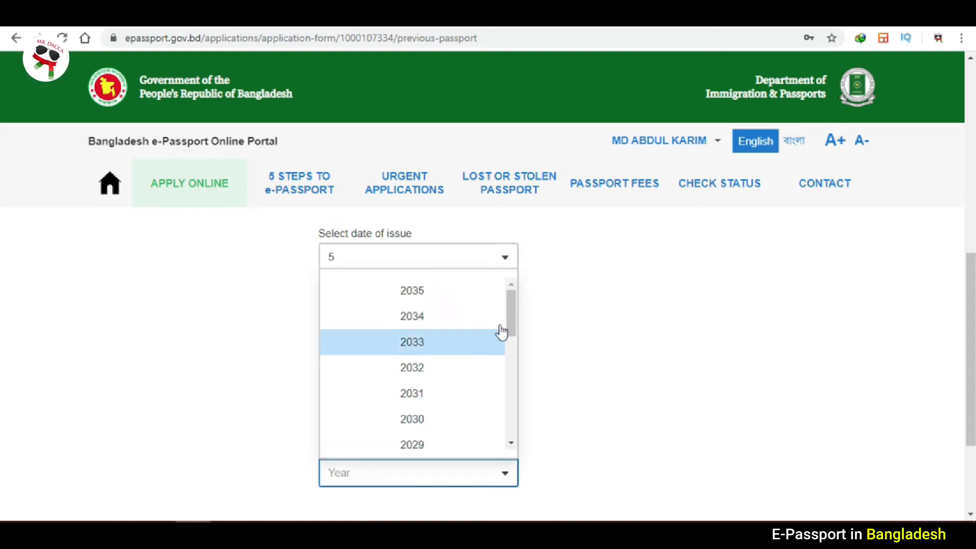
drag(511, 320, 513, 401)
click(371, 374)
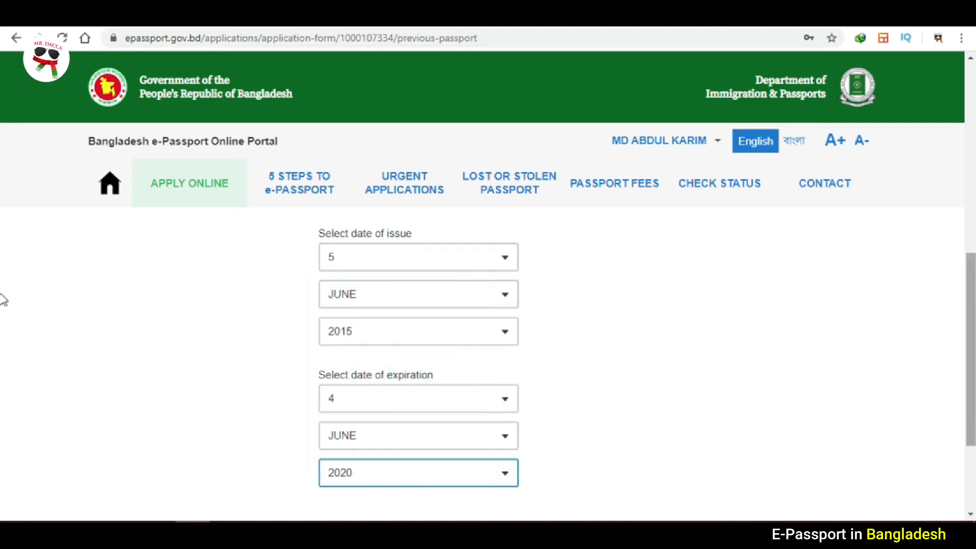
scroll(5, 345, down, 3)
click(399, 399)
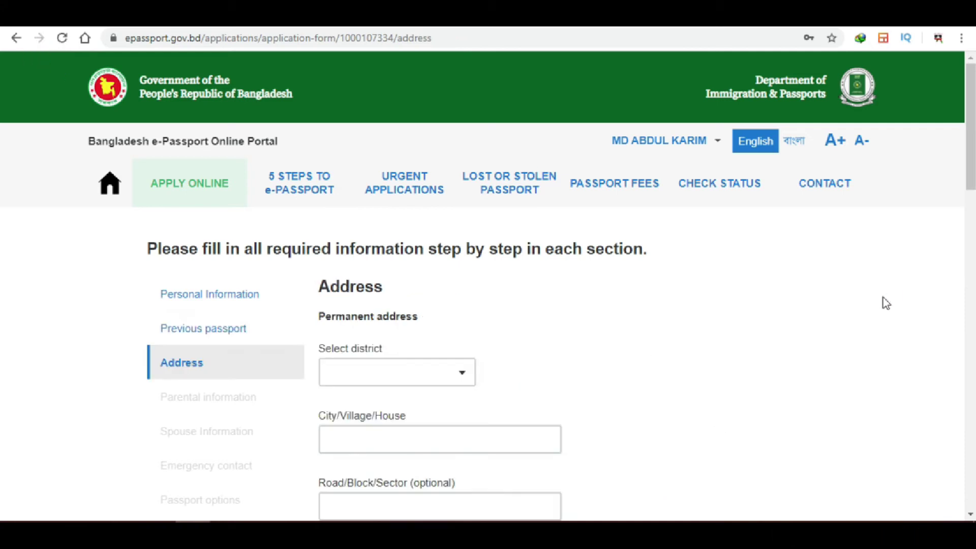
Search the district list for 'dhaka' and pick DHAKA for the permanent address.
scroll(3, 173, down, 2)
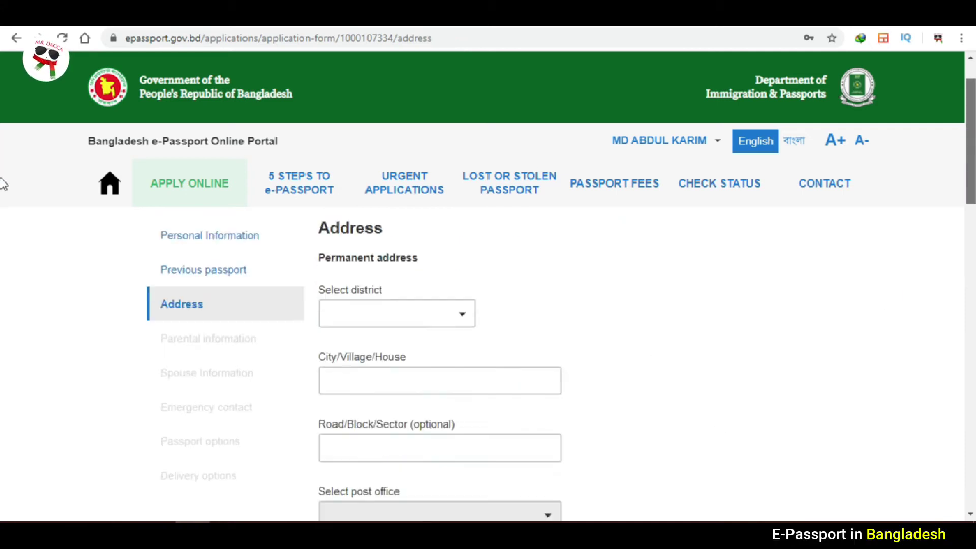
click(457, 283)
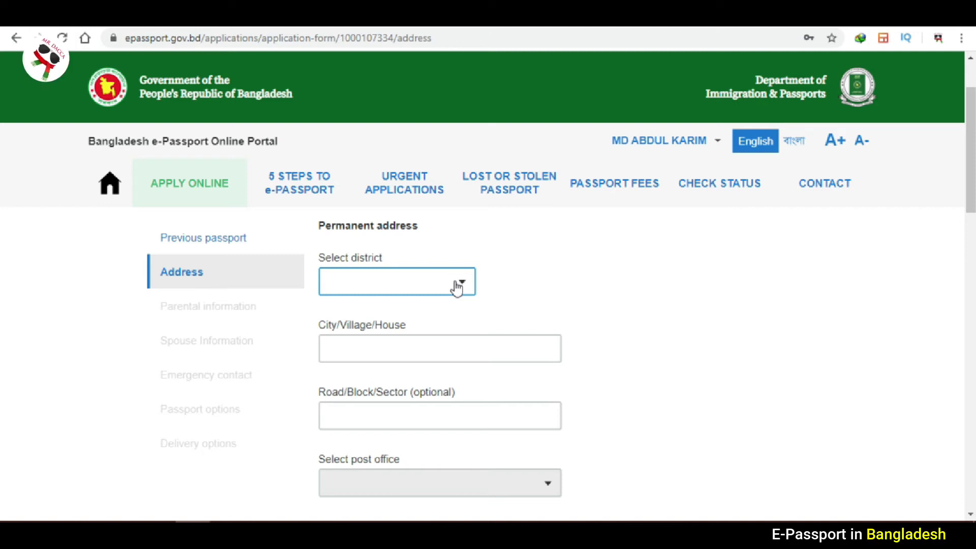
click(793, 270)
scroll(3, 142, up, 2)
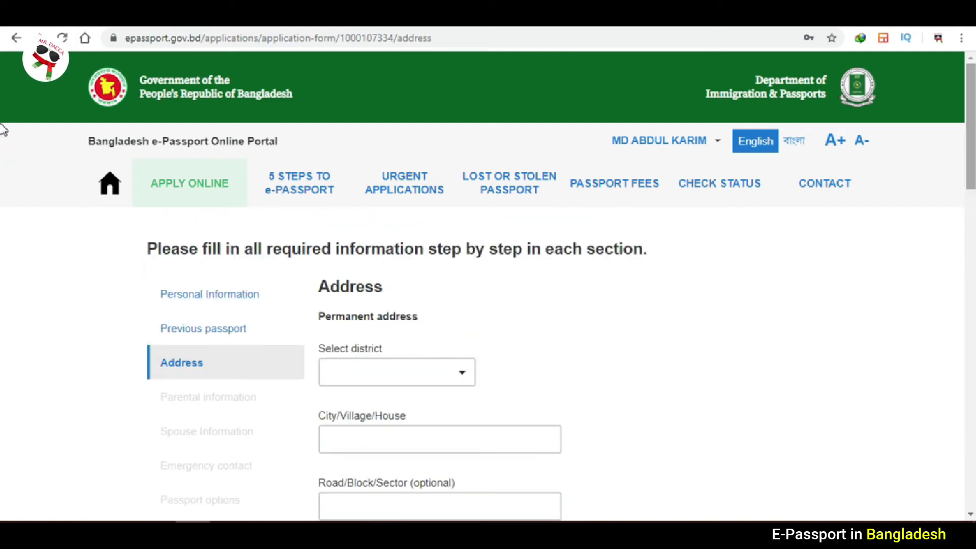
scroll(3, 132, down, 2)
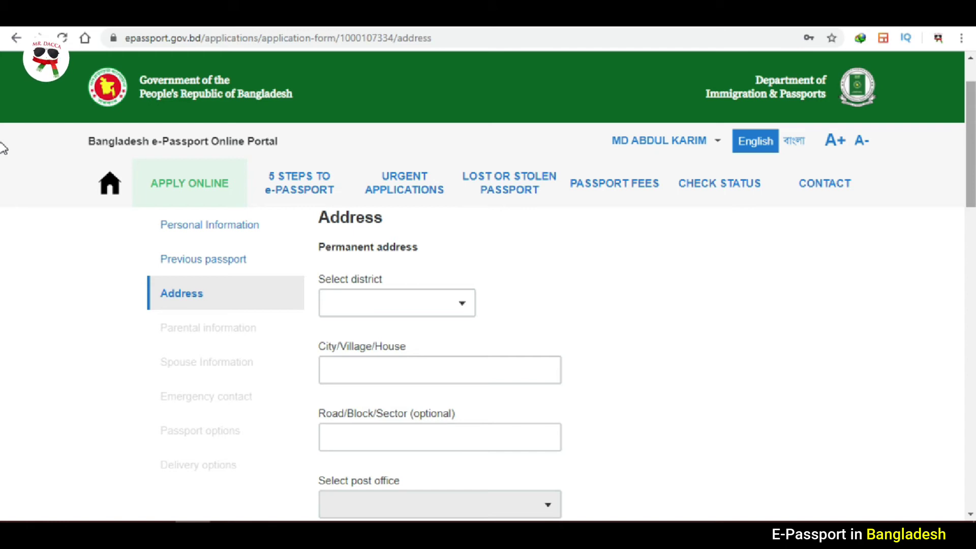
scroll(588, 258, up, 1)
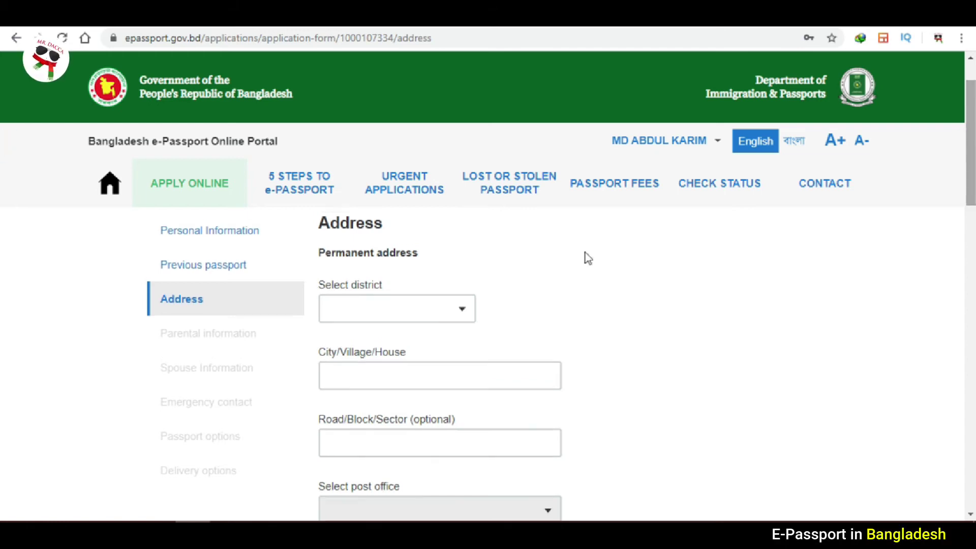
click(454, 309)
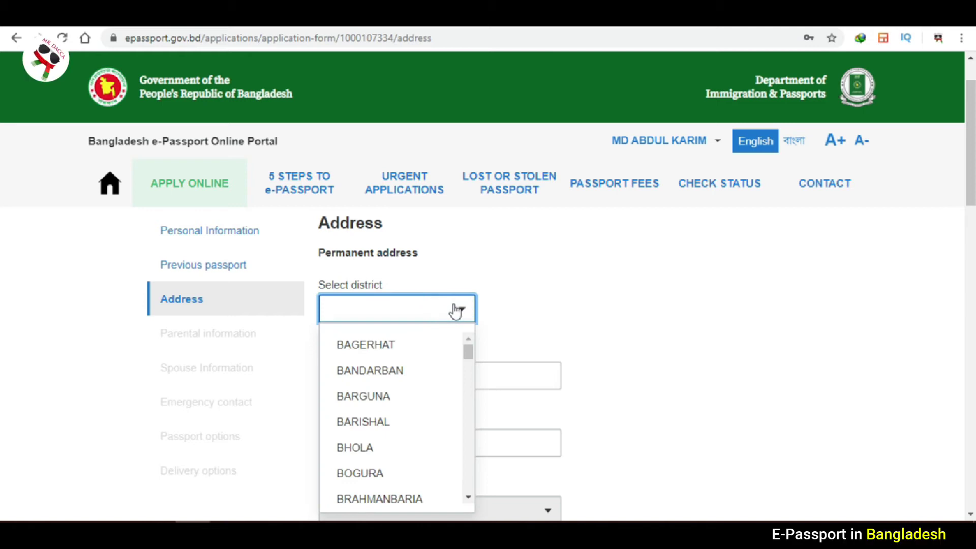
text(dhaka)
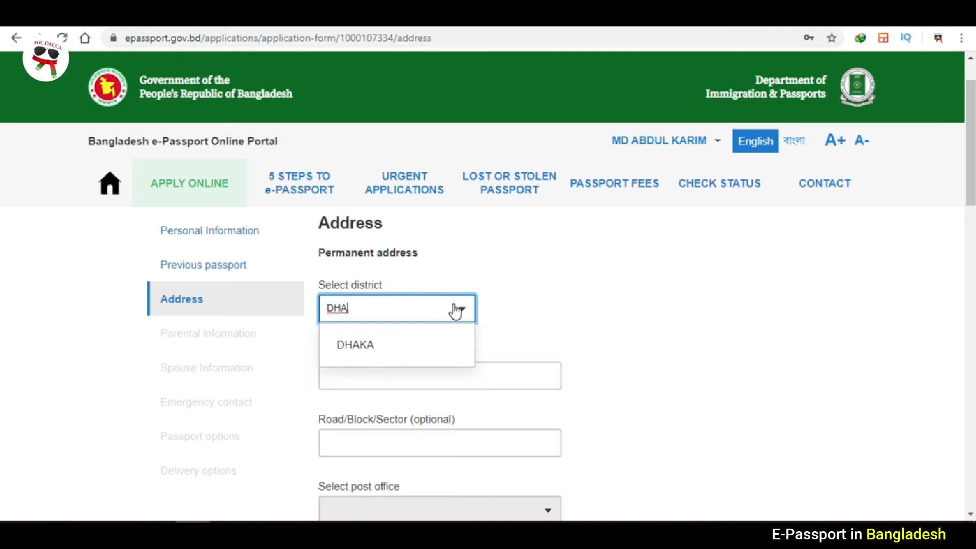
click(409, 338)
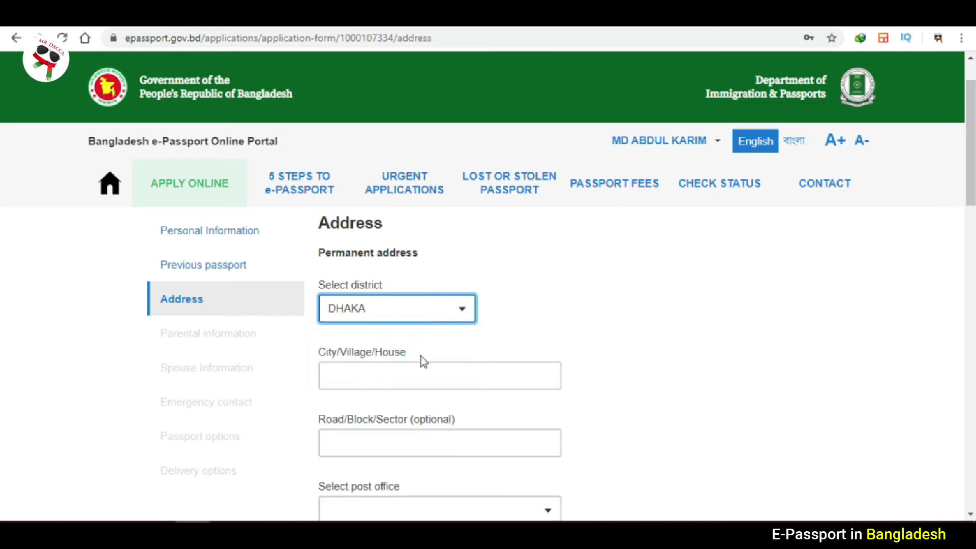
click(429, 375)
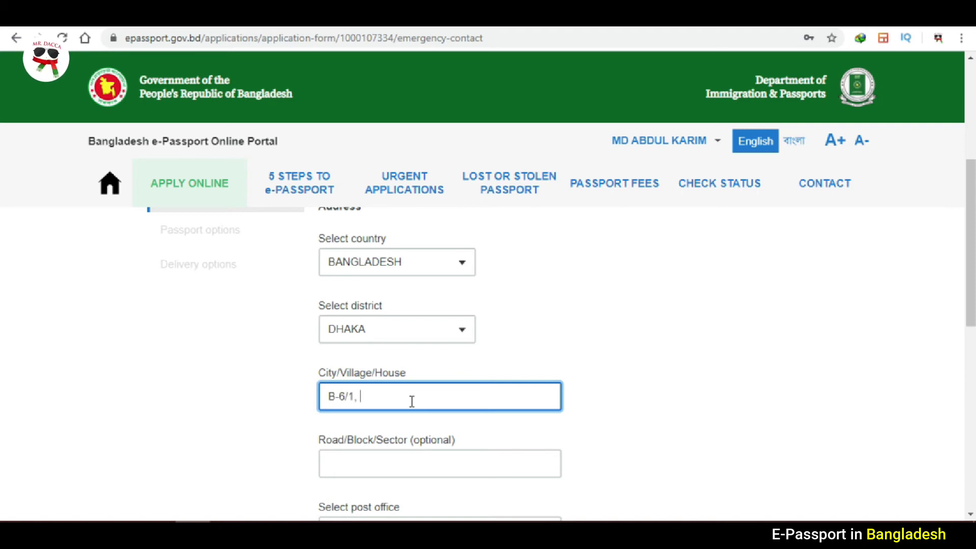
Enter the city/village, with post office SAVAR - 1340 and police station SAVAR.
text(BAKTA)
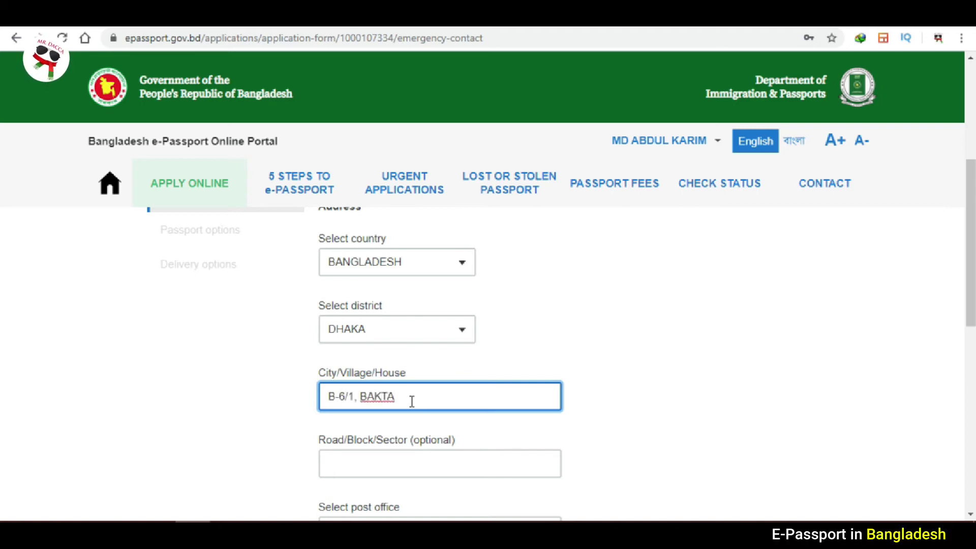
text(RPUR)
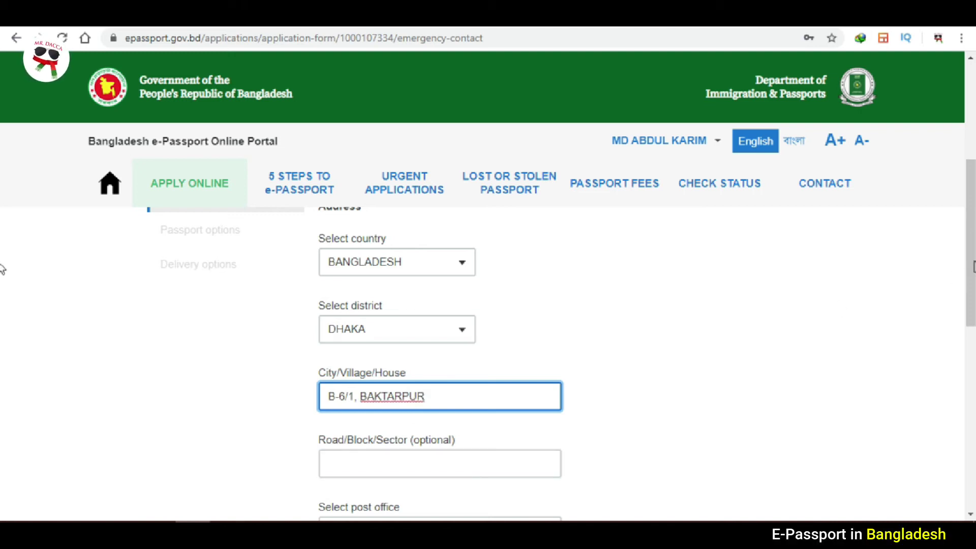
scroll(2, 316, down, 4)
click(548, 341)
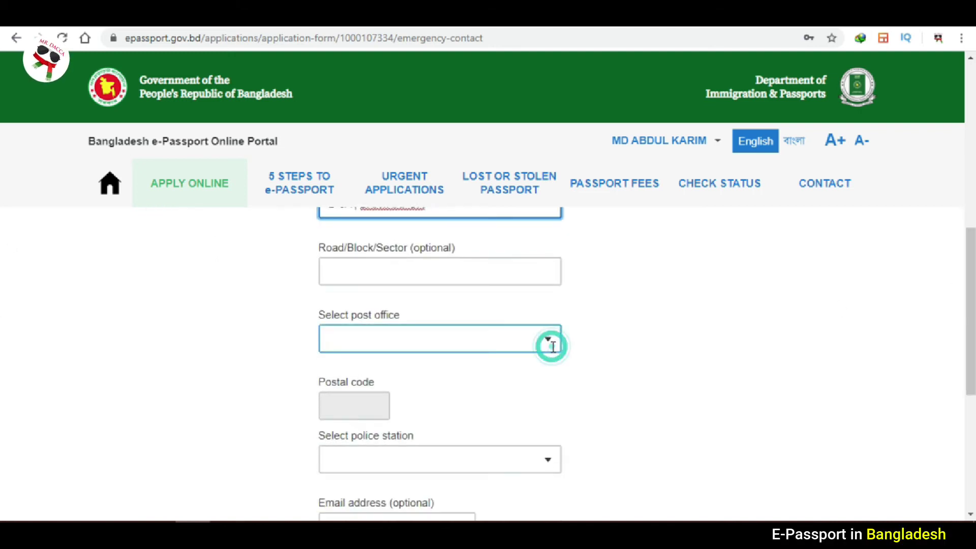
text(SAVAR)
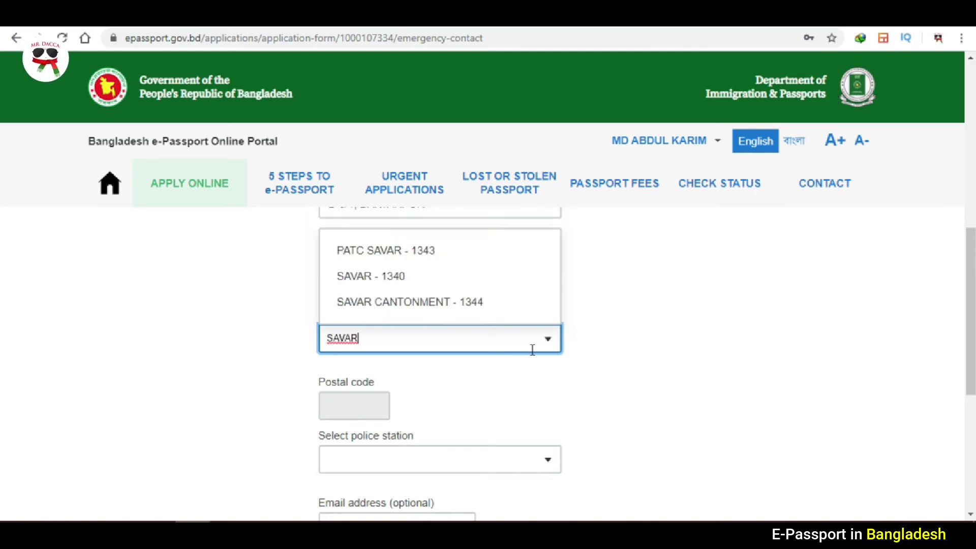
click(401, 276)
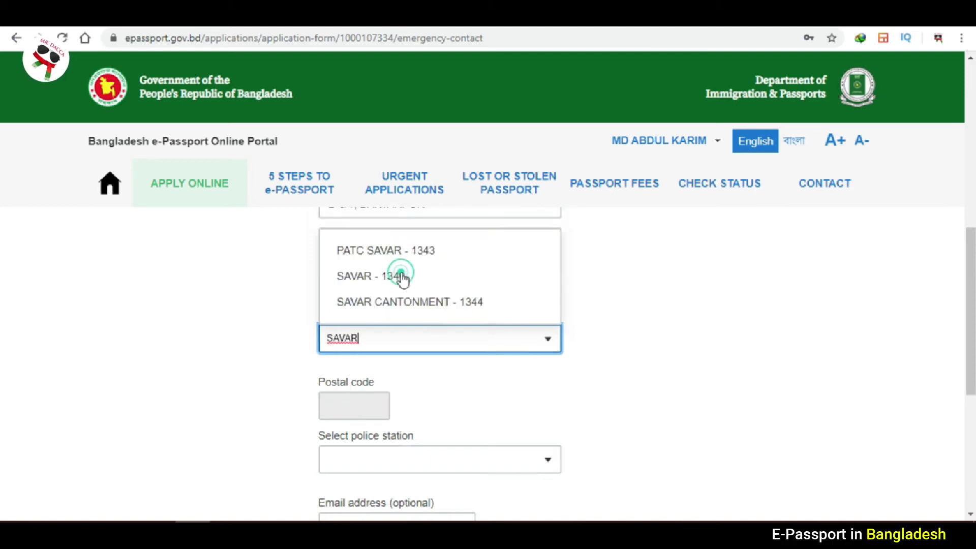
click(383, 457)
text(SAVAR)
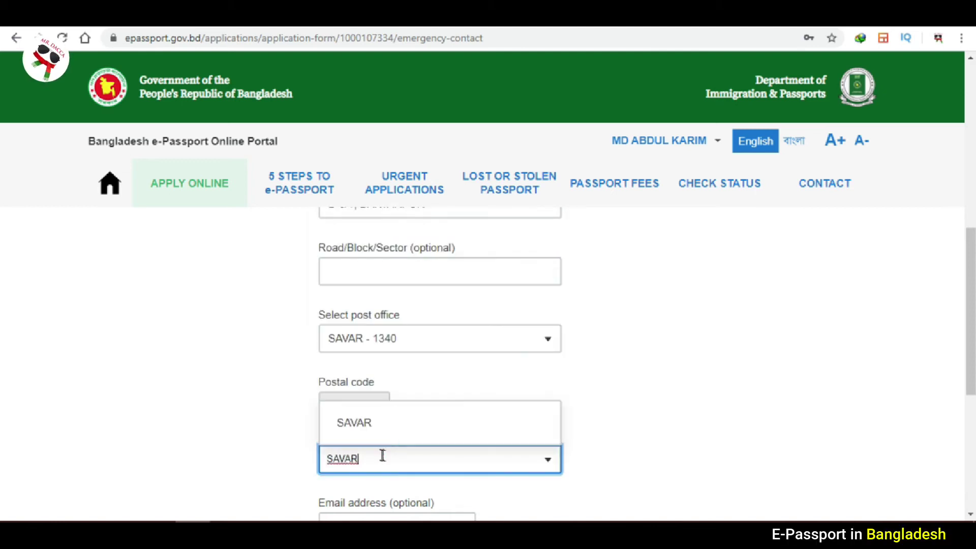
click(353, 424)
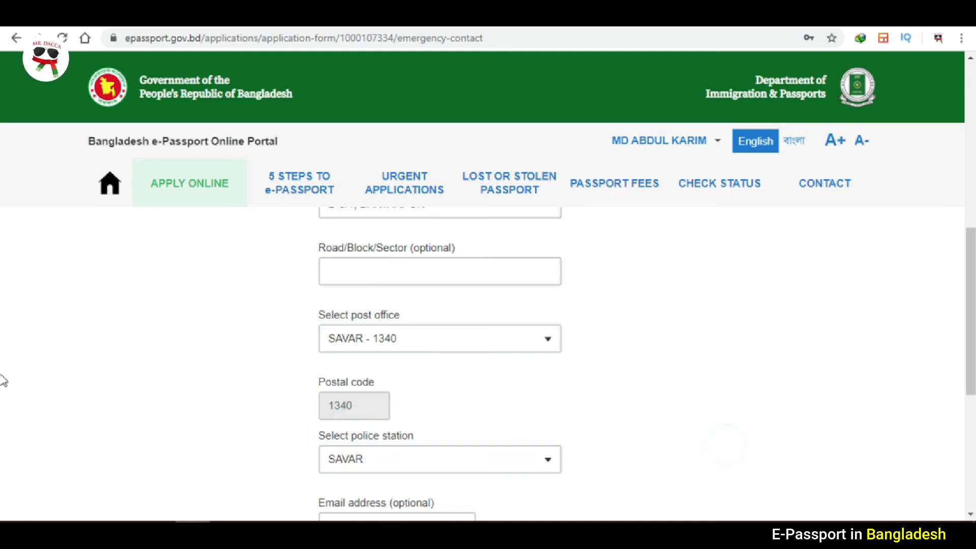
Leave the email blank, enter the contact phone number, and save the emergency contact.
scroll(2, 366, down, 4)
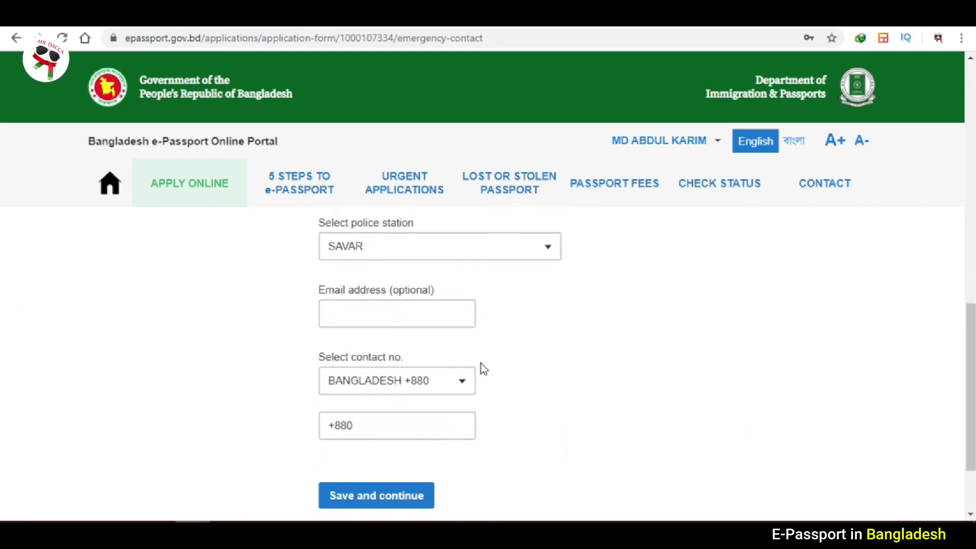
click(373, 301)
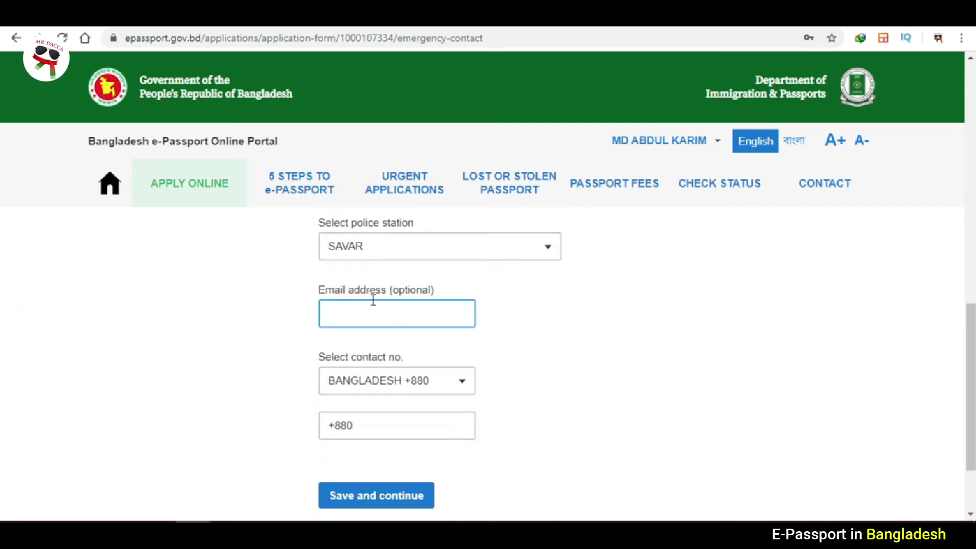
click(436, 298)
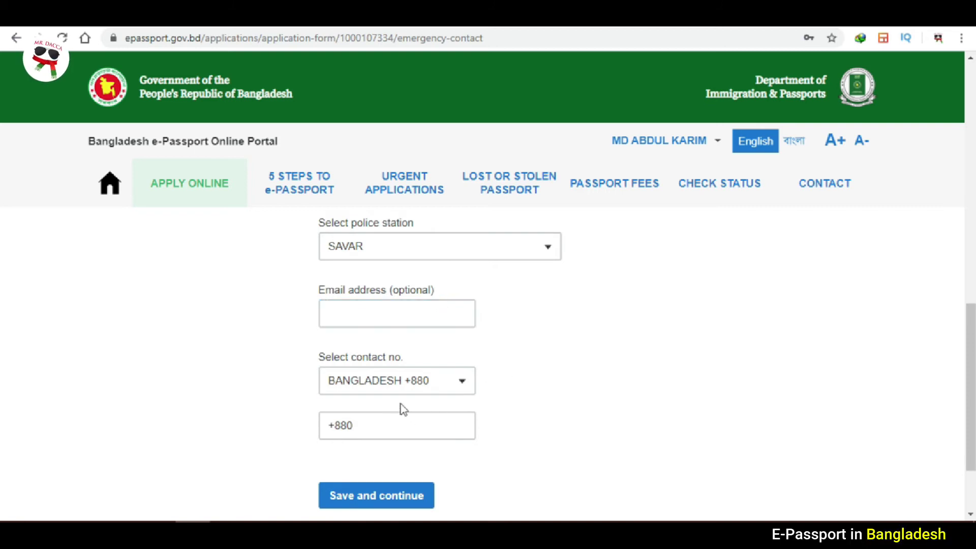
click(403, 425)
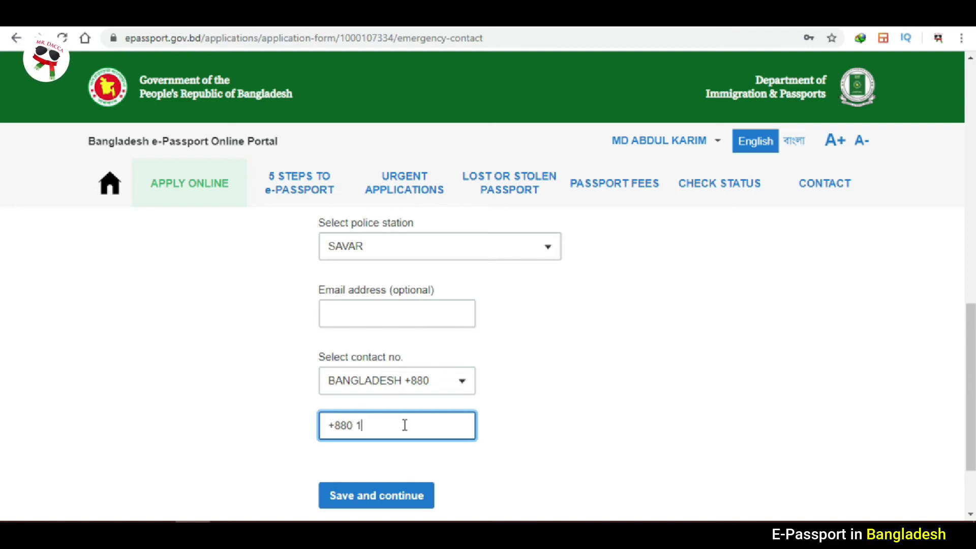
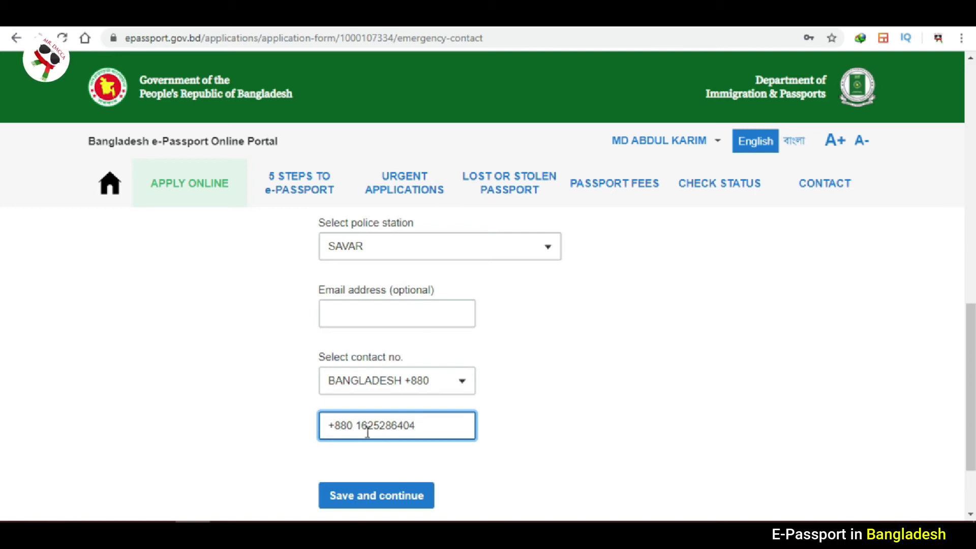
click(413, 497)
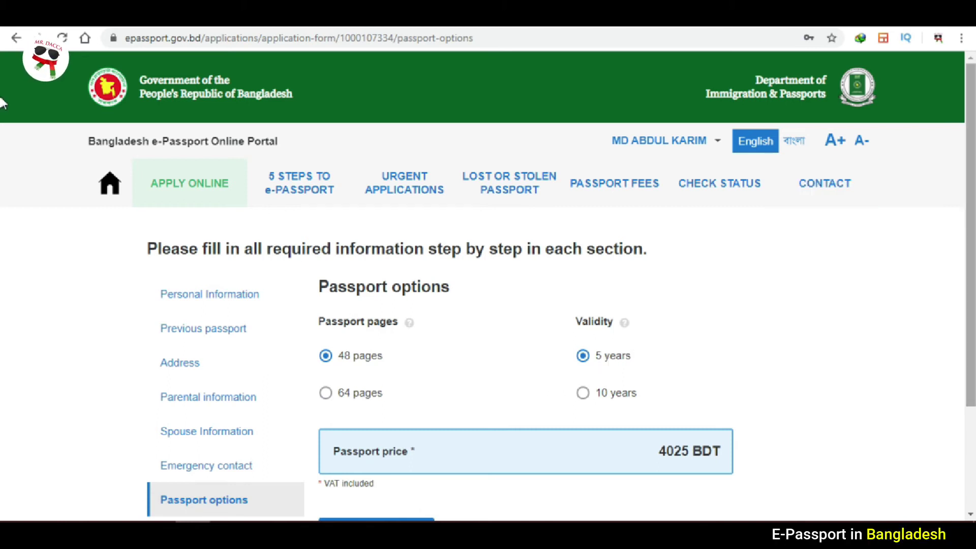
Compare passport prices for 48 versus 64 pages and 10-year validity.
scroll(2, 122, down, 1)
scroll(2, 123, down, 1)
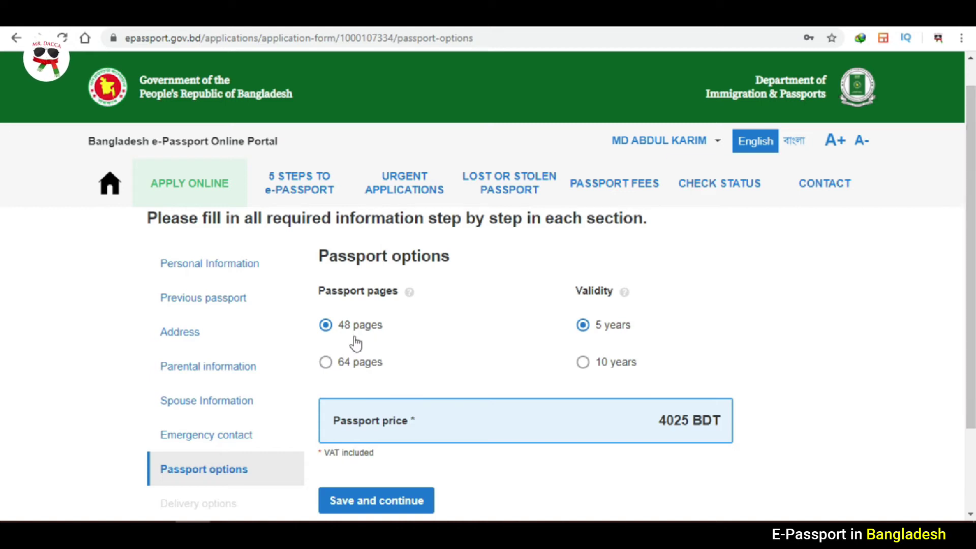
click(350, 376)
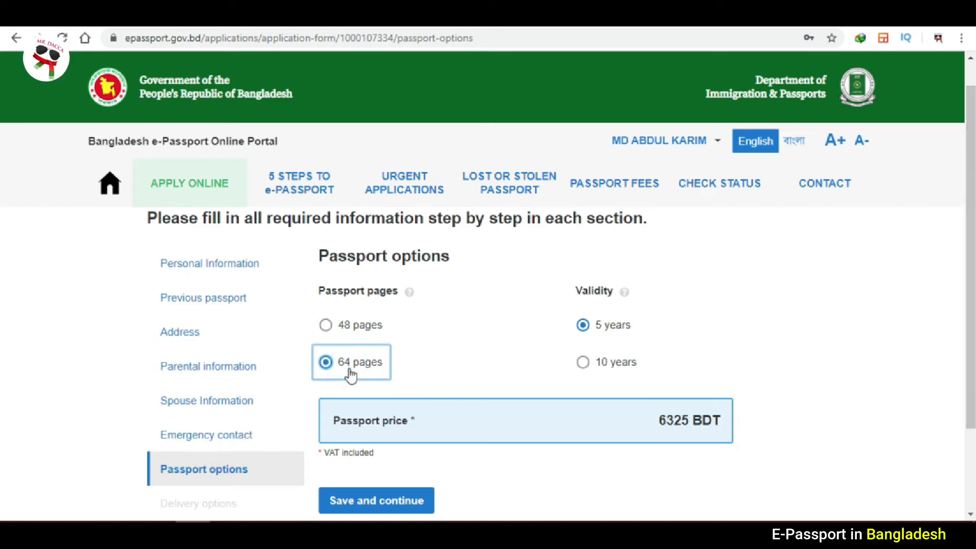
click(592, 365)
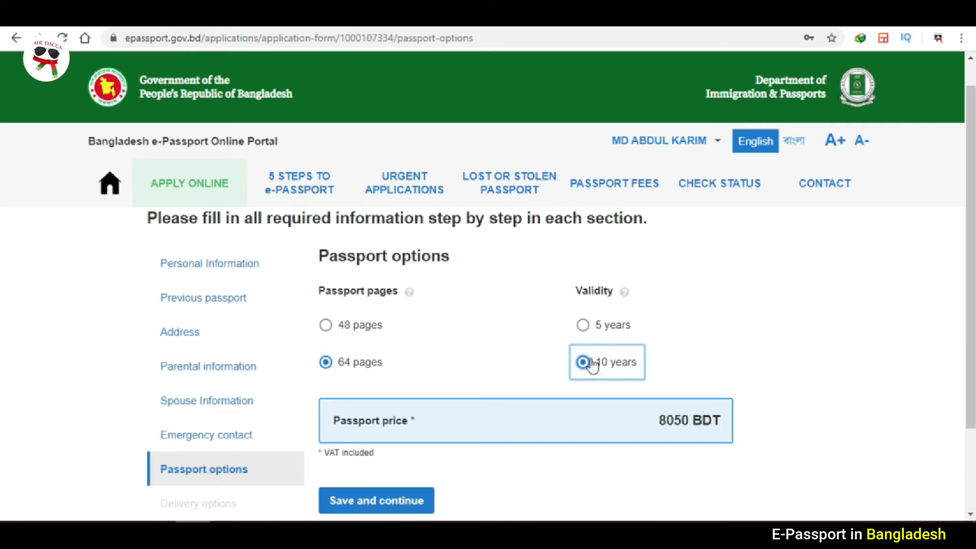
click(342, 331)
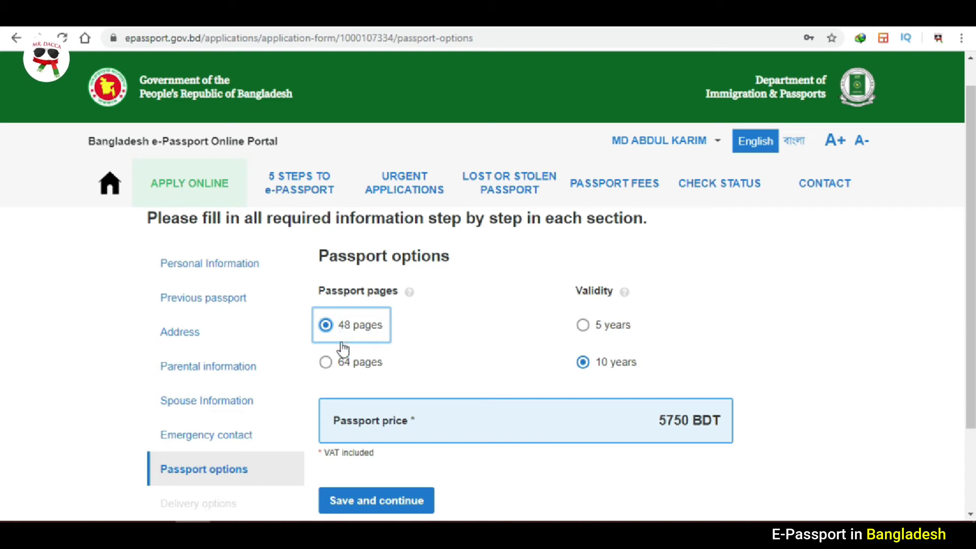
click(343, 364)
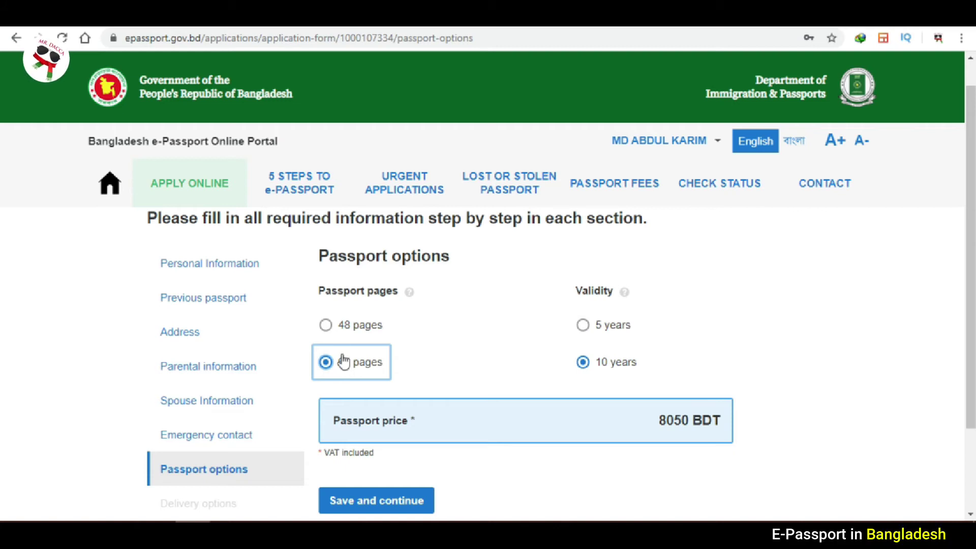
click(327, 326)
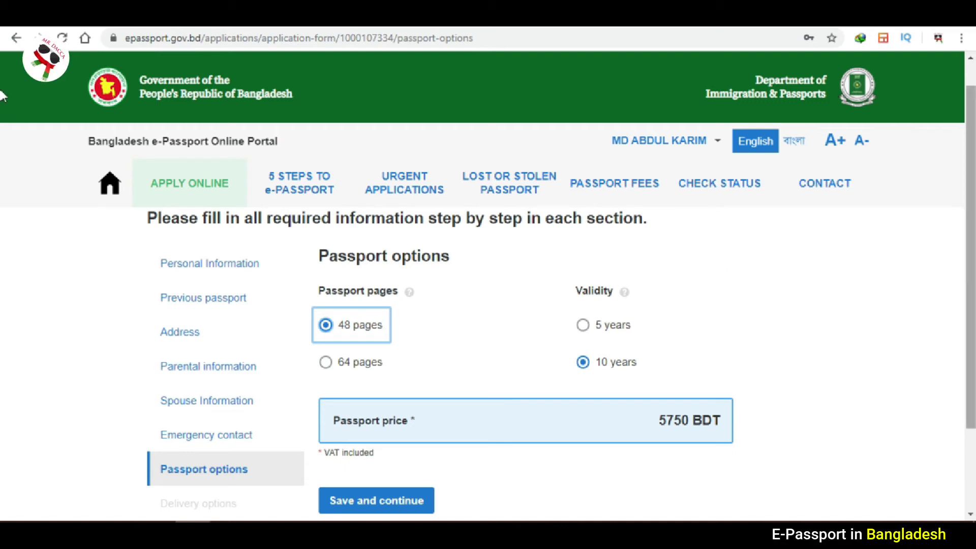
Settle on 48 pages with 10-year validity at 5750 BDT and save.
scroll(3, 122, down, 2)
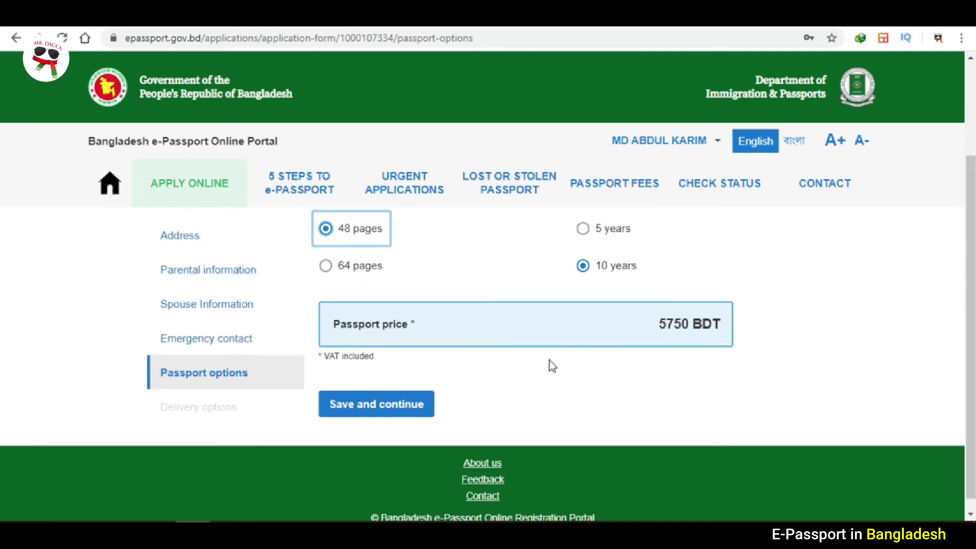
drag(656, 323, 718, 324)
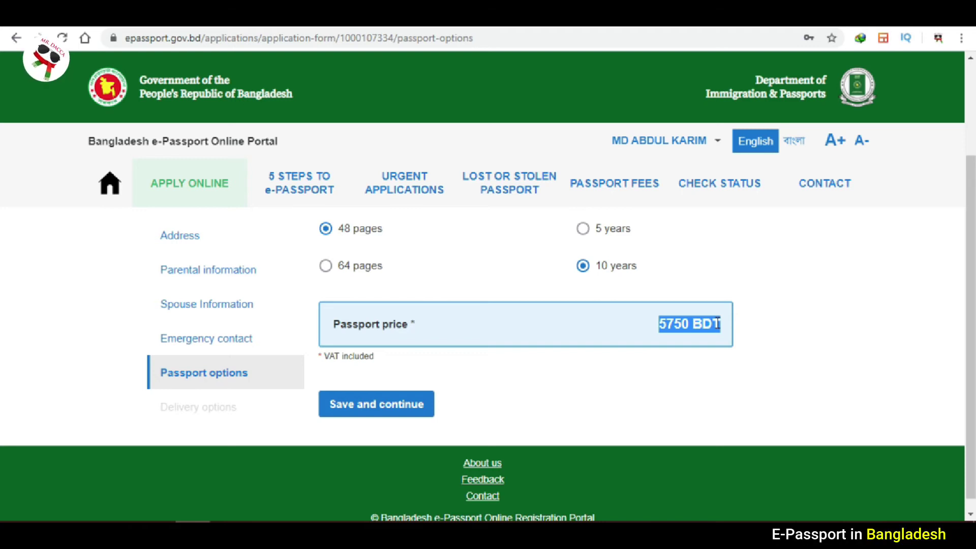
click(634, 358)
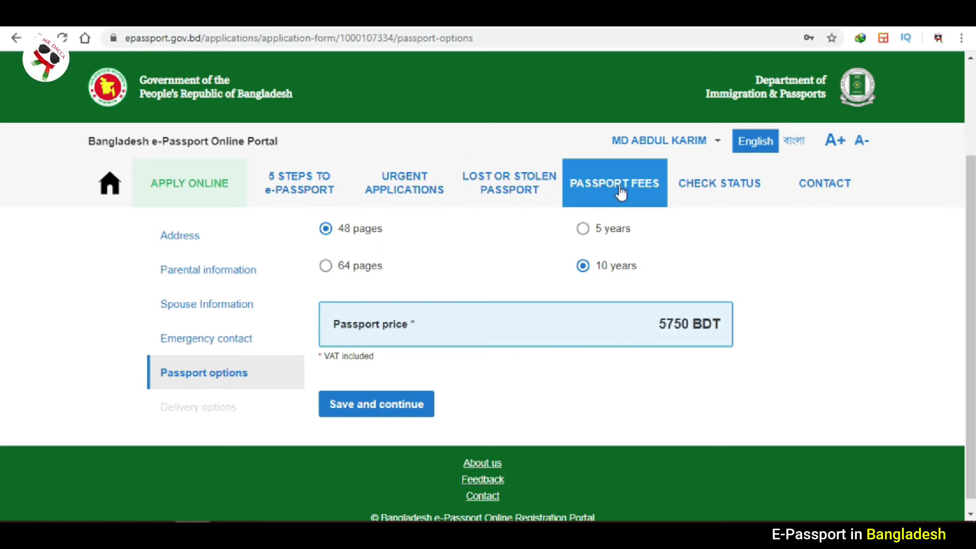
click(583, 231)
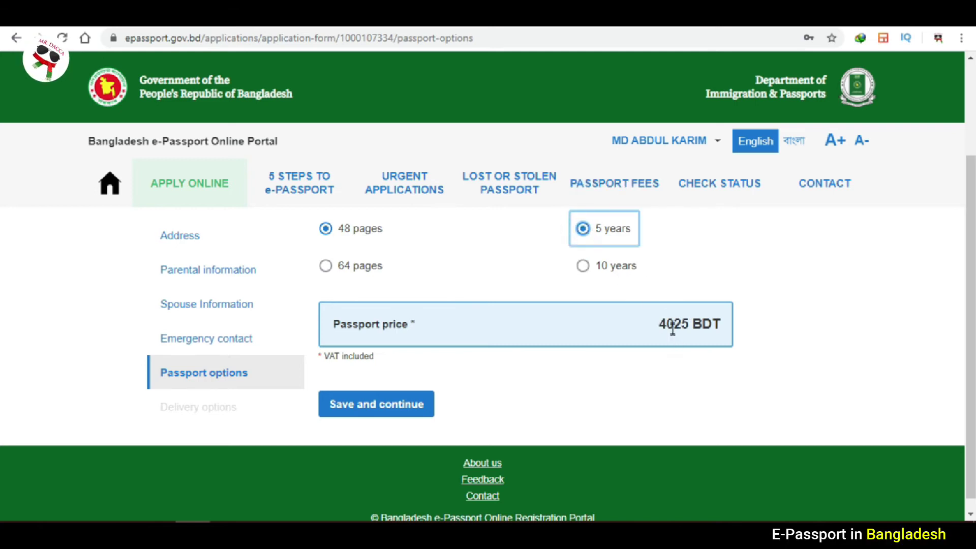
click(325, 268)
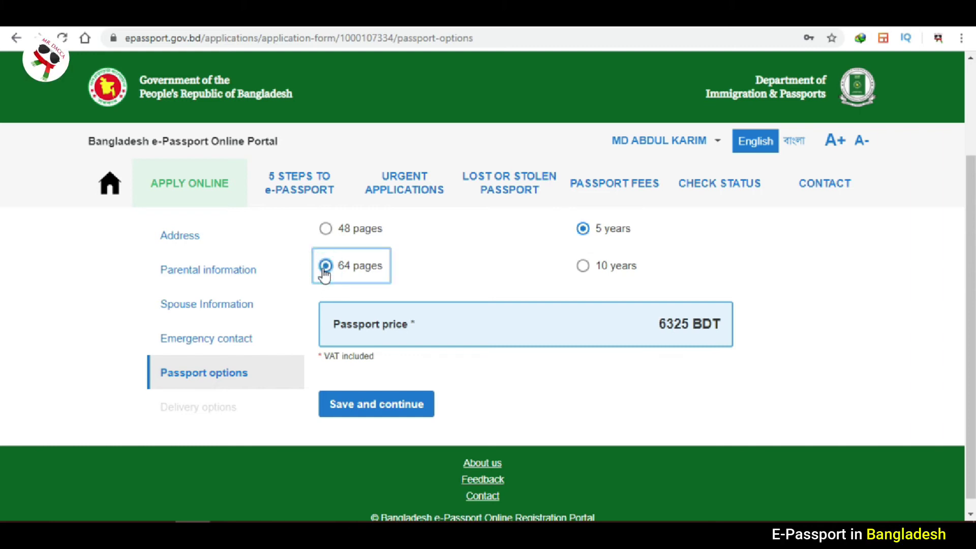
click(329, 232)
click(582, 269)
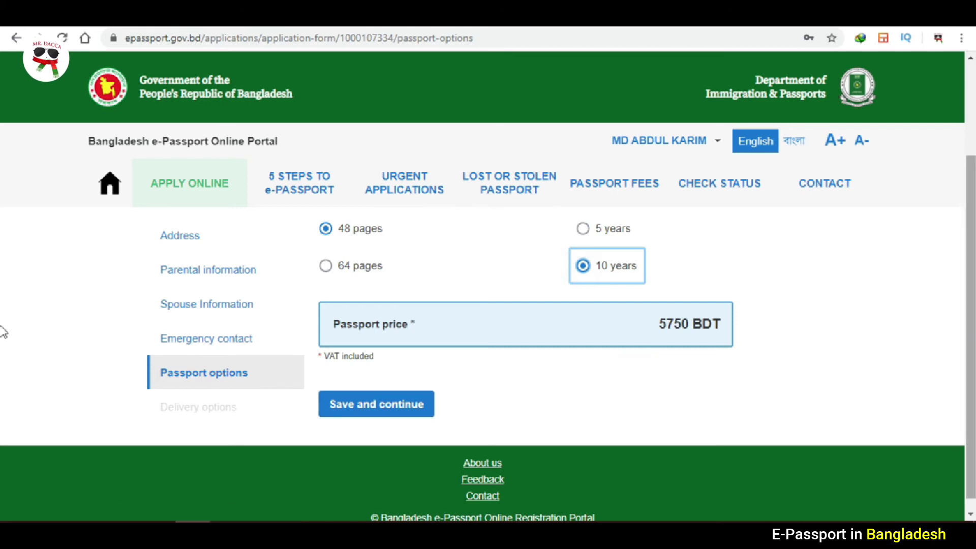
click(361, 413)
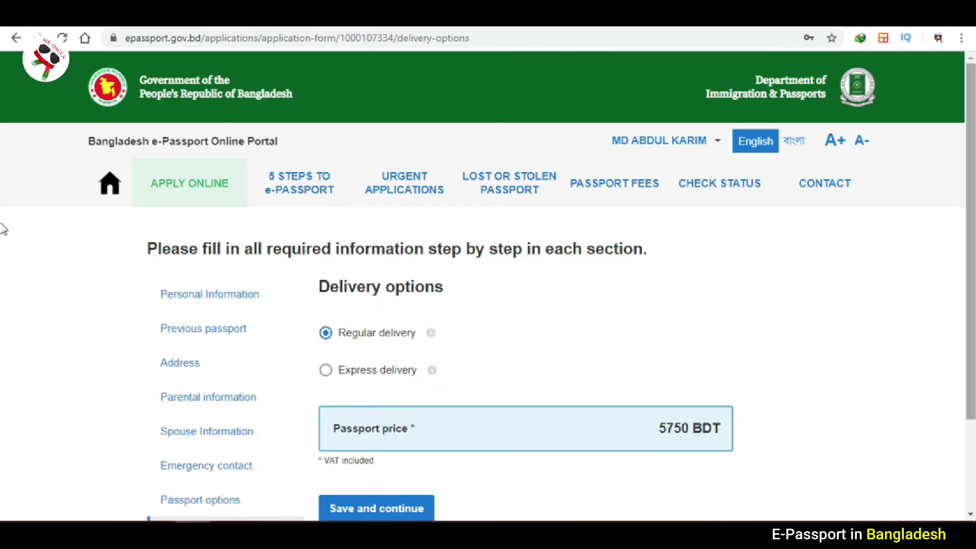
Keep Regular delivery and save to reach the application overview page.
drag(972, 221, 972, 243)
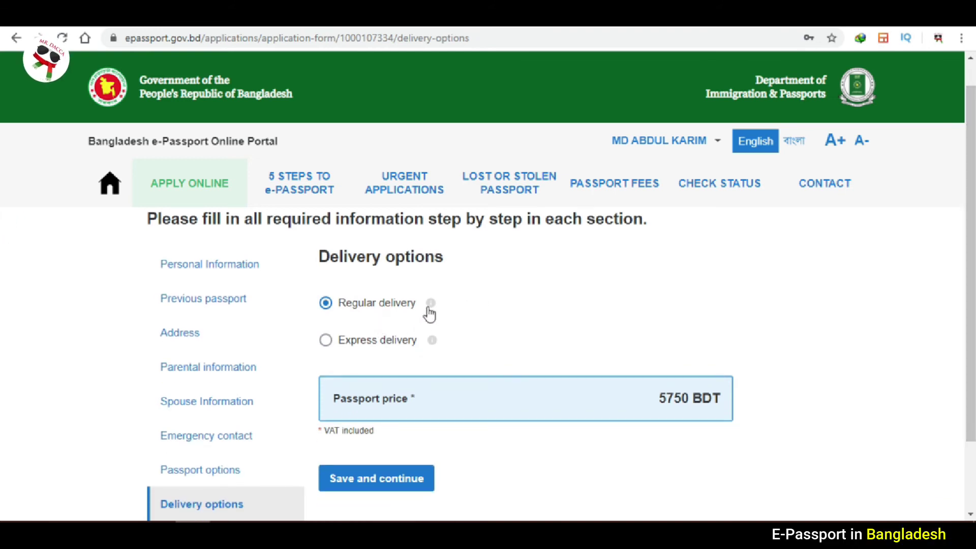
mouse_move(431, 309)
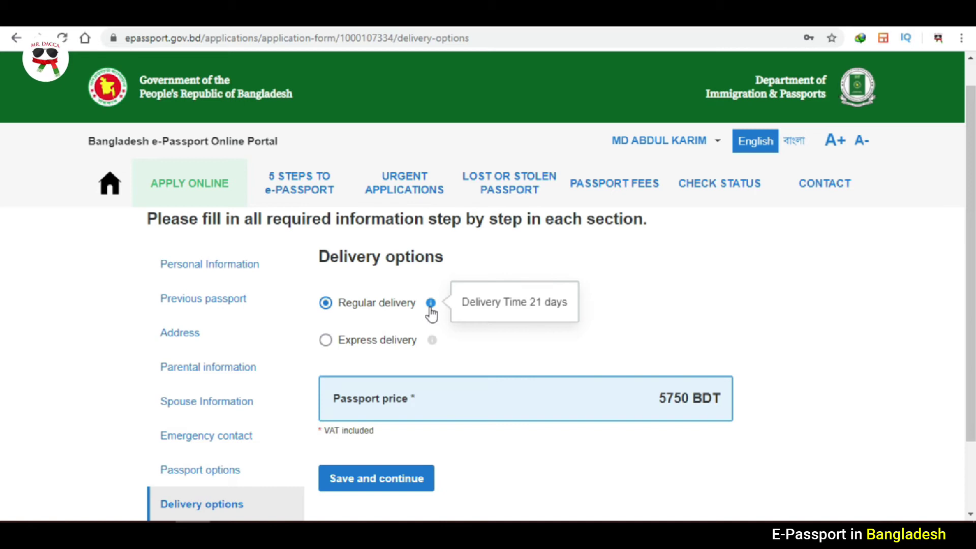
mouse_move(431, 343)
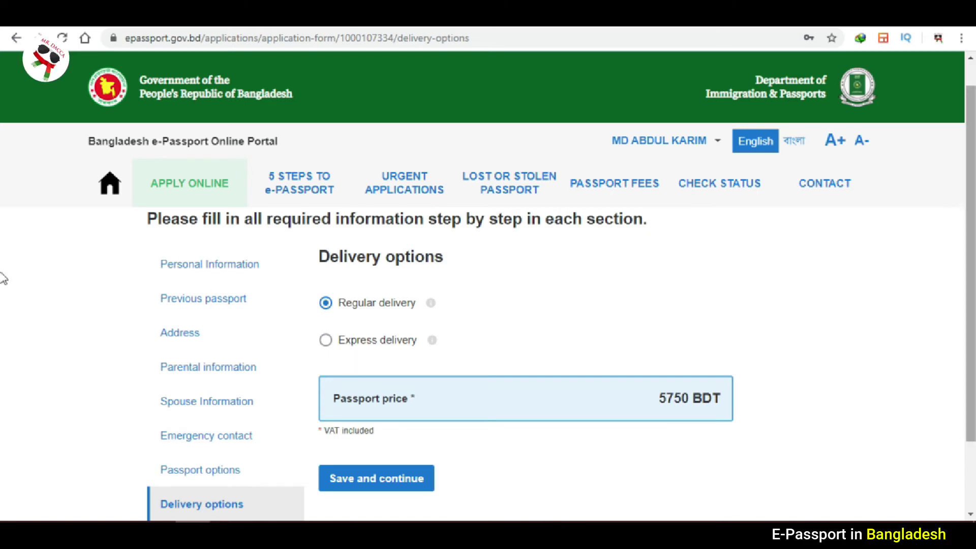
scroll(2, 264, down, 2)
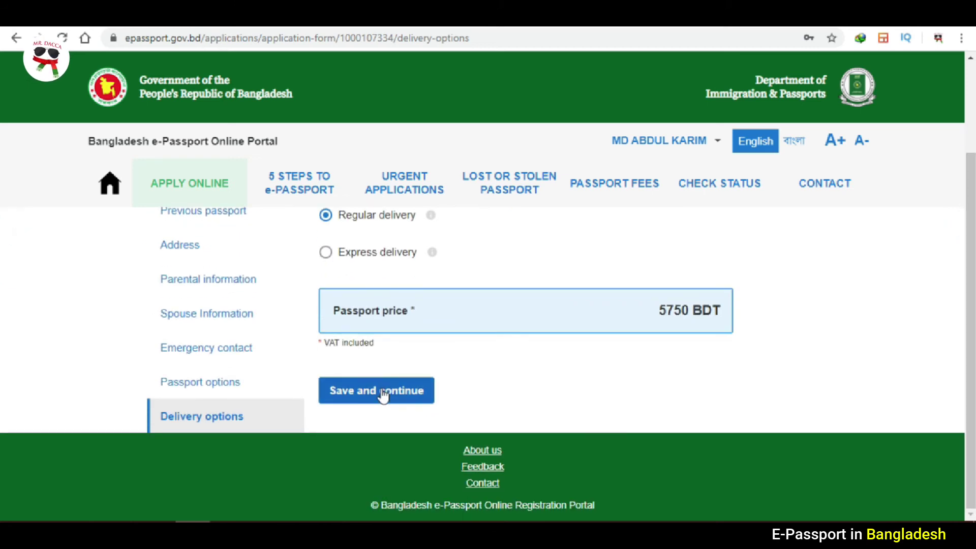
click(384, 395)
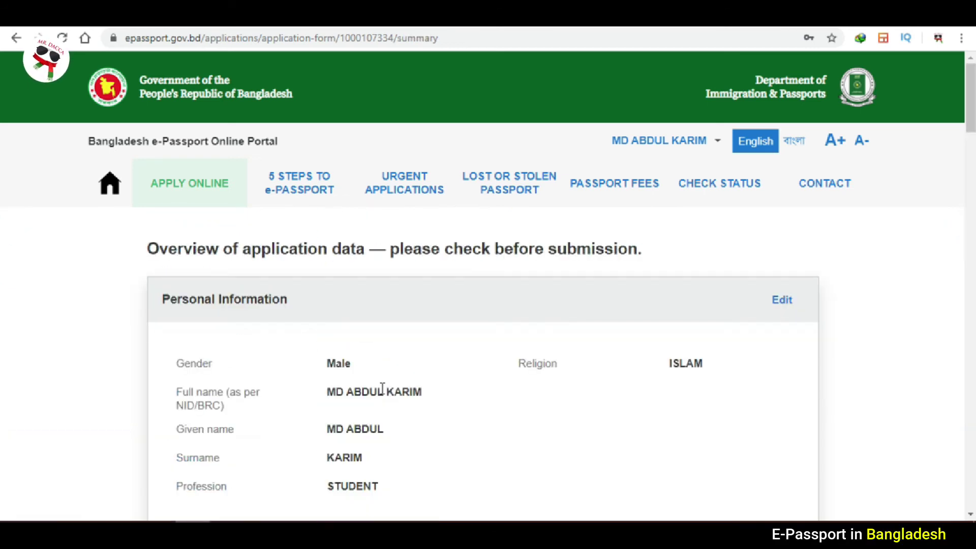
Review every section of the application summary, then request to confirm and proceed to payment.
scroll(3, 127, down, 2)
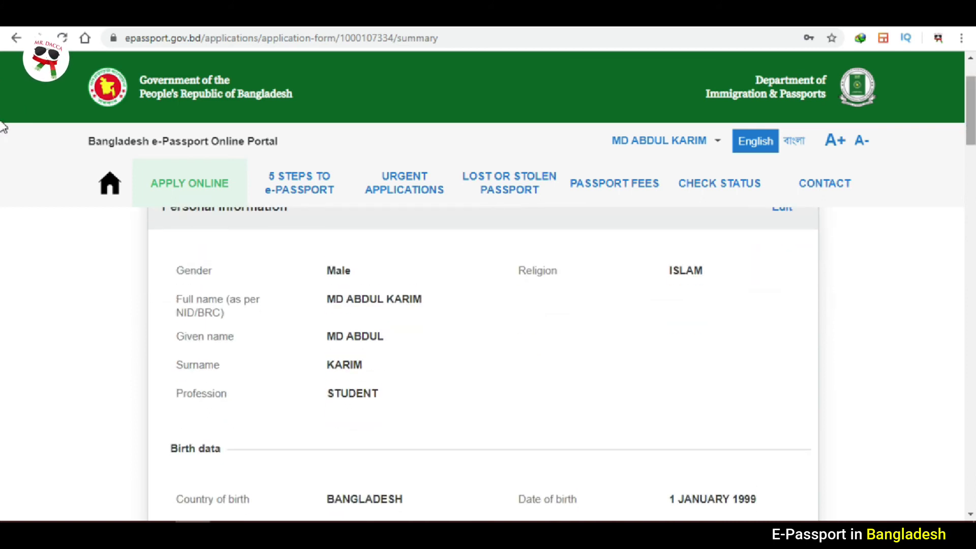
scroll(2, 127, up, 2)
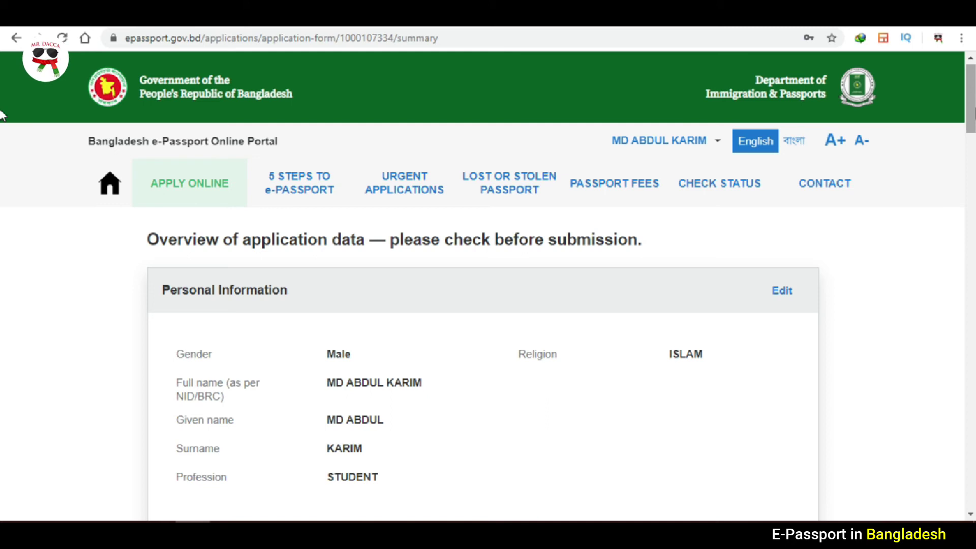
scroll(2, 135, down, 6)
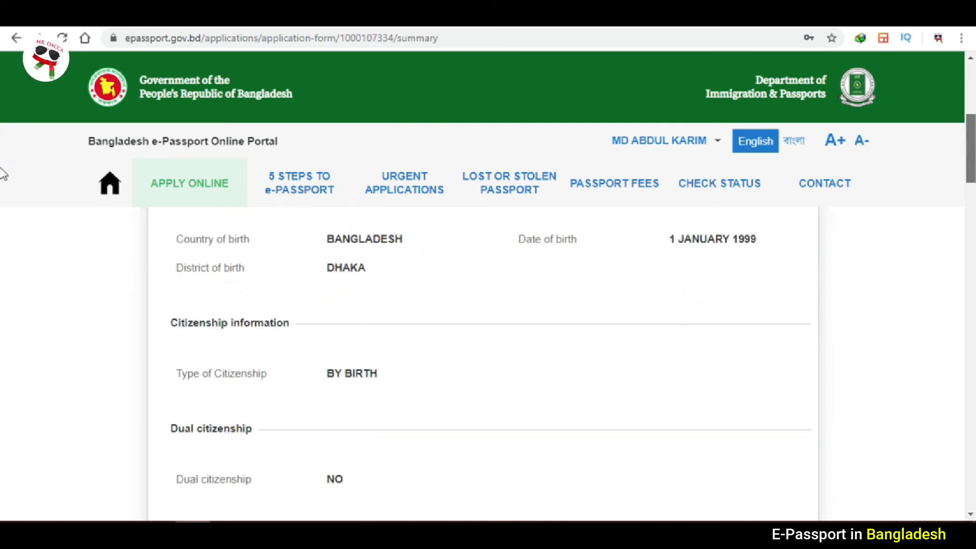
scroll(2, 174, down, 5)
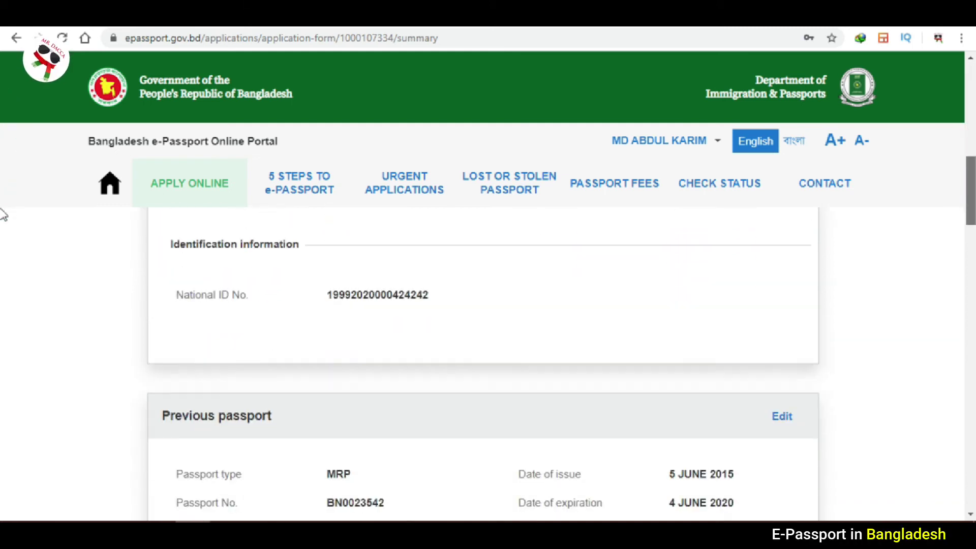
scroll(2, 215, down, 9)
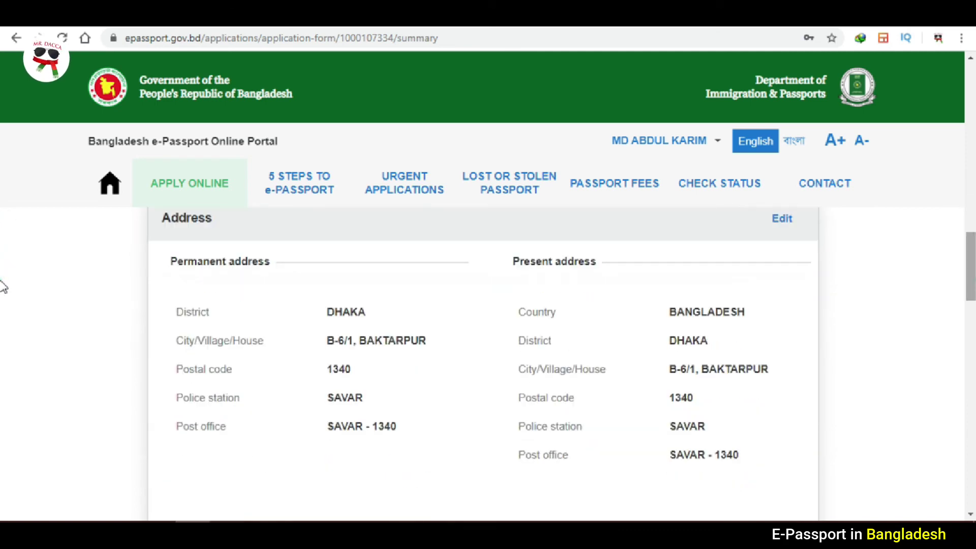
scroll(3, 288, down, 8)
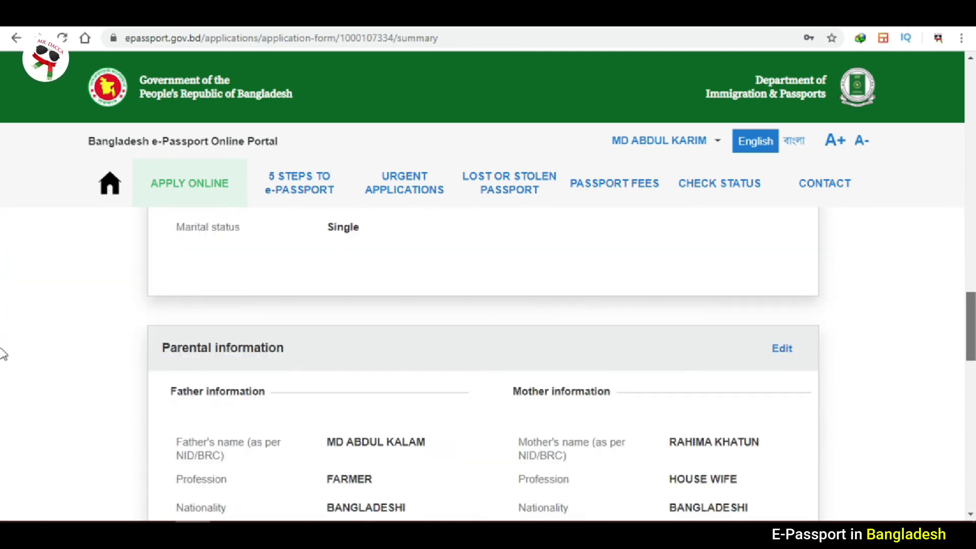
drag(974, 348, 970, 381)
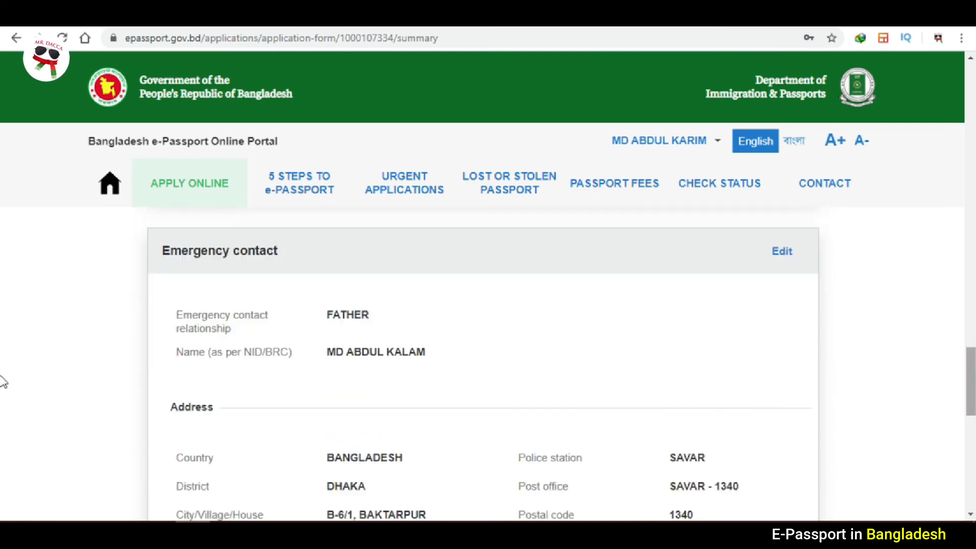
scroll(2, 381, down, 10)
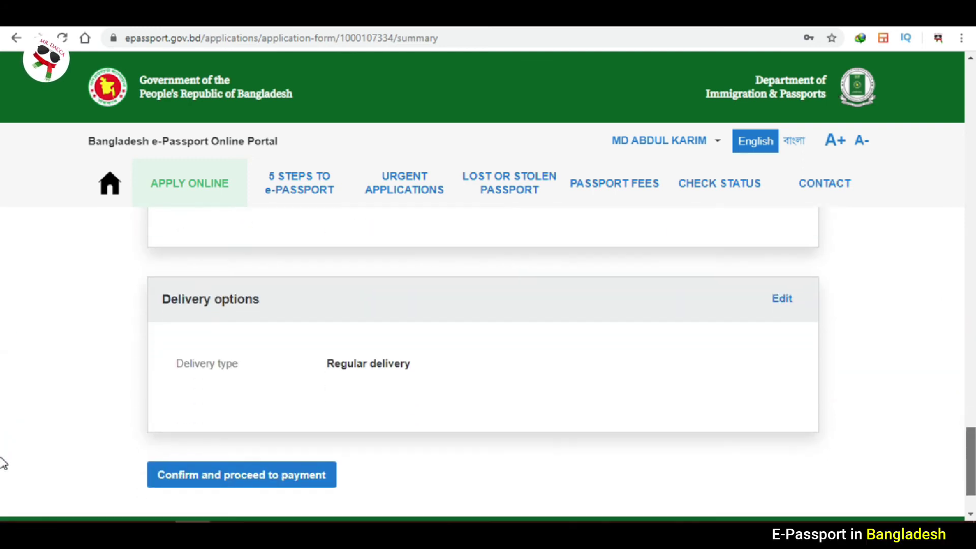
scroll(2, 465, down, 1)
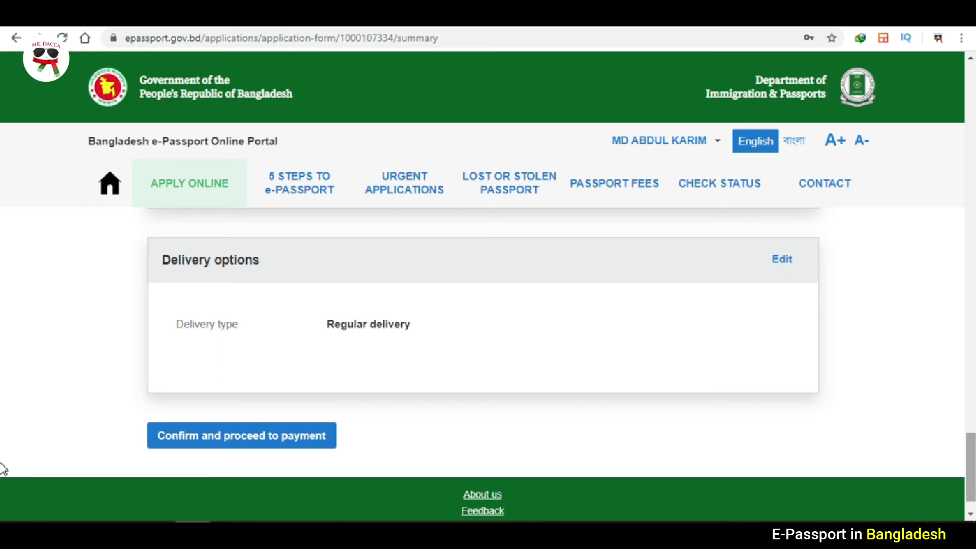
click(254, 437)
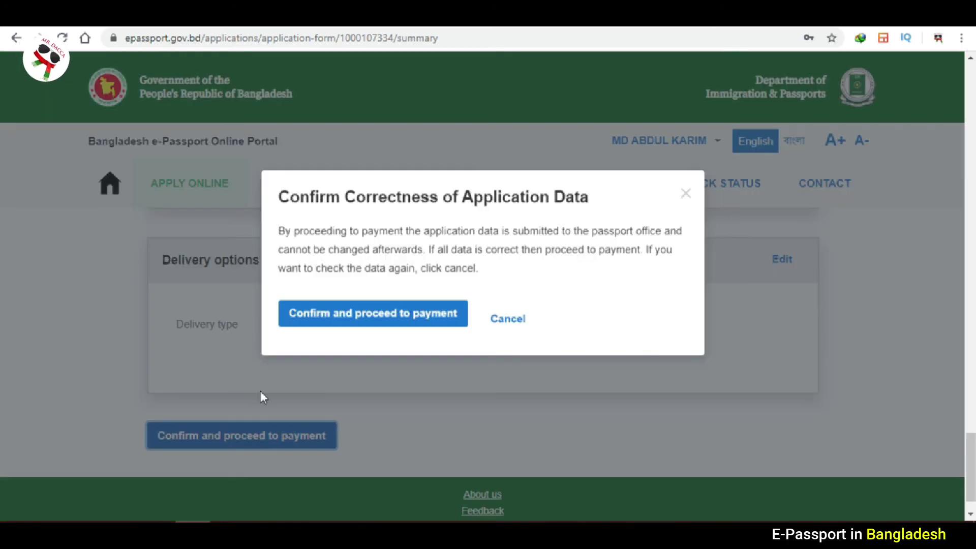
Confirm the data, choose Offline payment, and submit the application.
click(321, 320)
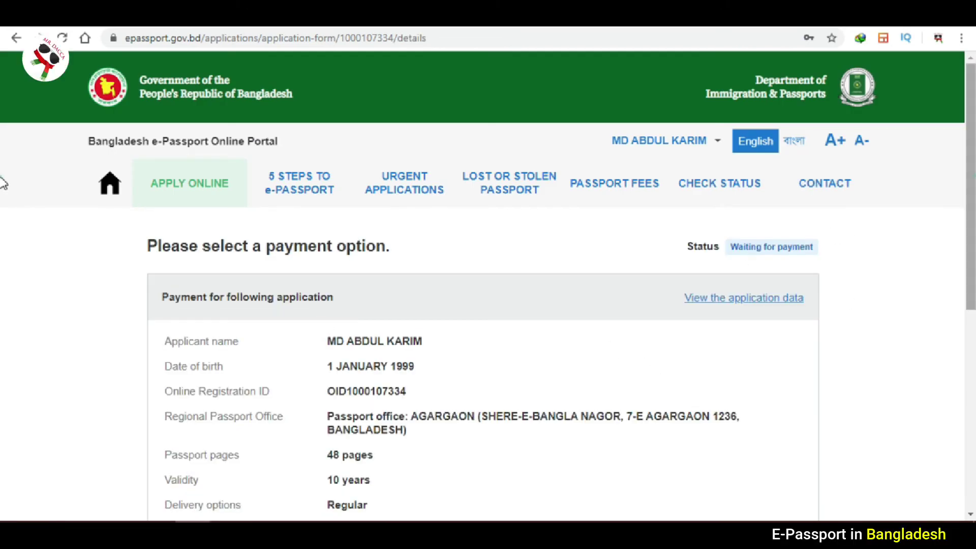
scroll(2, 213, down, 4)
scroll(2, 324, down, 2)
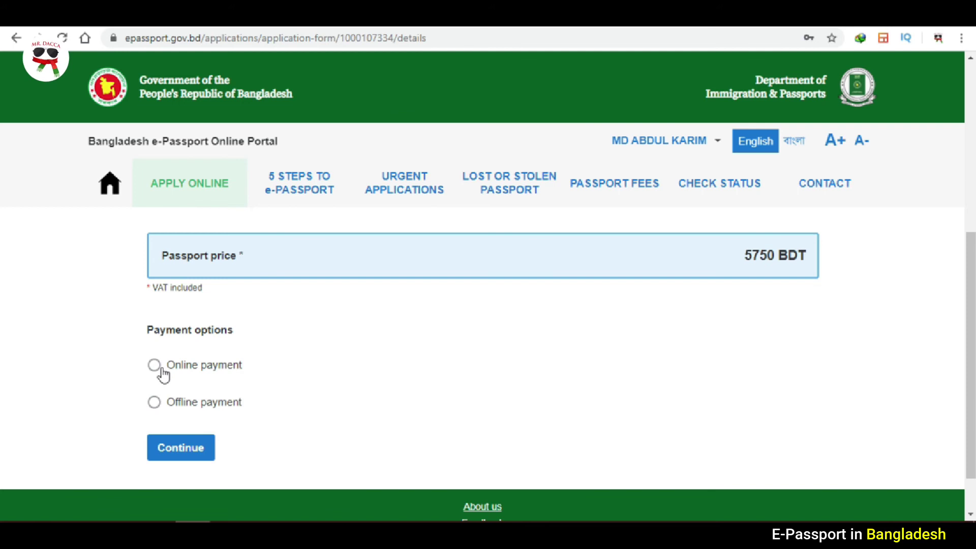
click(154, 404)
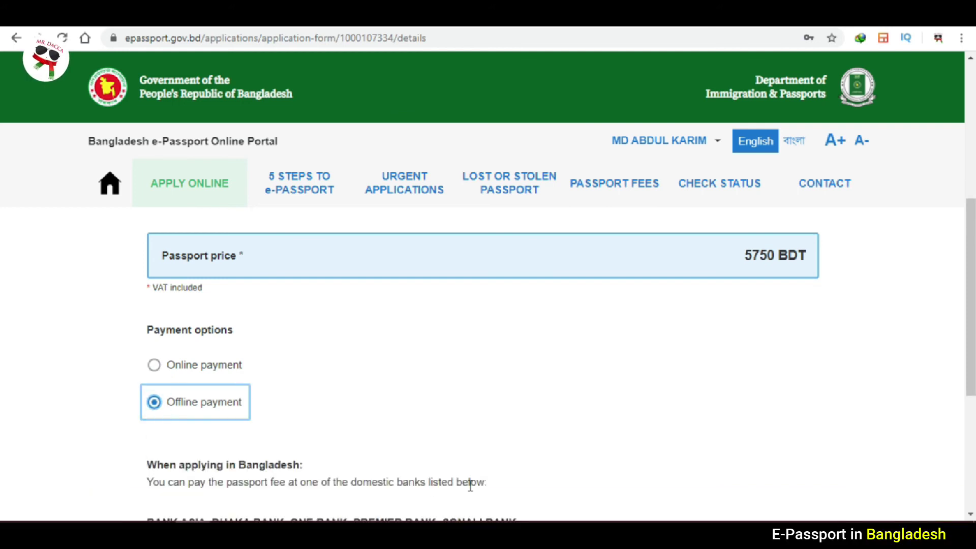
scroll(3, 303, down, 4)
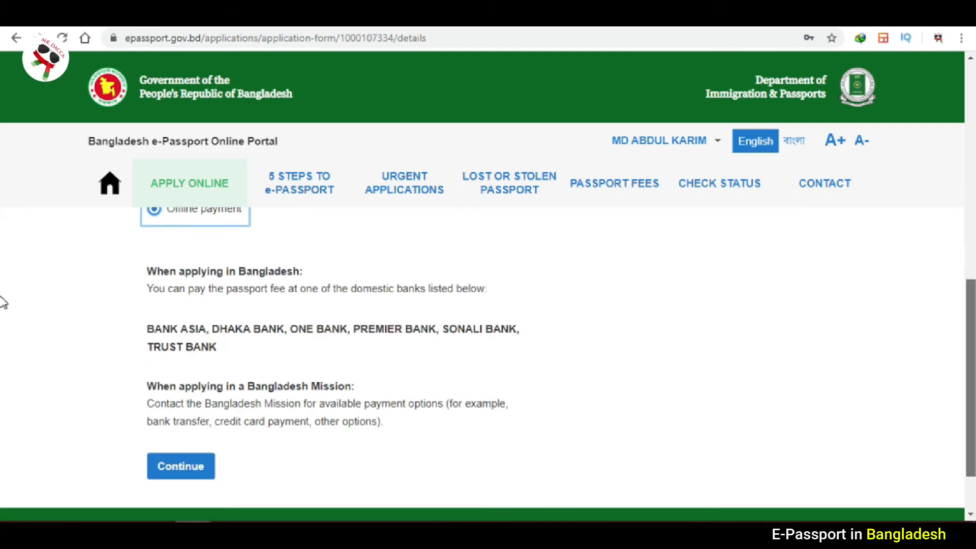
scroll(376, 333, down, 1)
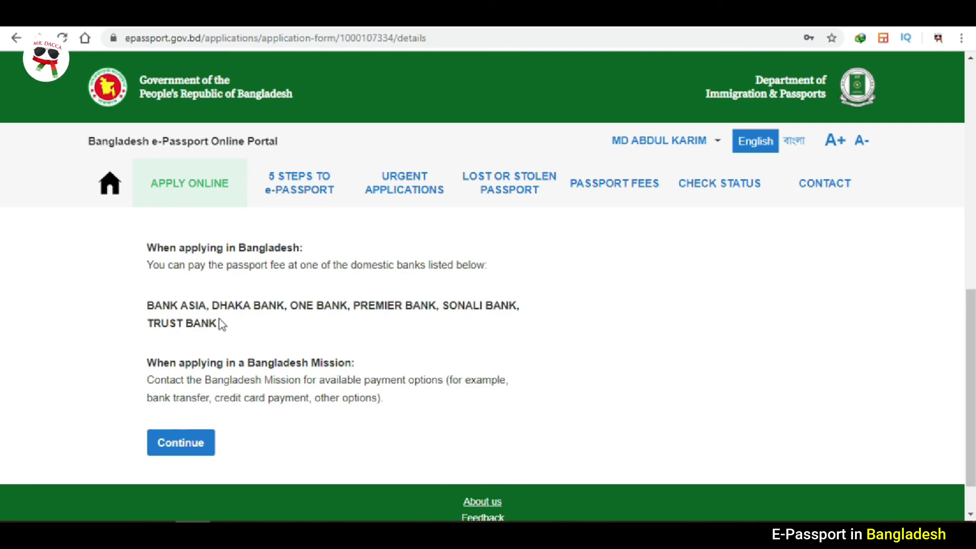
drag(220, 321, 147, 315)
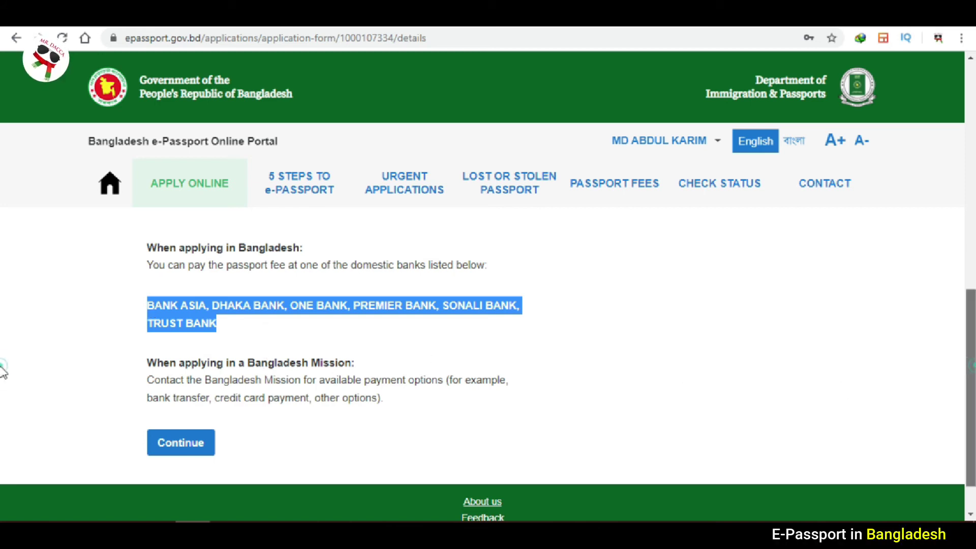
scroll(2, 370, down, 1)
click(184, 394)
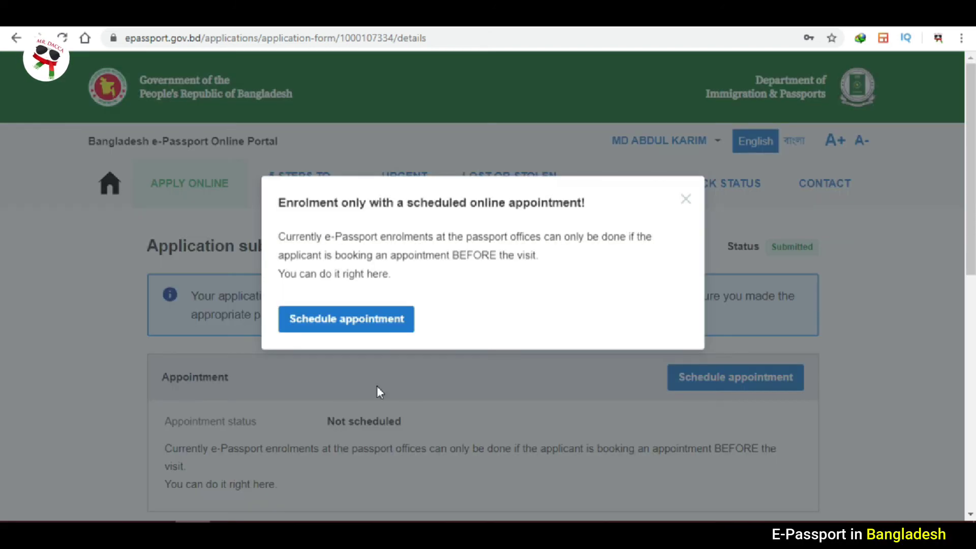
Start appointment booking and compare available slots across 22–31 March 2020.
click(360, 330)
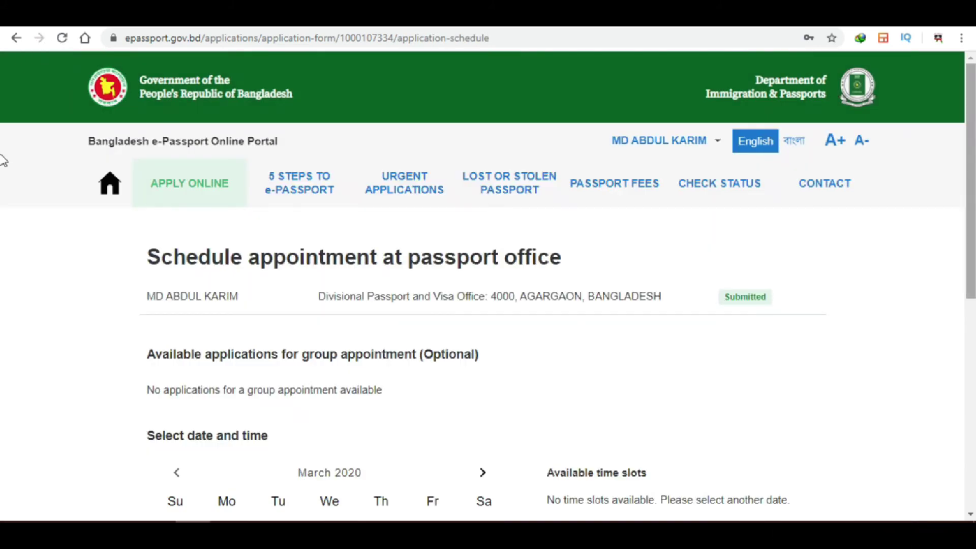
scroll(2, 216, down, 4)
scroll(3, 281, down, 1)
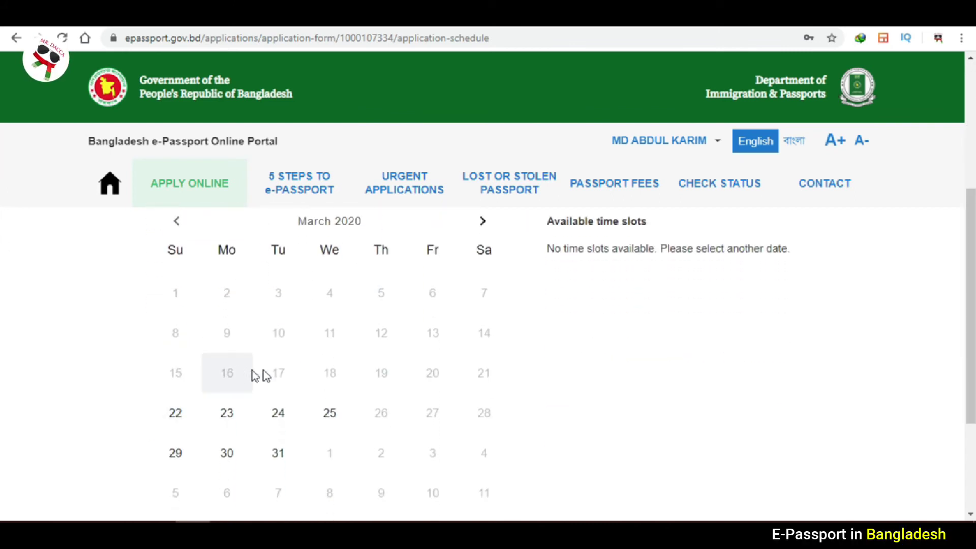
click(173, 421)
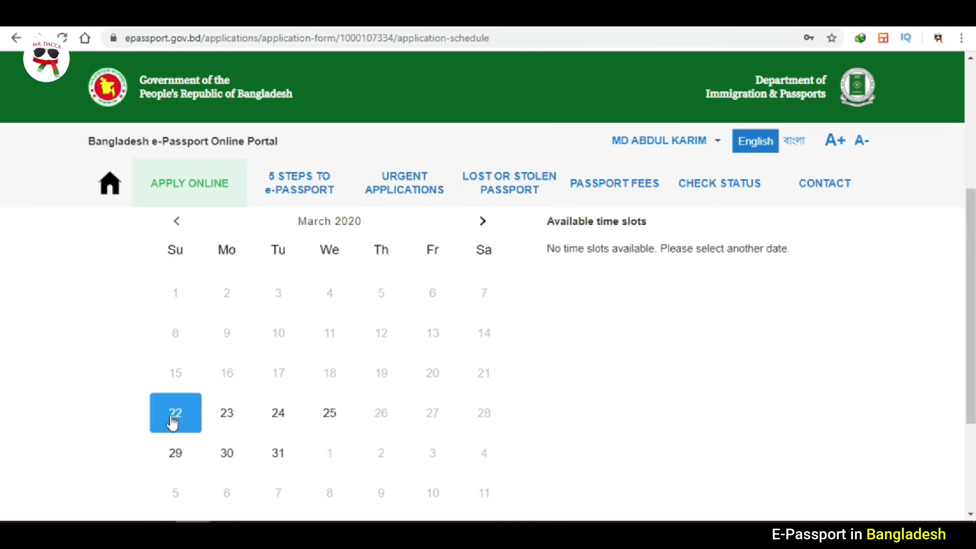
click(224, 420)
click(279, 424)
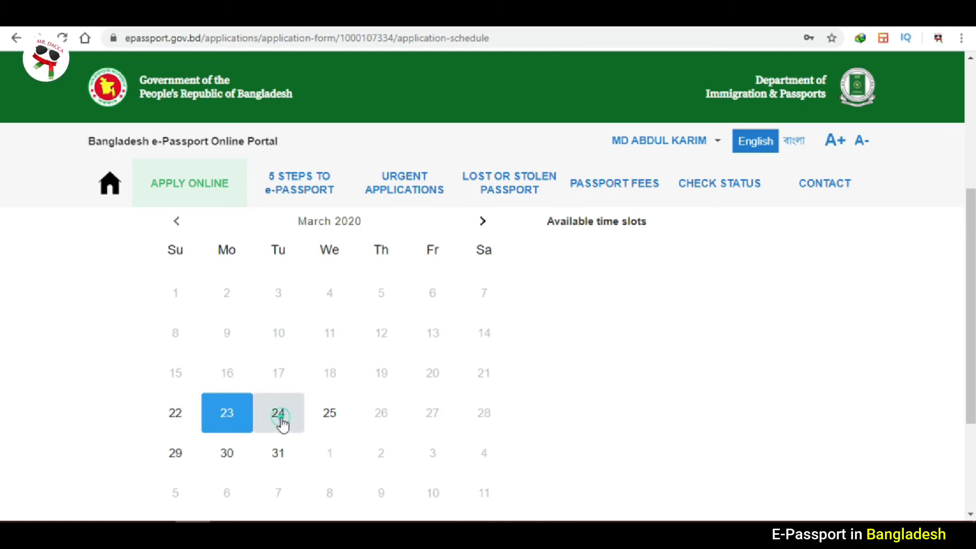
click(328, 421)
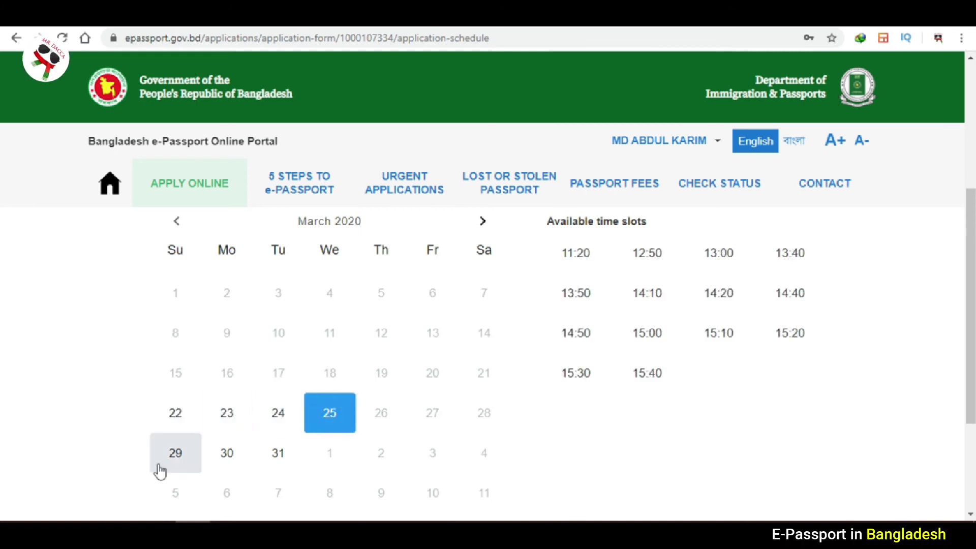
click(179, 463)
click(227, 463)
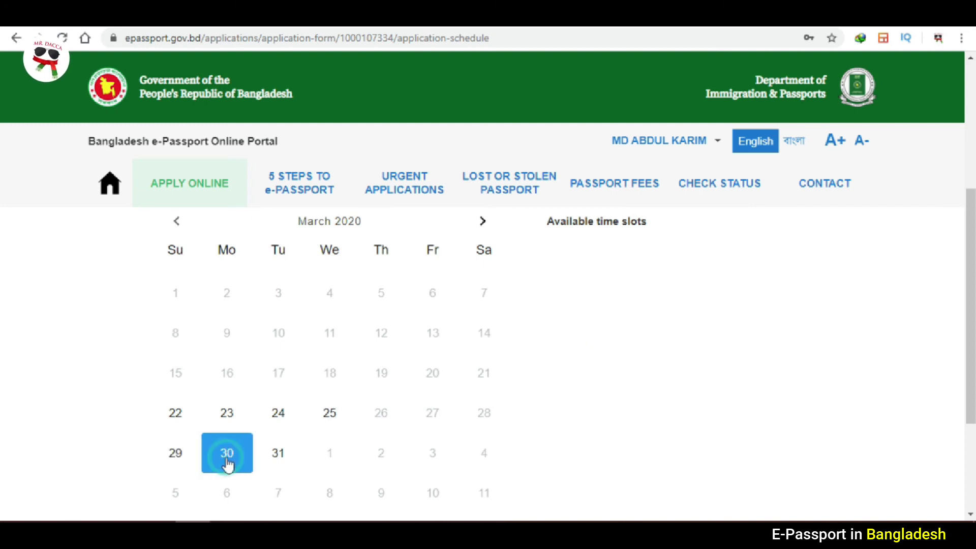
click(277, 464)
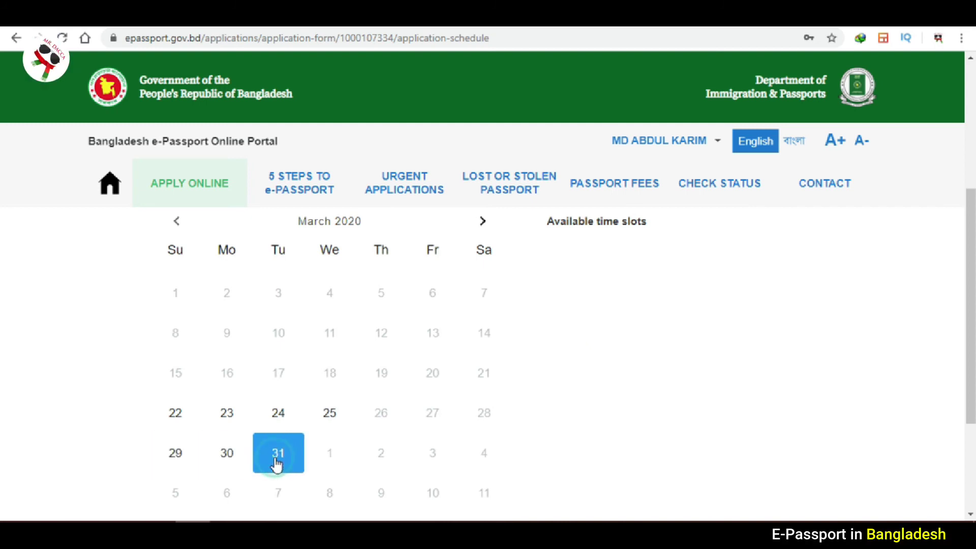
click(227, 420)
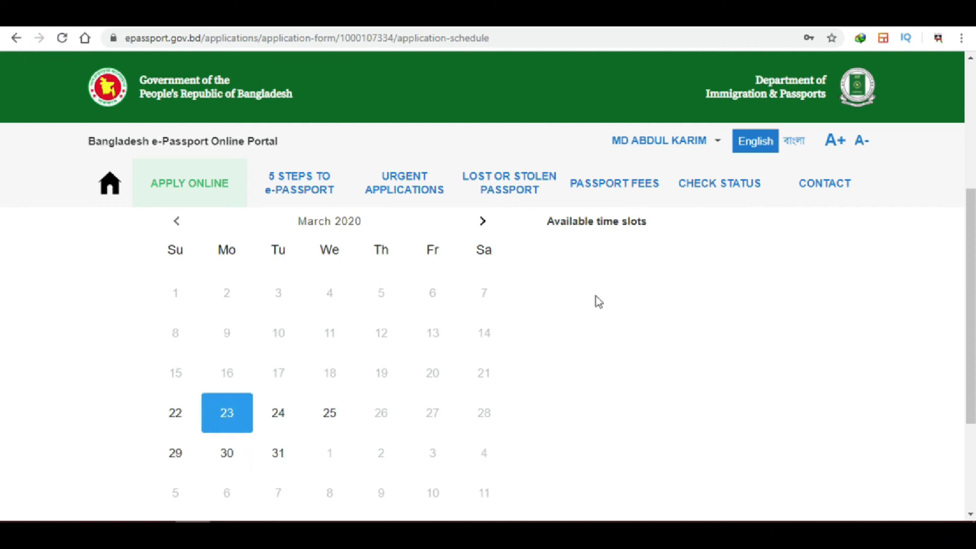
click(278, 420)
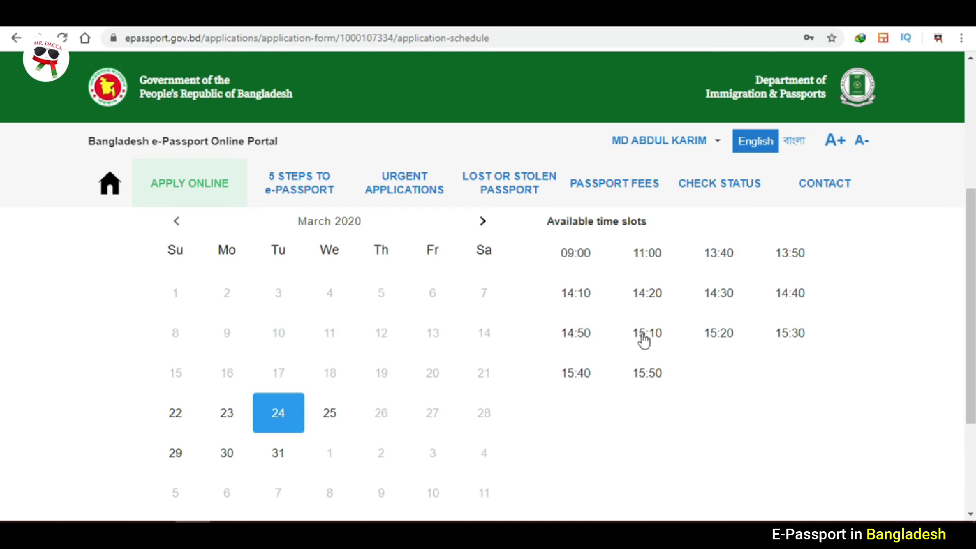
Choose 22 March 2020 at 15:40 and confirm the enrolment appointment.
click(182, 418)
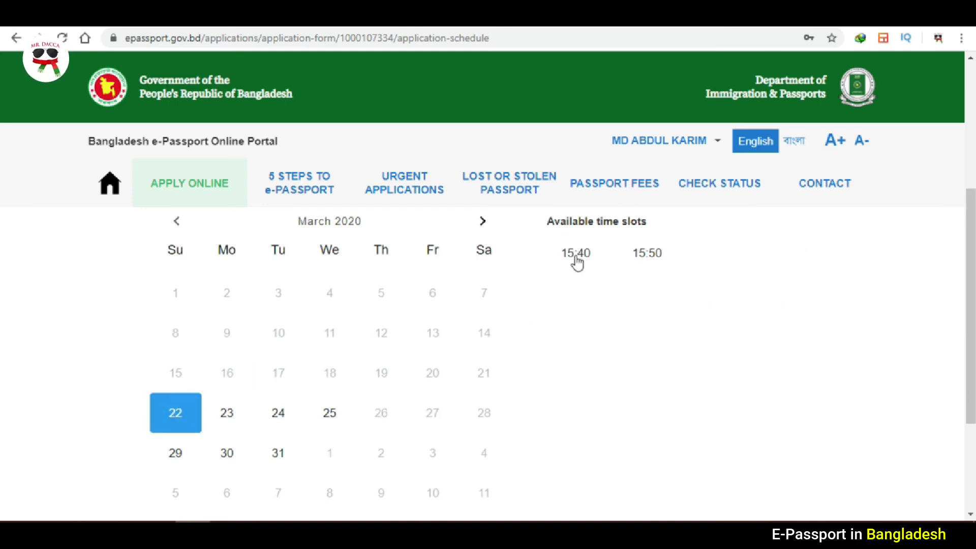
click(577, 257)
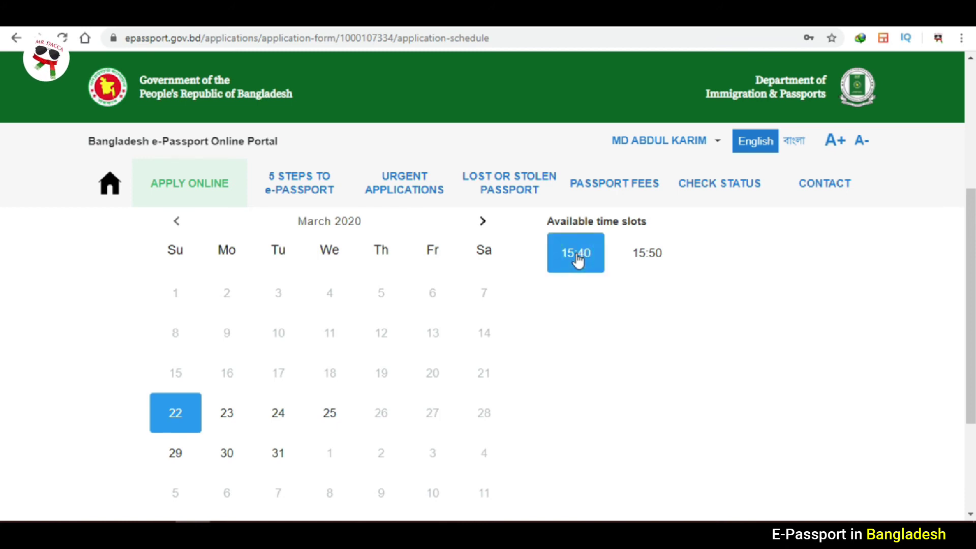
scroll(5, 364, down, 4)
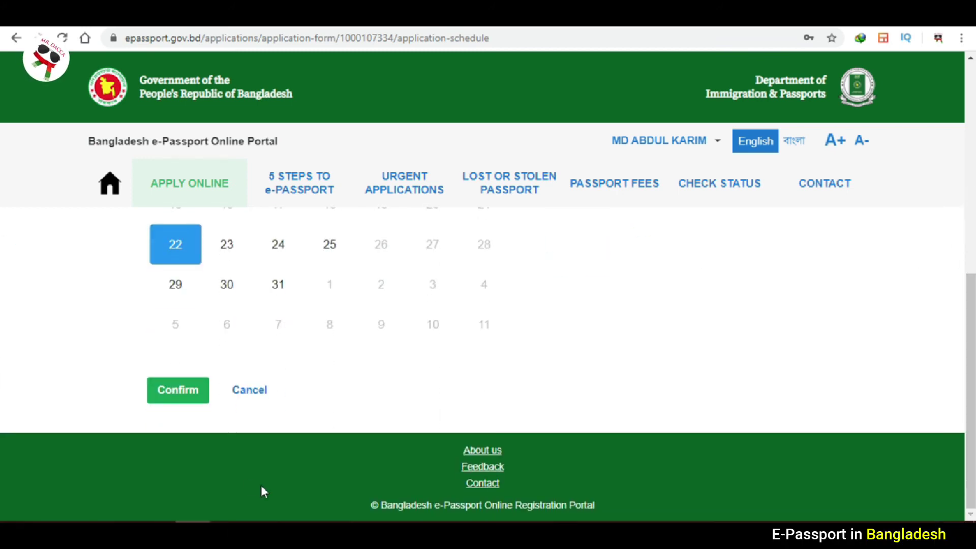
click(172, 391)
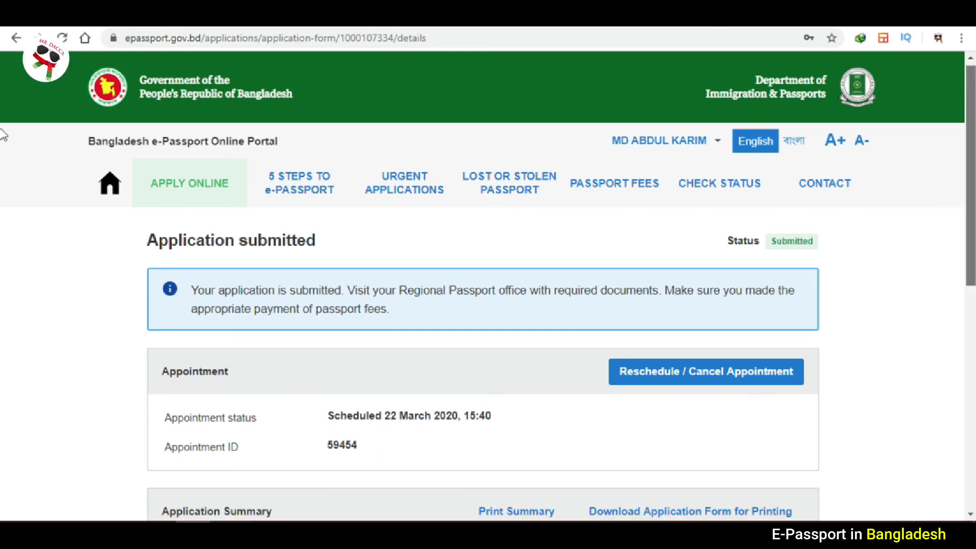
scroll(2, 145, down, 2)
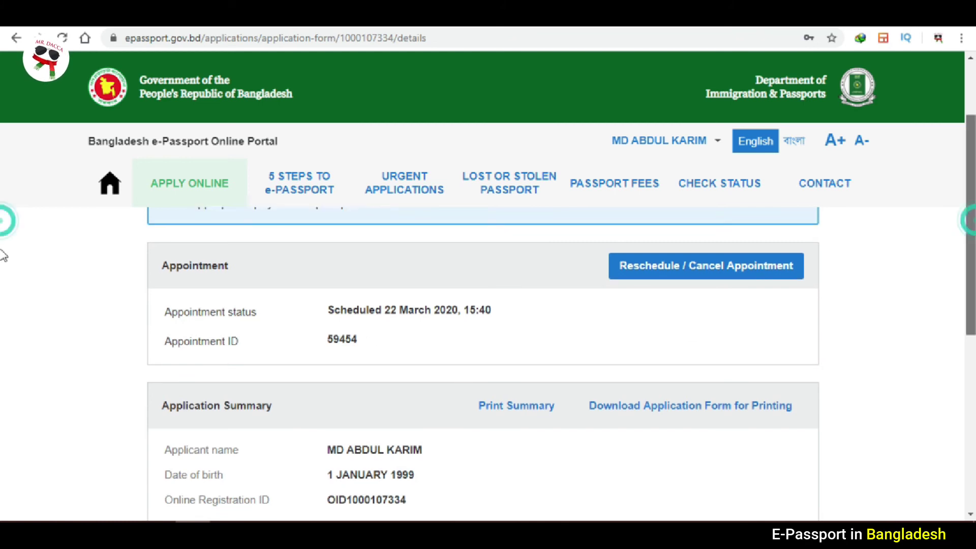
scroll(3, 260, down, 3)
scroll(2, 321, down, 3)
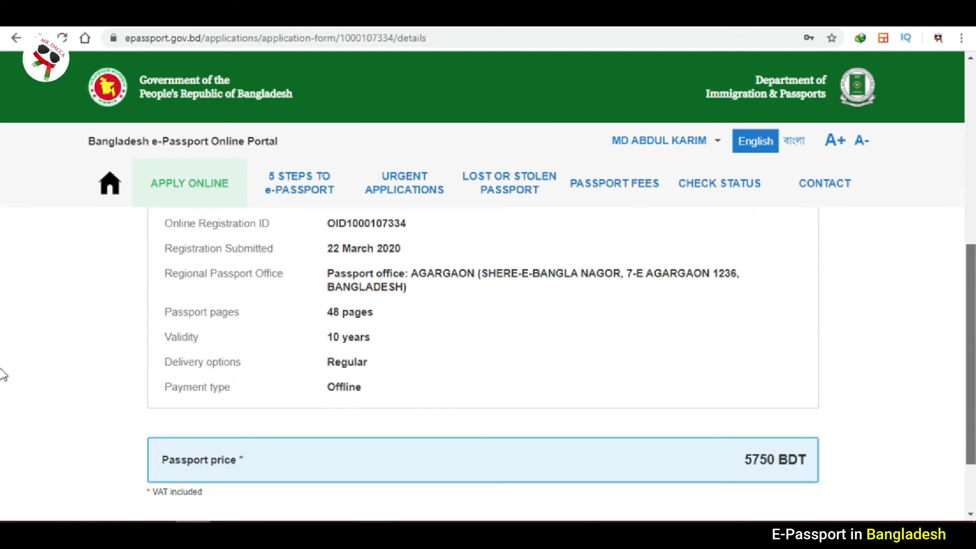
scroll(3, 374, up, 5)
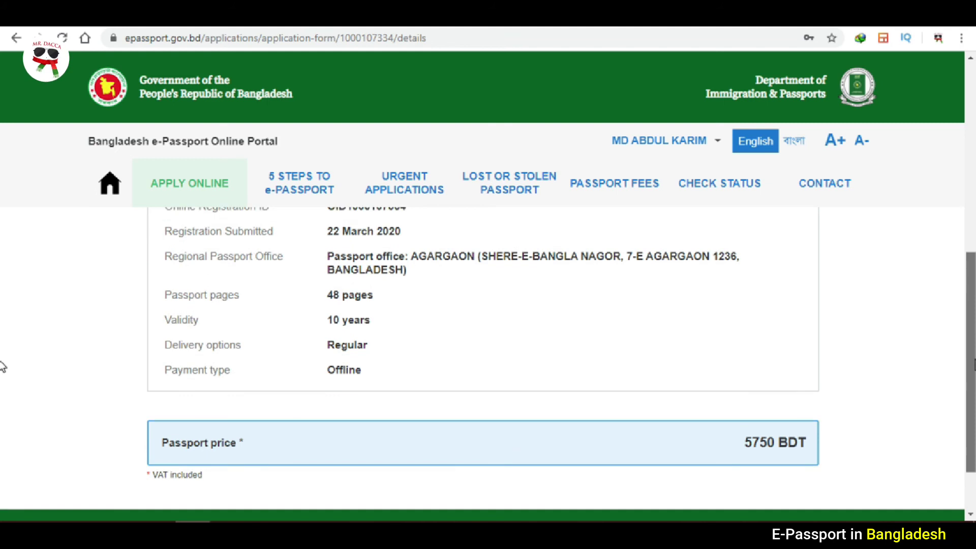
scroll(2, 196, up, 2)
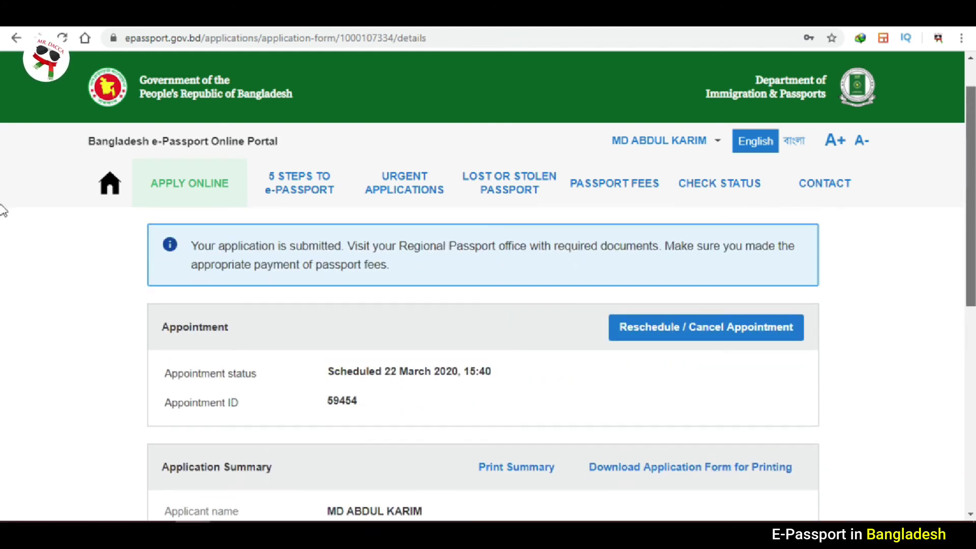
scroll(2, 196, down, 2)
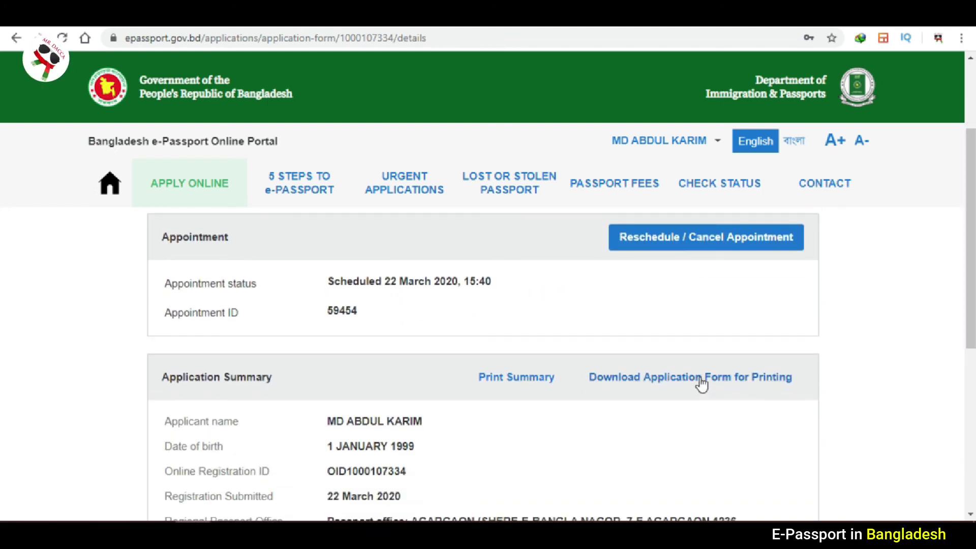
click(700, 378)
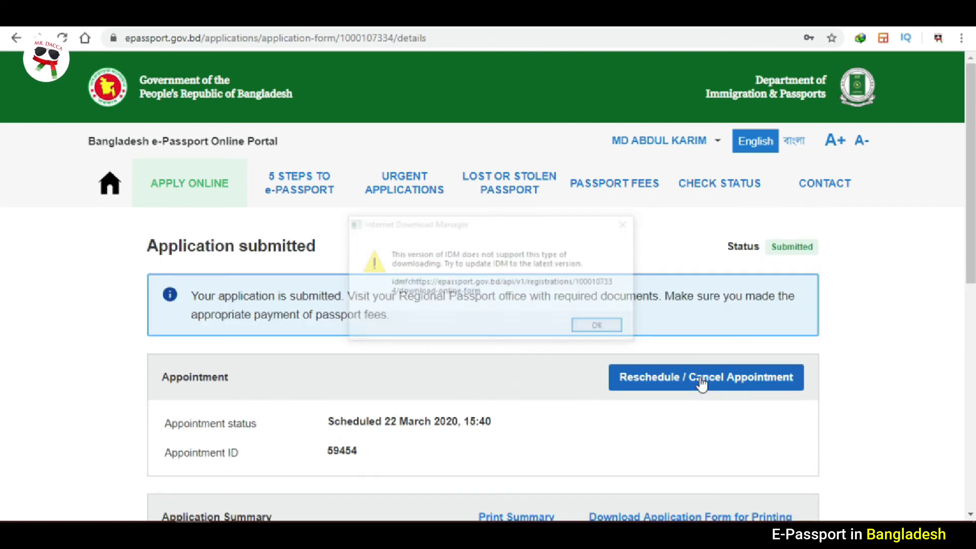
click(598, 326)
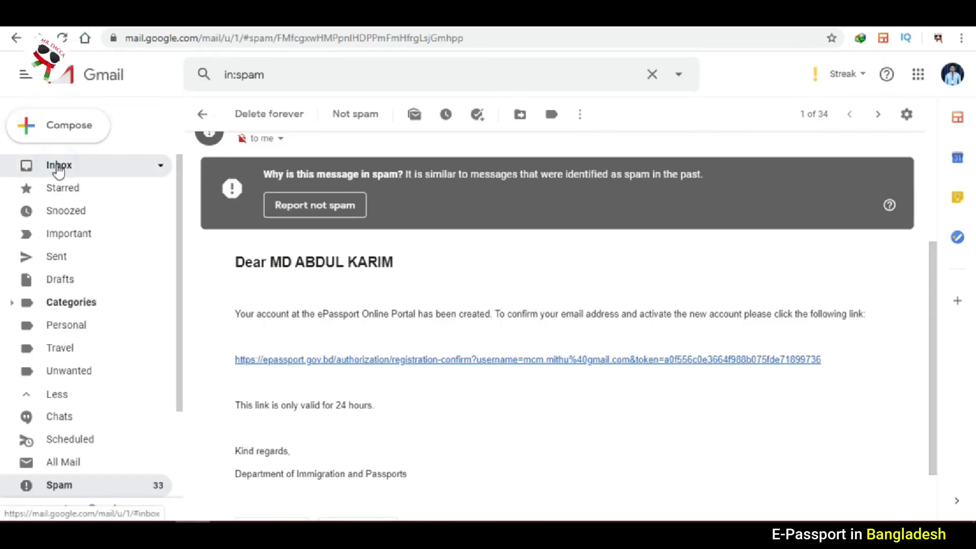
click(59, 170)
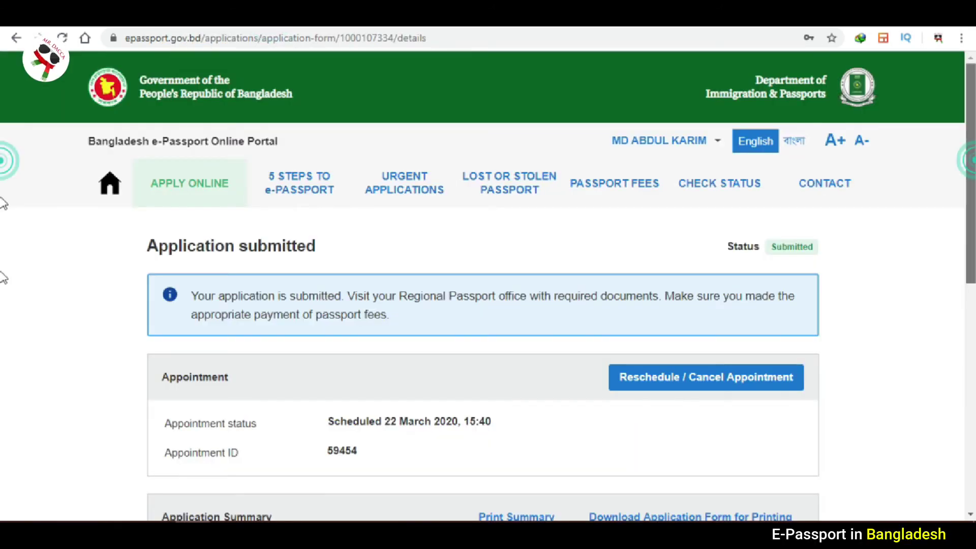
scroll(849, 252, down, 5)
click(683, 274)
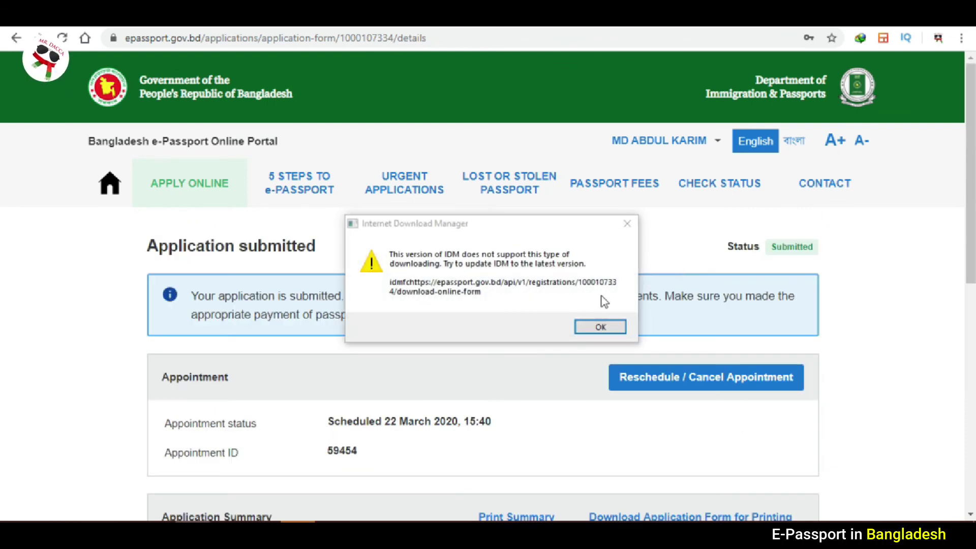
click(621, 235)
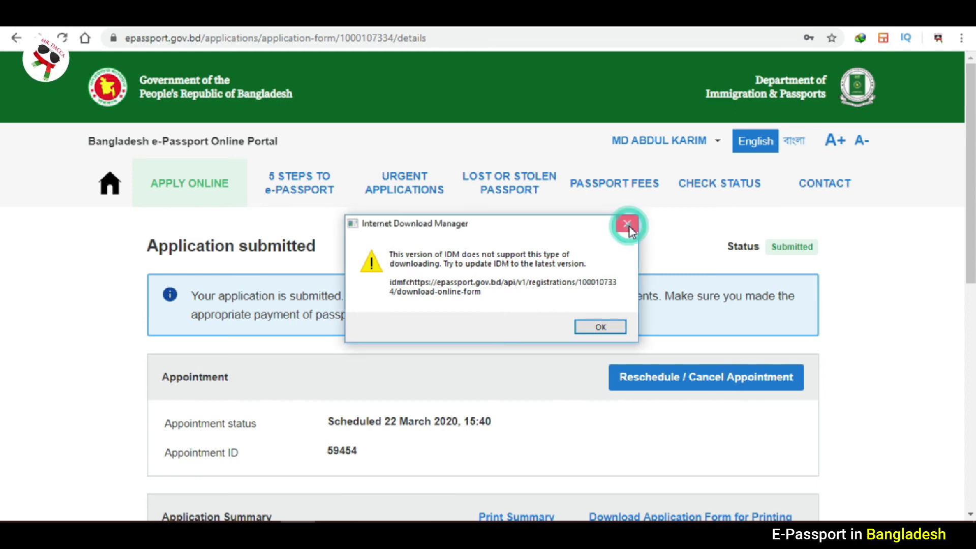
click(627, 224)
scroll(3, 285, down, 5)
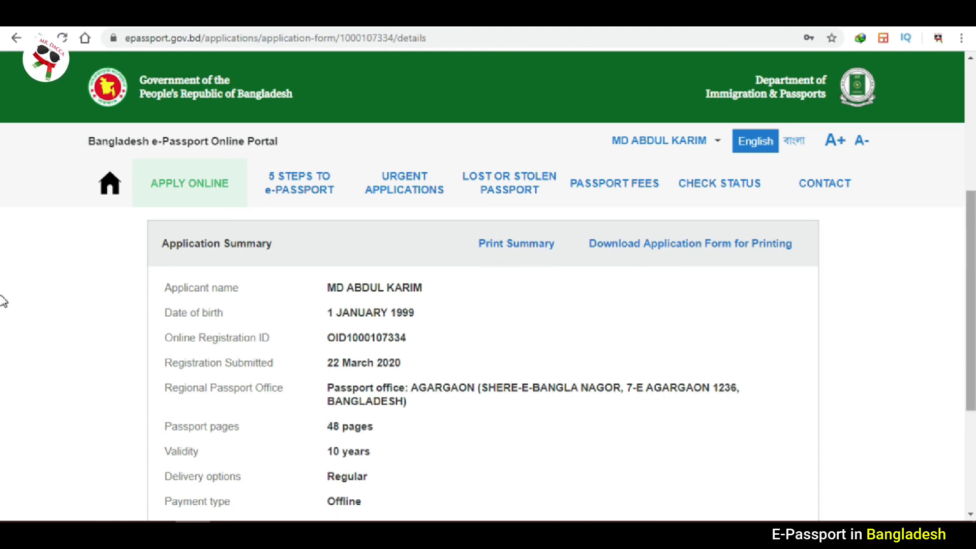
scroll(702, 261, down, 1)
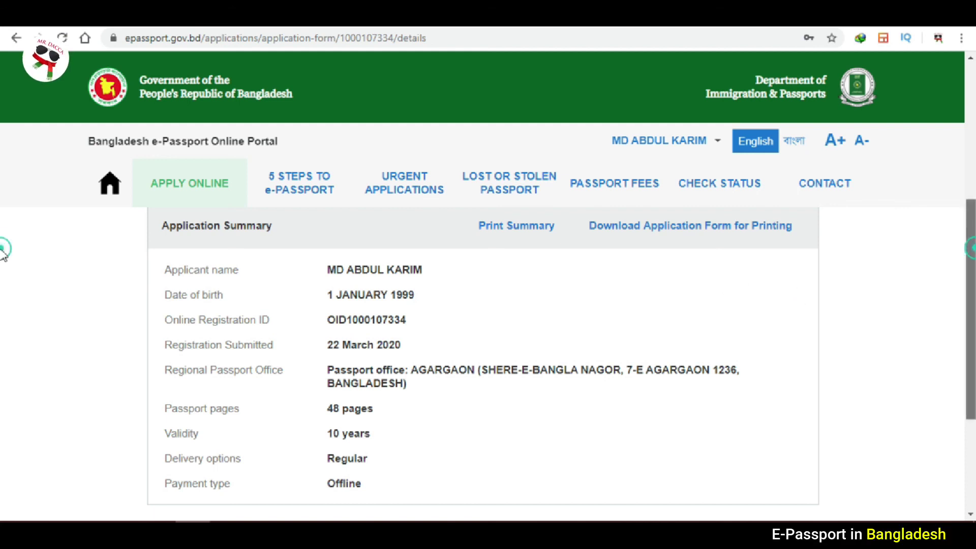
scroll(3, 315, down, 1)
scroll(3, 316, down, 2)
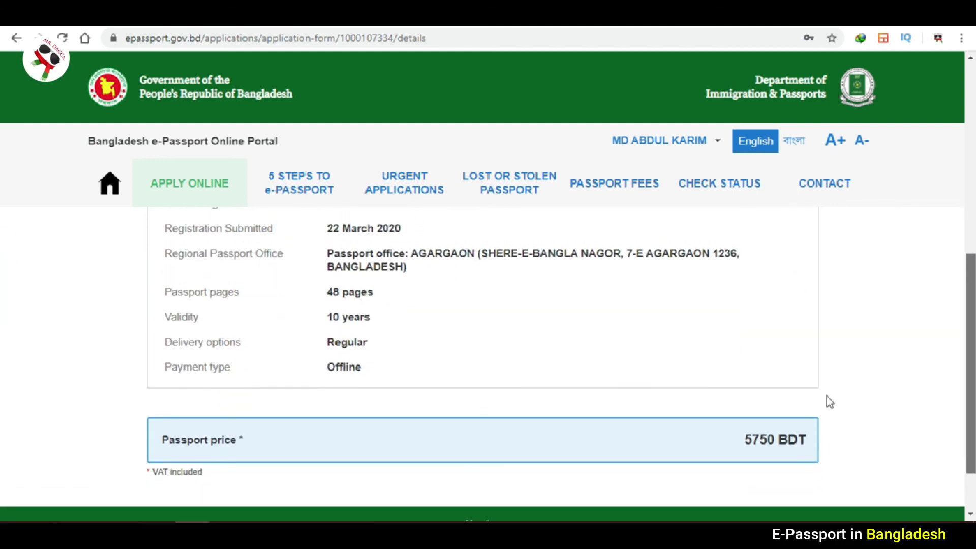
drag(743, 438, 803, 439)
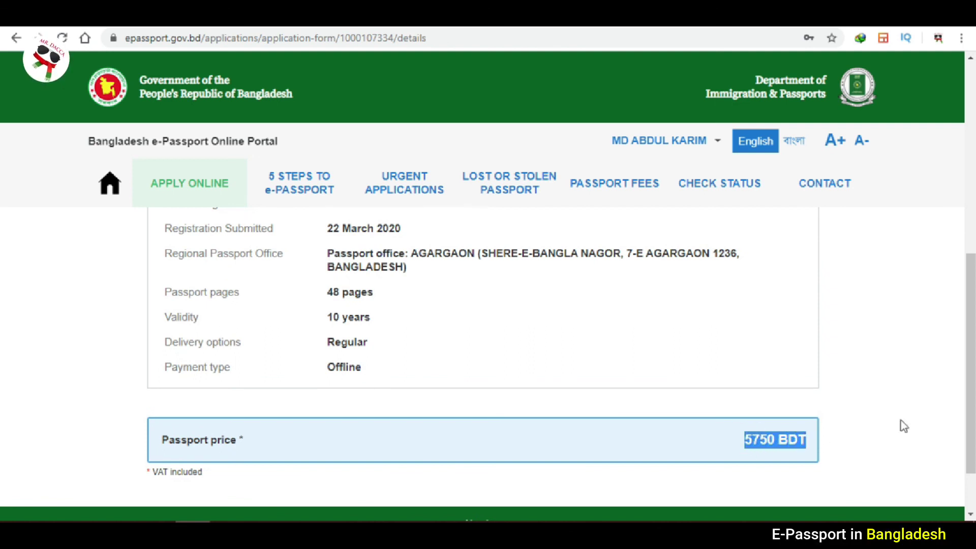
scroll(5, 398, up, 5)
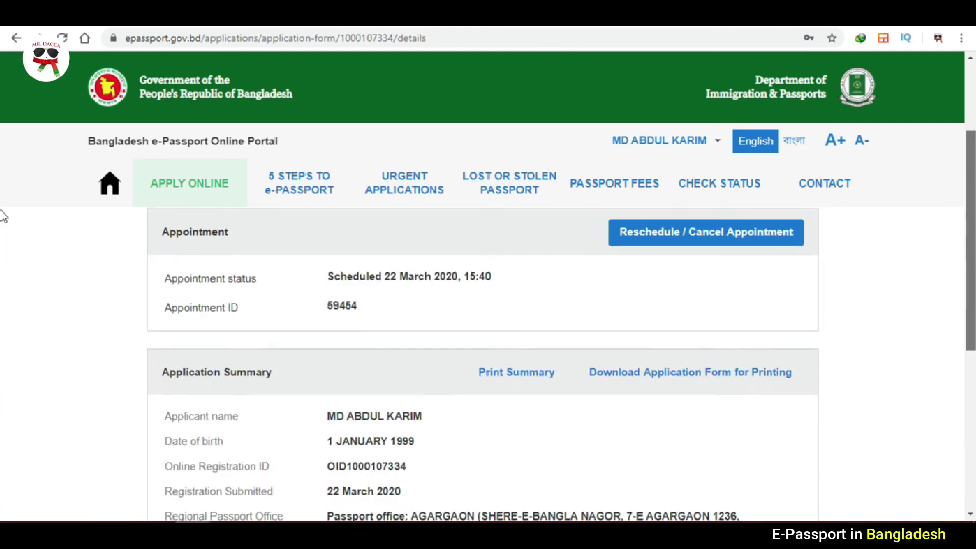
scroll(4, 216, up, 3)
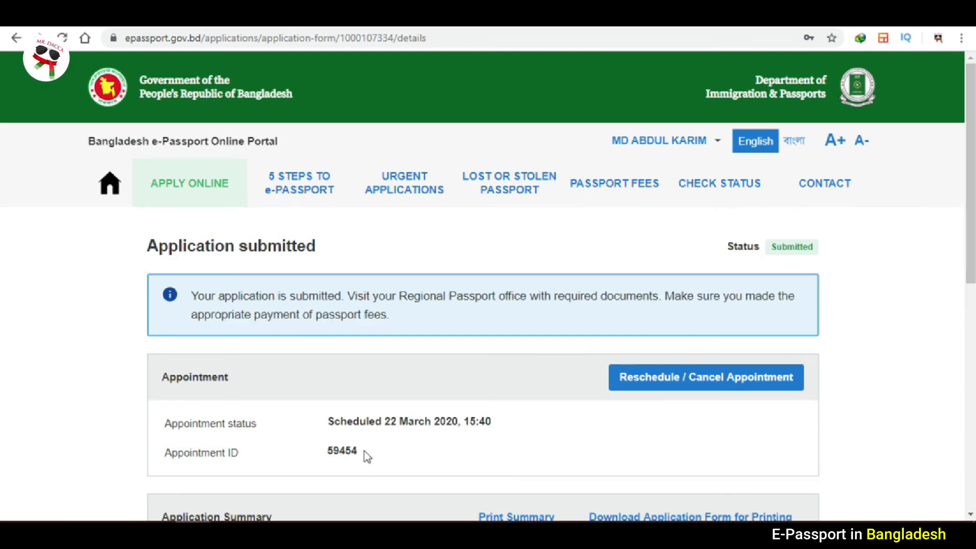
drag(386, 421, 491, 416)
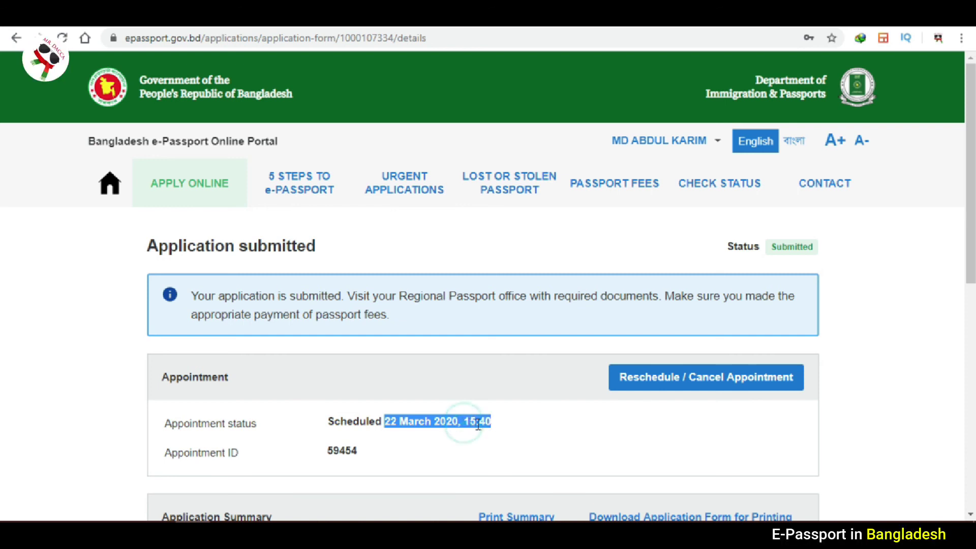
click(490, 420)
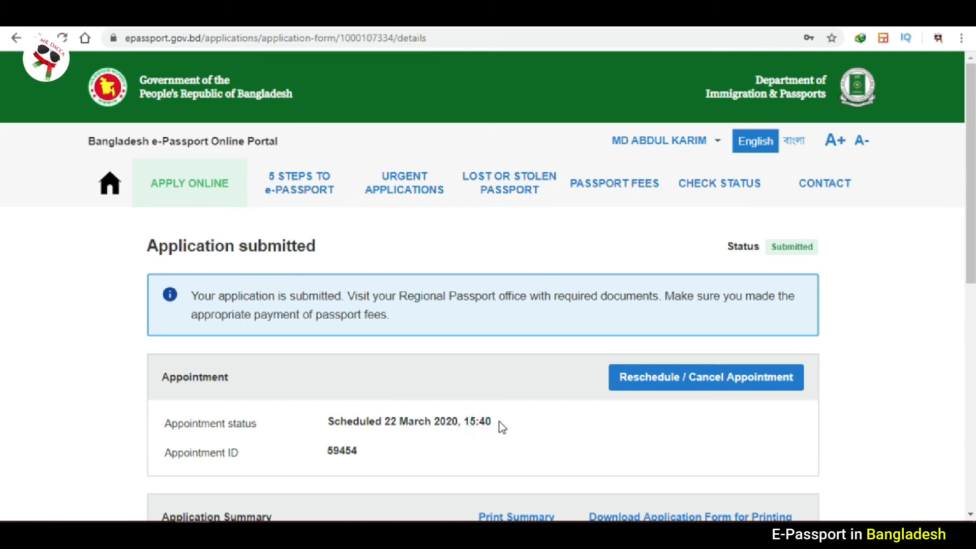
drag(491, 421, 466, 423)
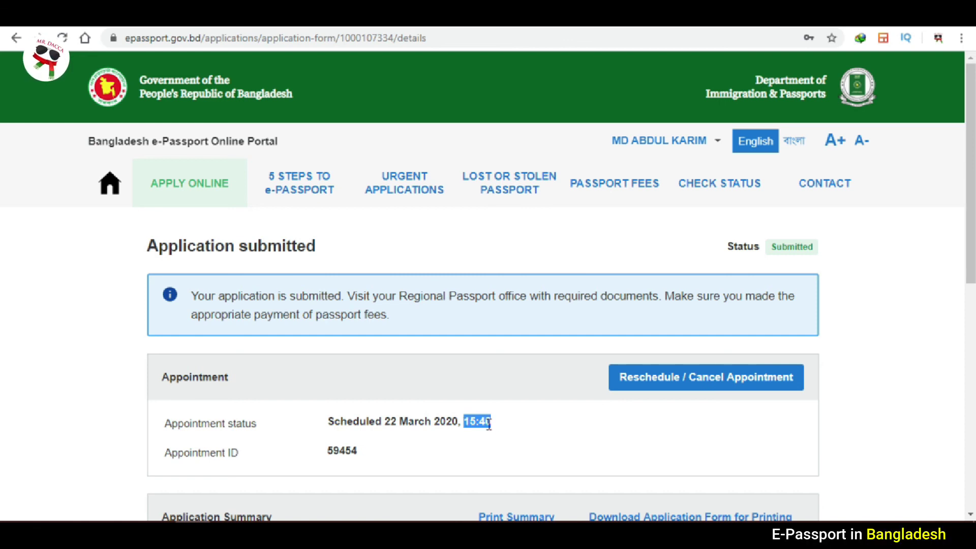
click(489, 425)
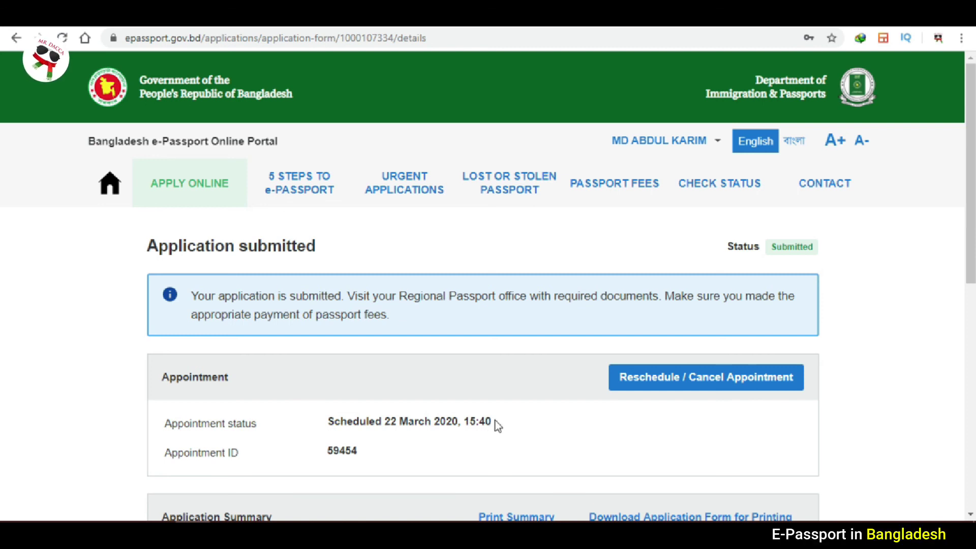
drag(492, 421, 464, 421)
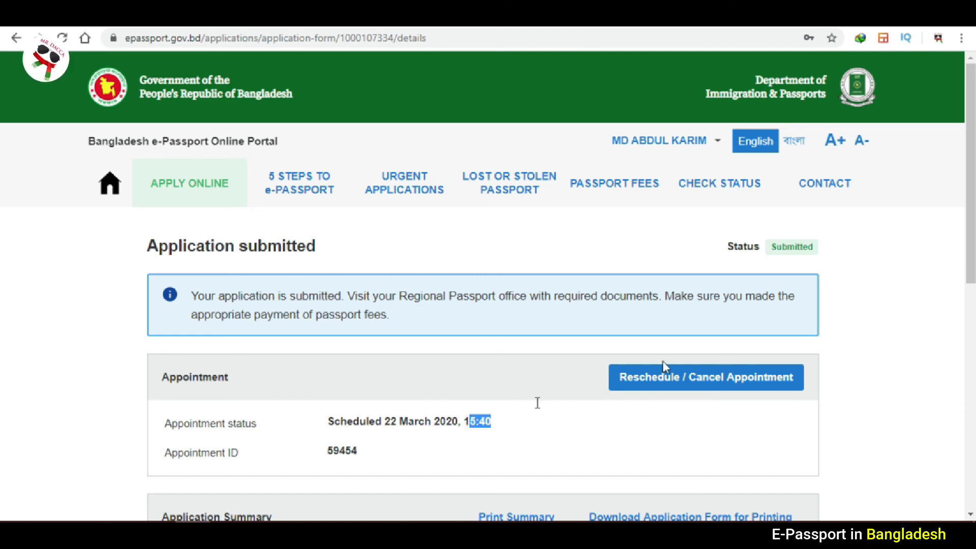
scroll(2, 239, down, 2)
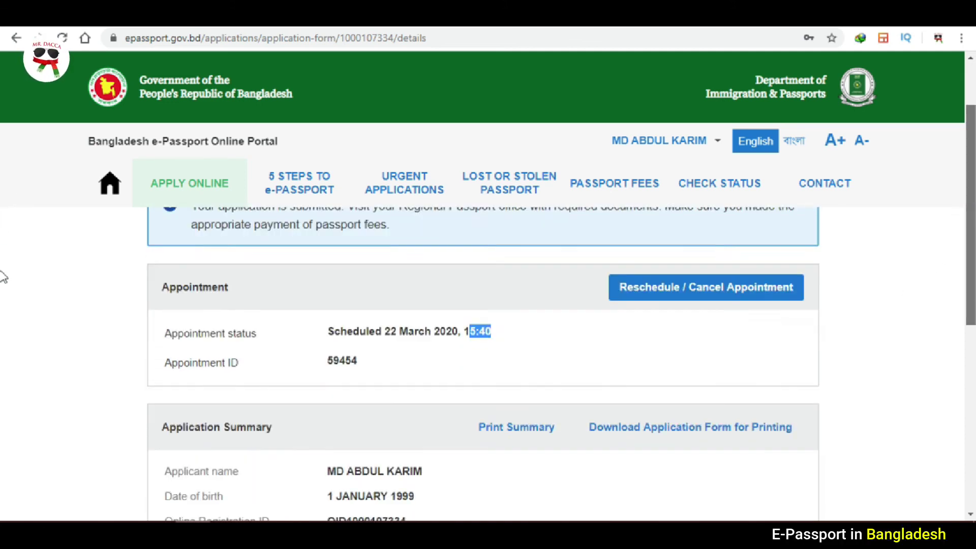
scroll(2, 277, down, 2)
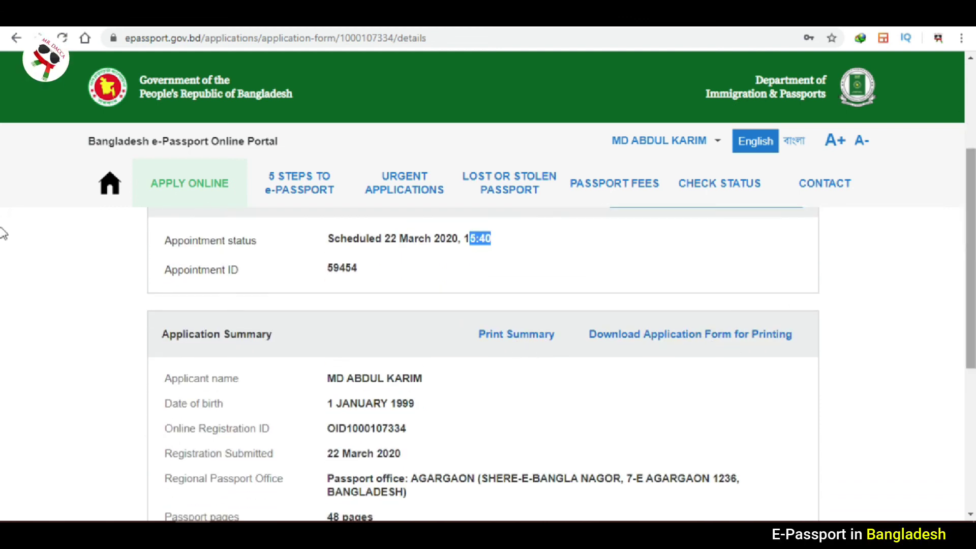
scroll(2, 233, up, 4)
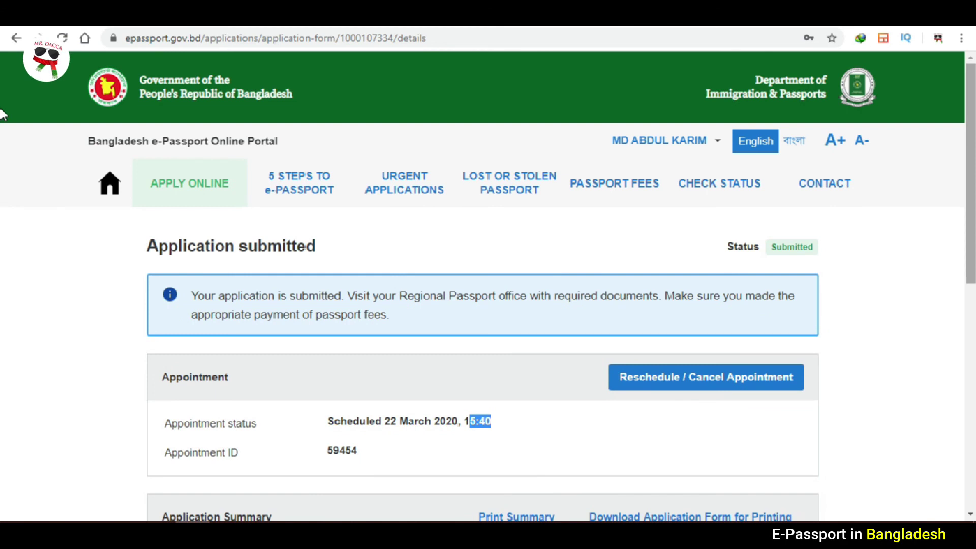